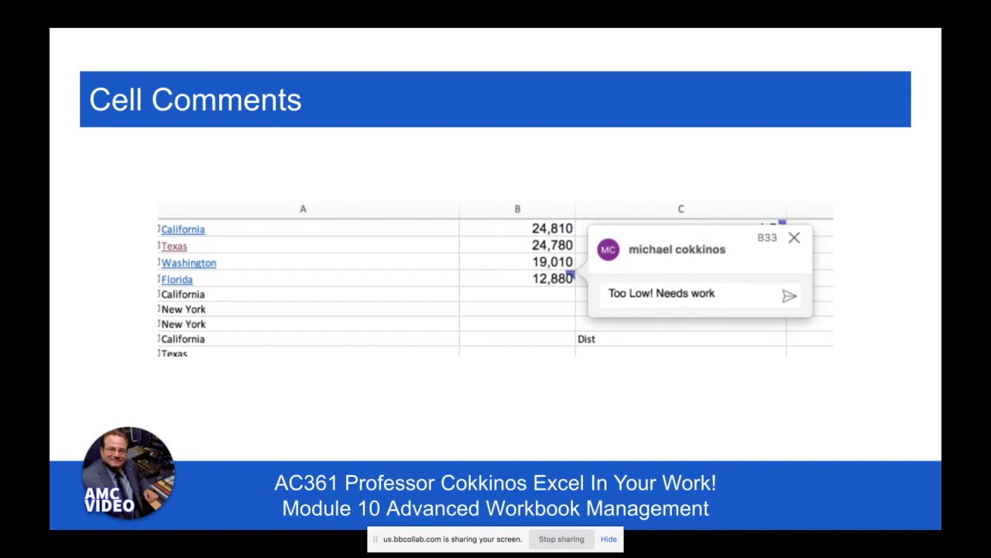
Advance the Cell Comments slide to reveal its bullet list of comment topics
key("Right")
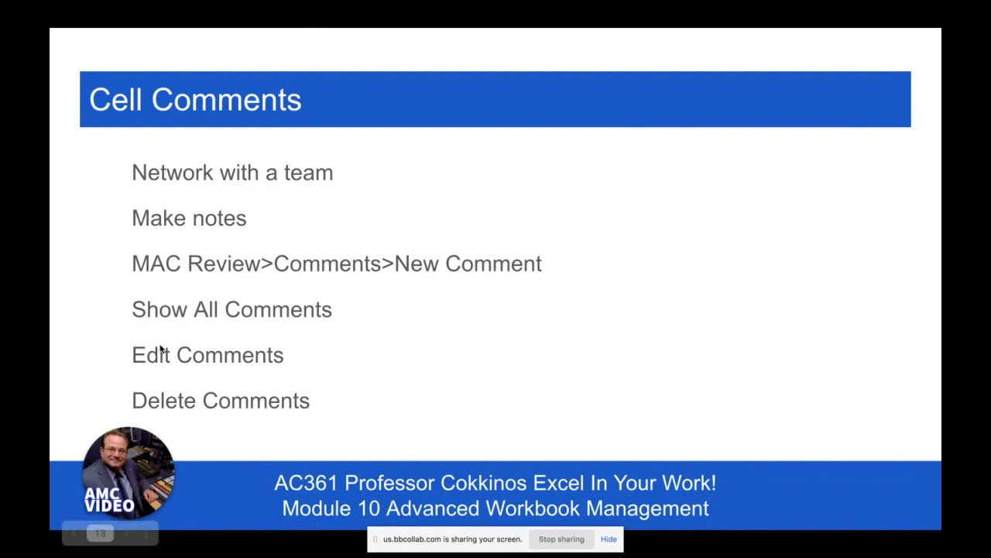
mouse_move(286, 553)
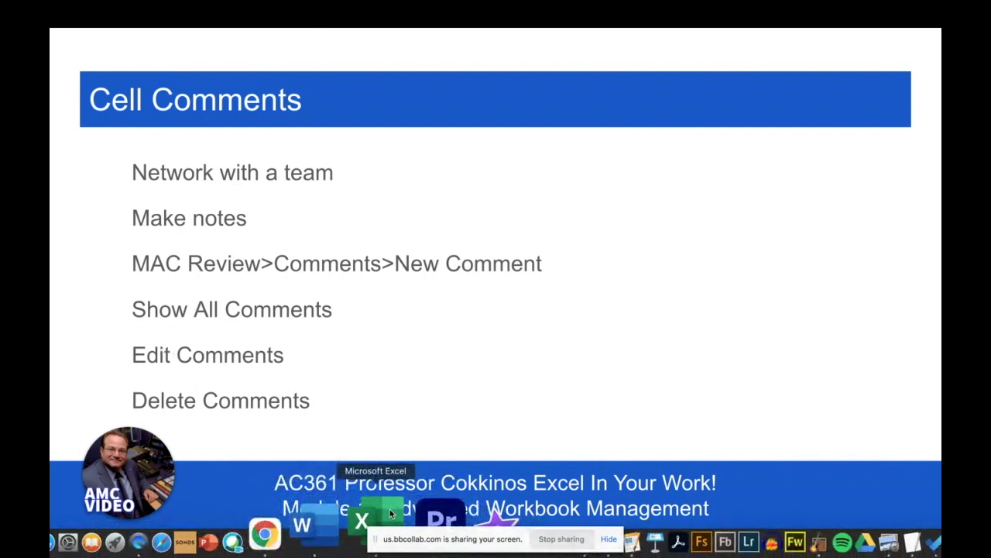
Switch to the Prospects workbook in Excel and show the comments pane from the Review tab
left_click(390, 509)
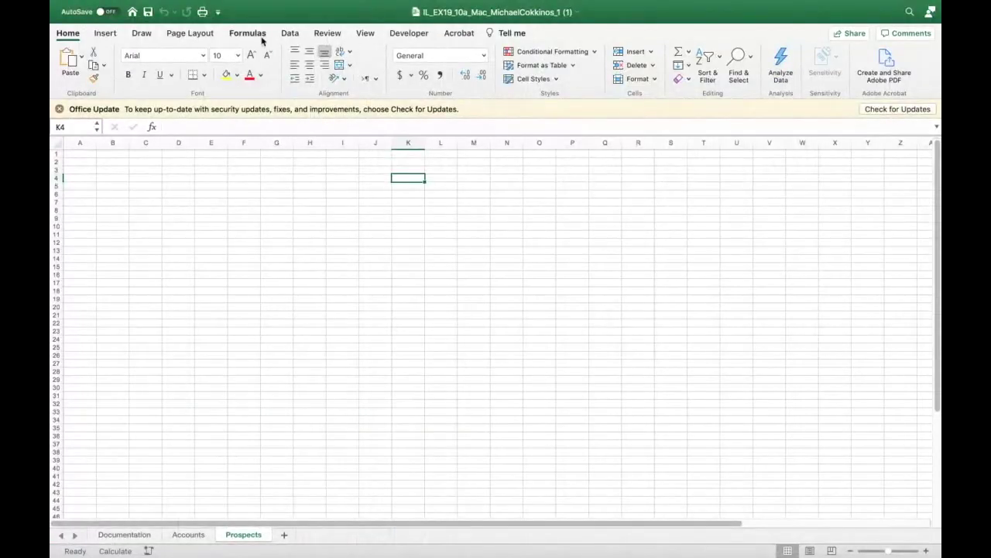
left_click(325, 33)
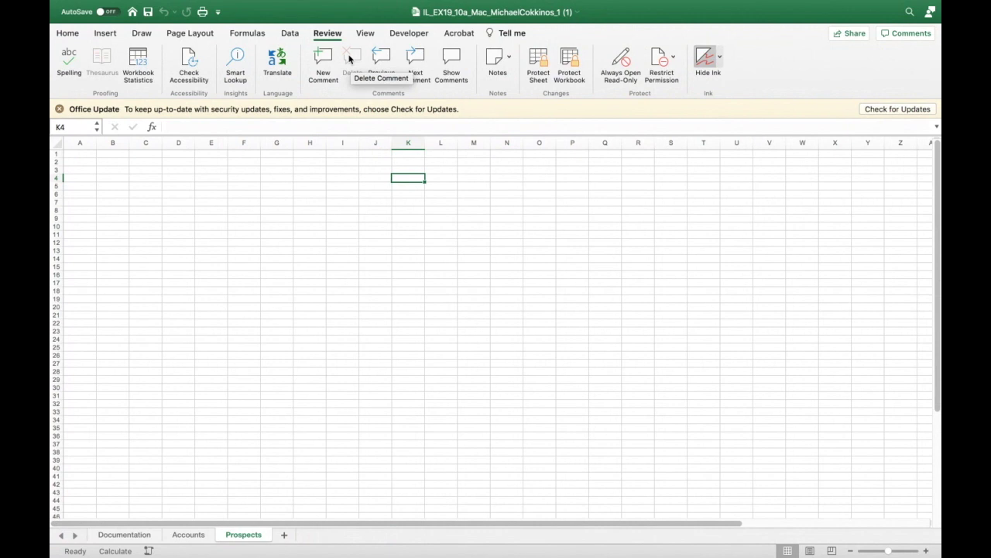
left_click(451, 62)
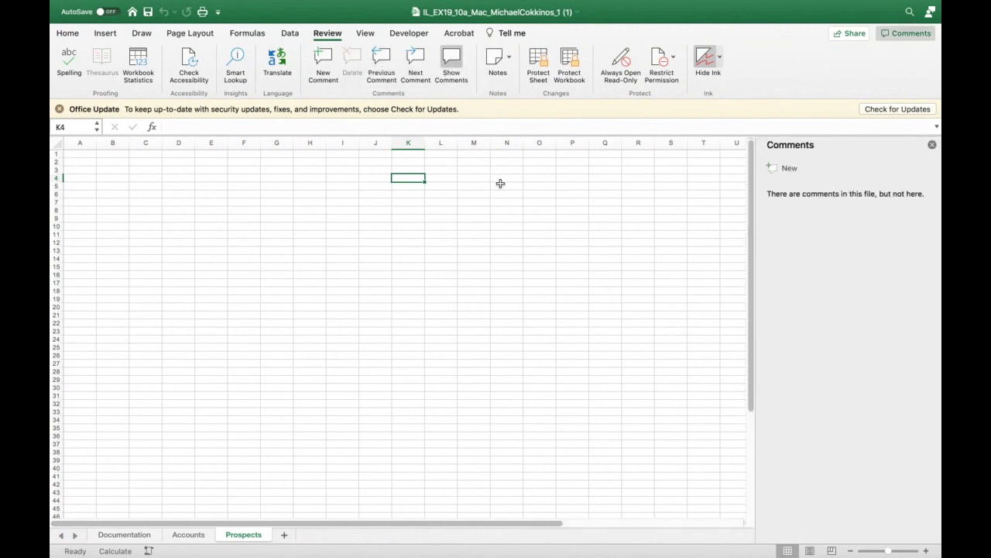
Post the comment 'grwgwg' on cell K4 and start a reply reading 'engage'
left_click(325, 54)
type("grwgwg")
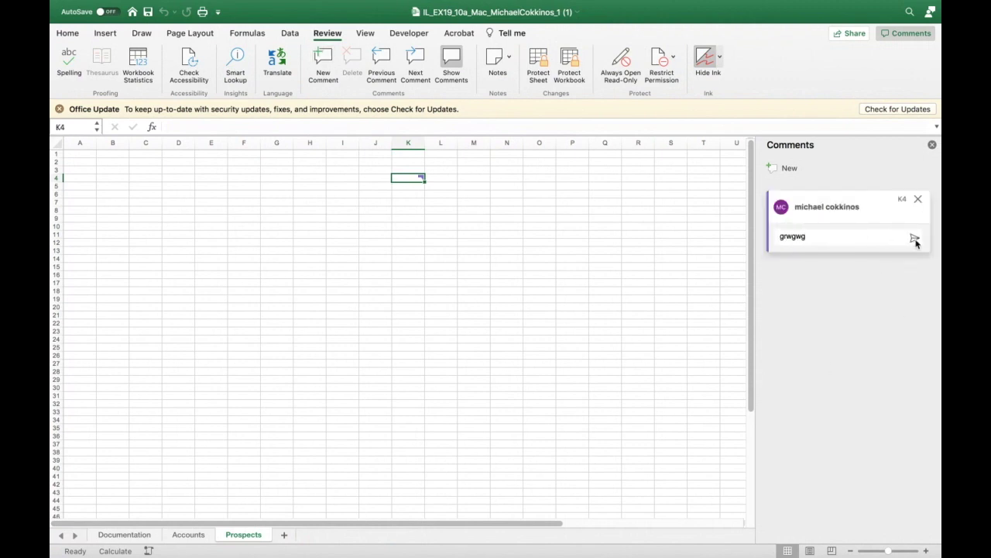
left_click(916, 241)
left_click(604, 240)
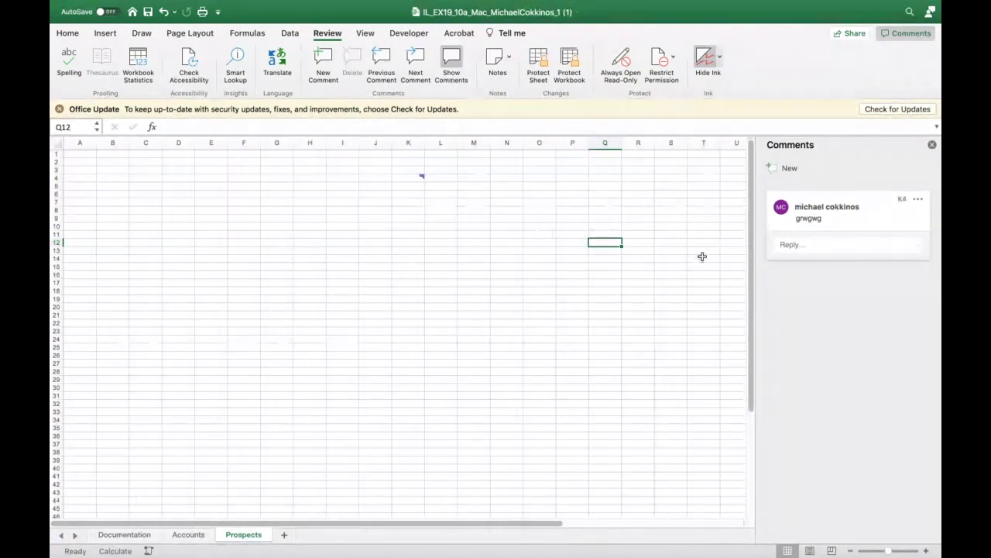
left_click(787, 245)
type("engage")
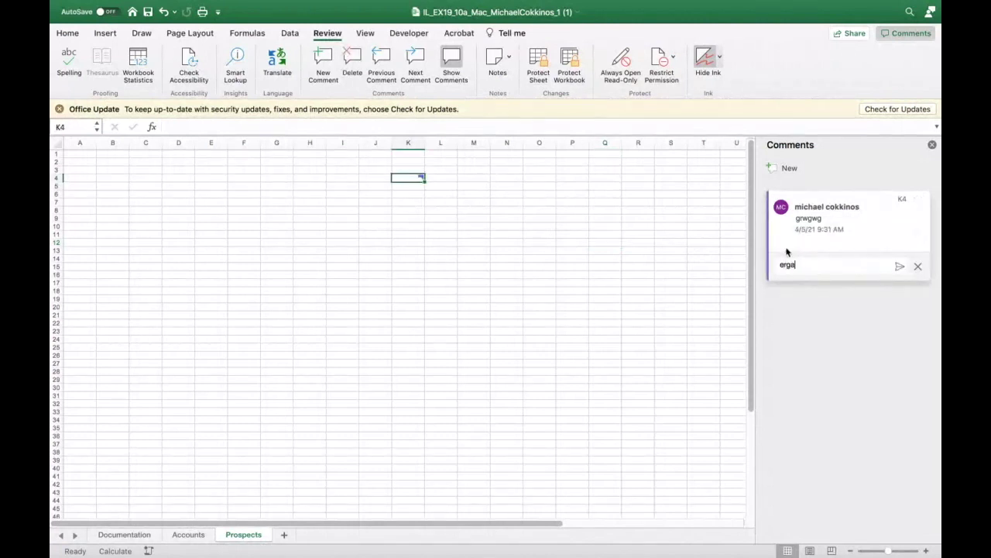
key("Return")
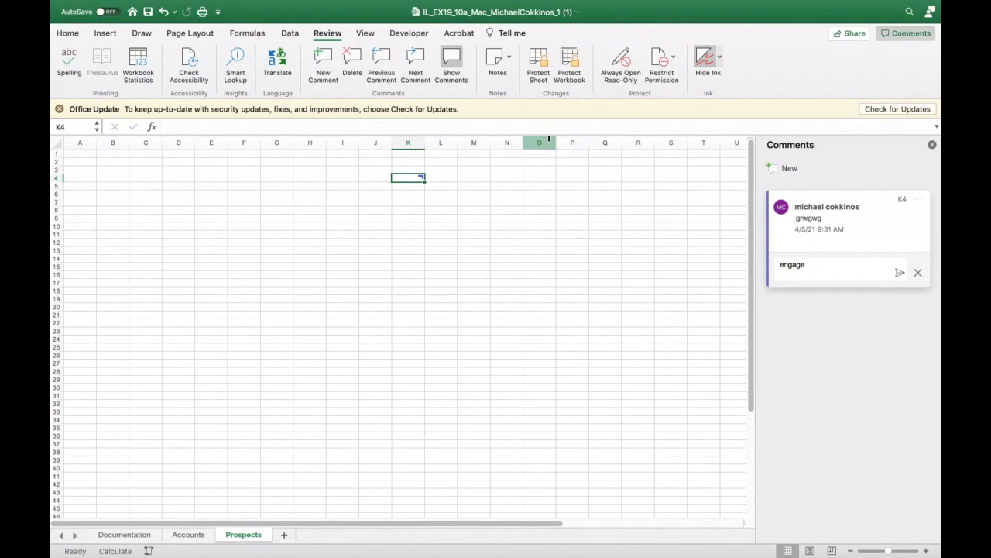
Select K4 and delete its comment thread
left_click(408, 177)
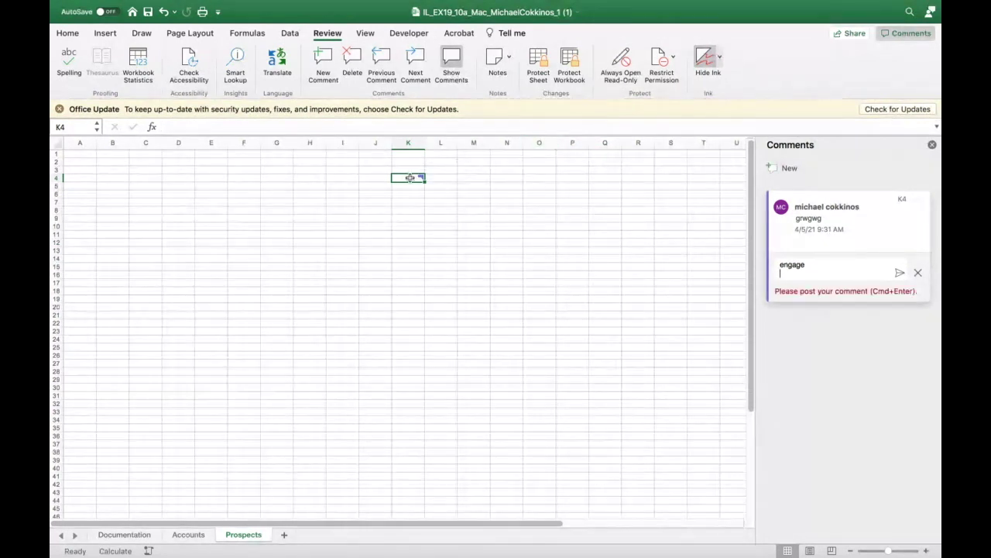
left_click(353, 68)
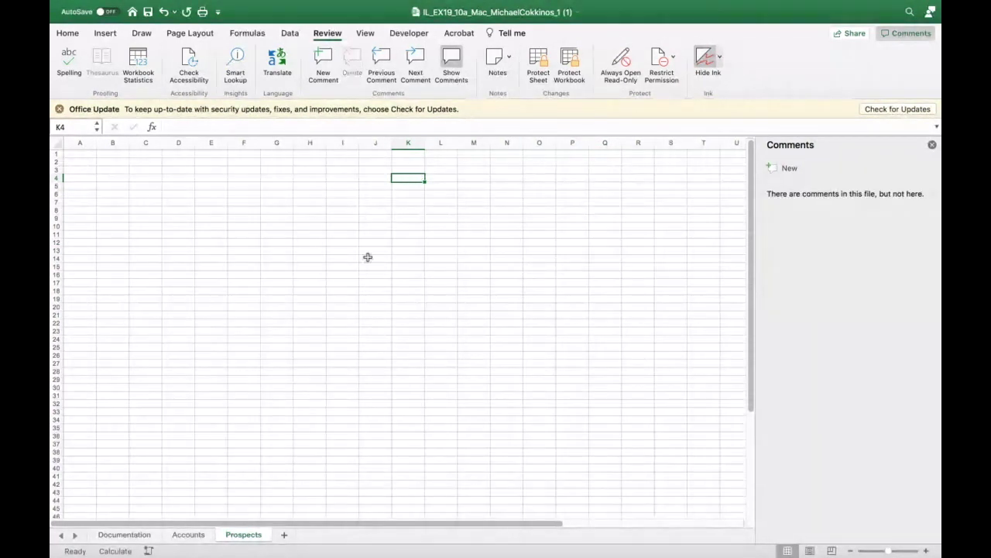
mouse_move(344, 552)
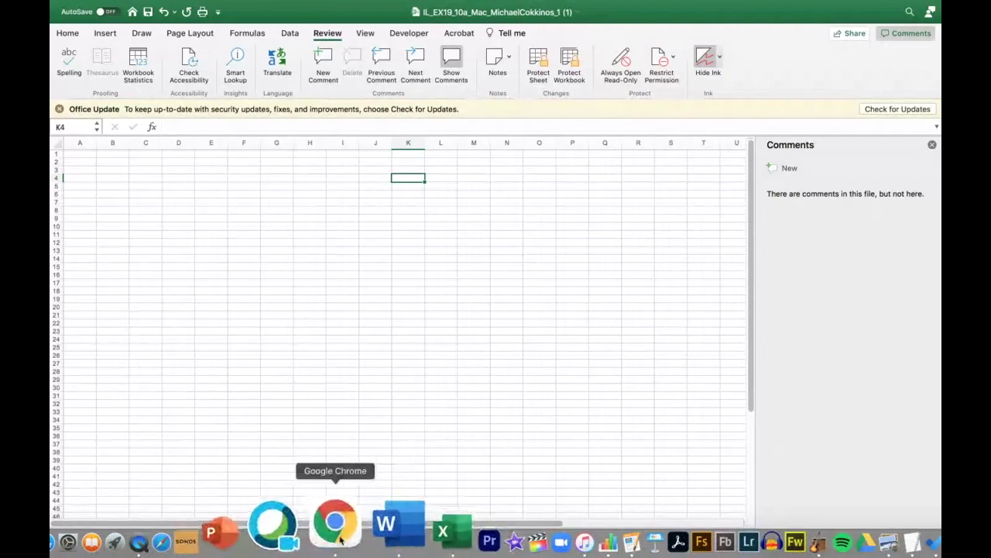
Bring the Cell Comments presentation in Chrome back to the front
left_click(337, 535)
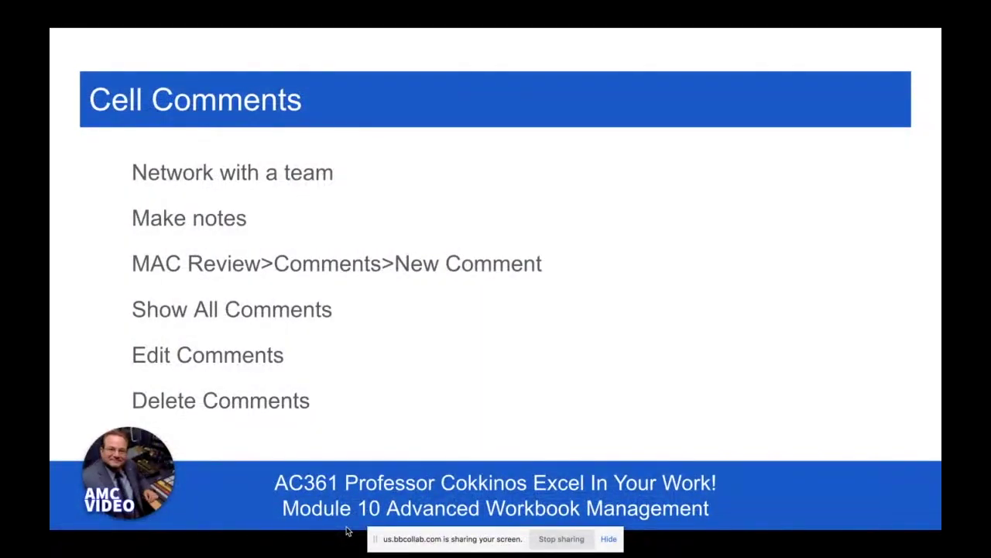
Advance to the 'Share Workbook on OneDrive' slide and switch back to the Excel workbook
key("Right")
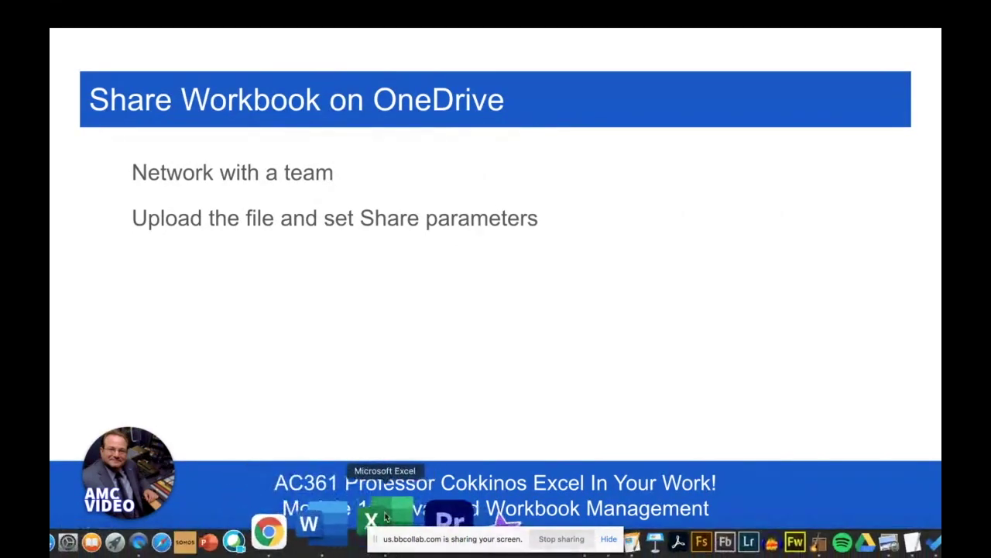
left_click(385, 516)
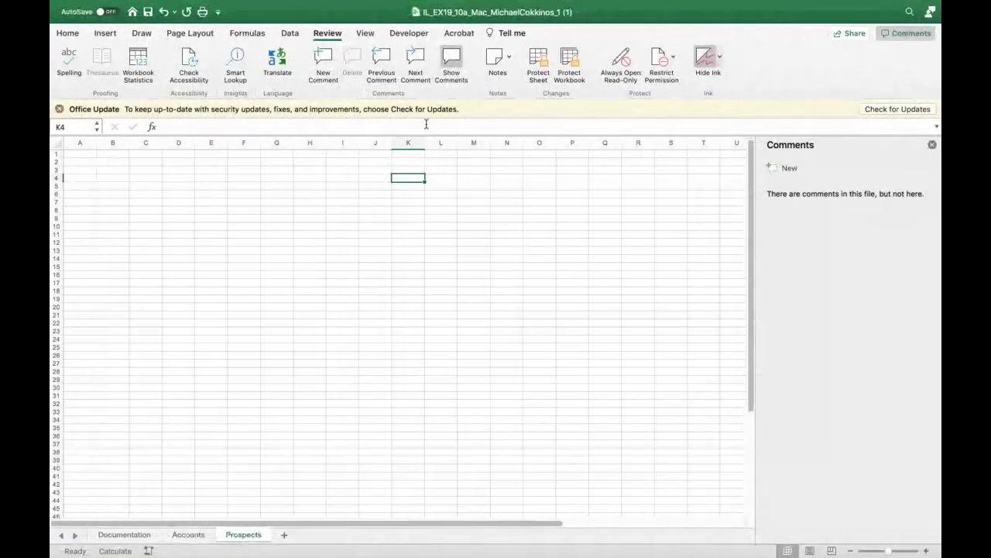
Try turning on AutoSave, cancel the OneDrive upload prompt, and return to the slides
left_click(111, 13)
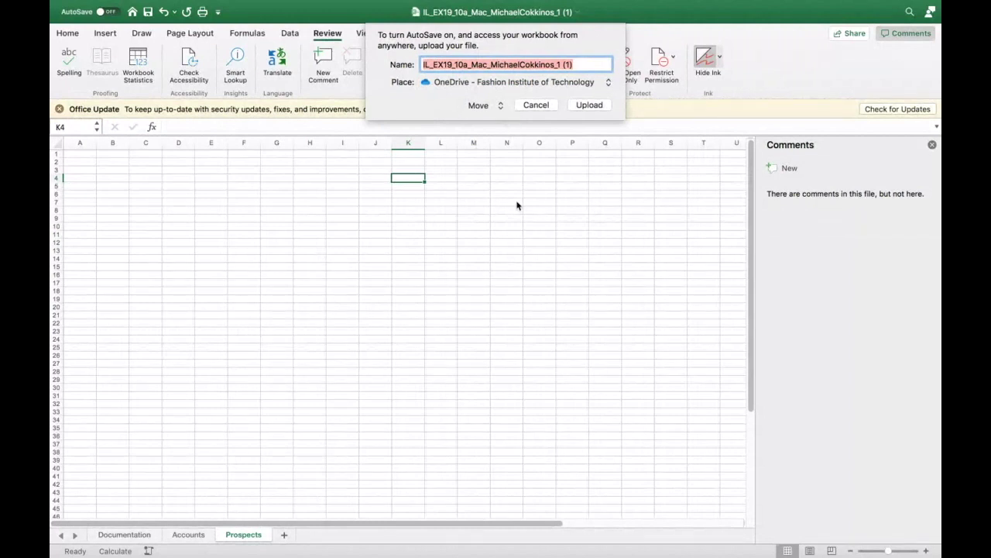
left_click(536, 105)
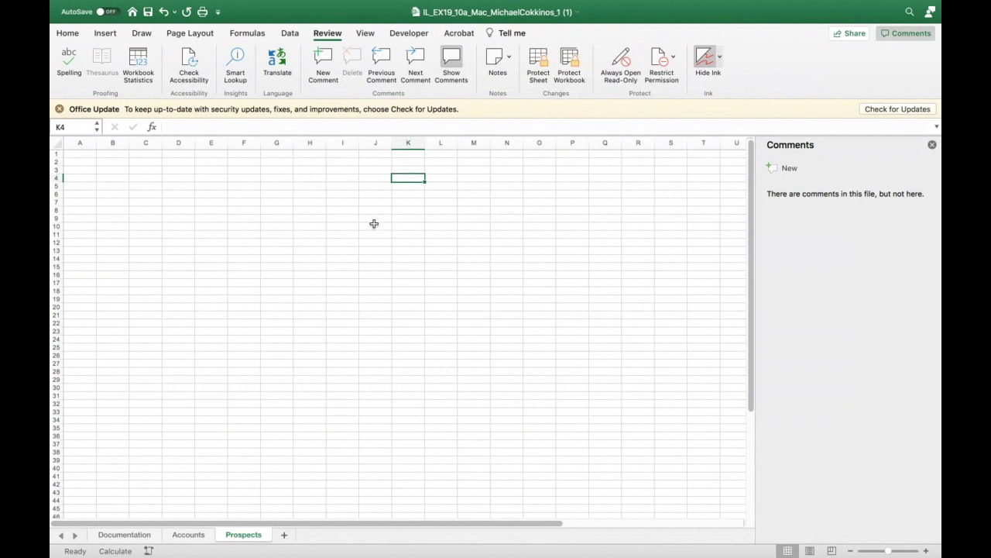
mouse_move(361, 555)
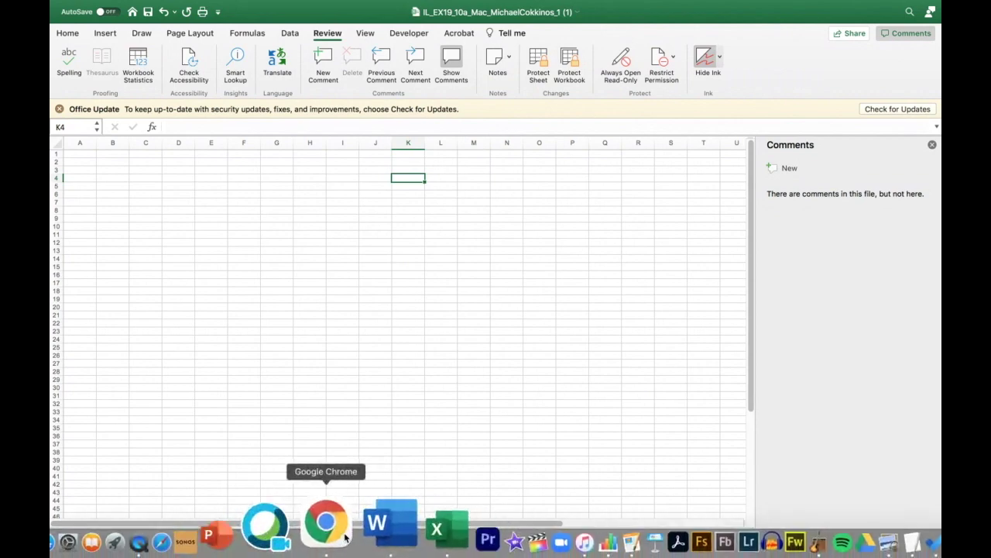
left_click(335, 527)
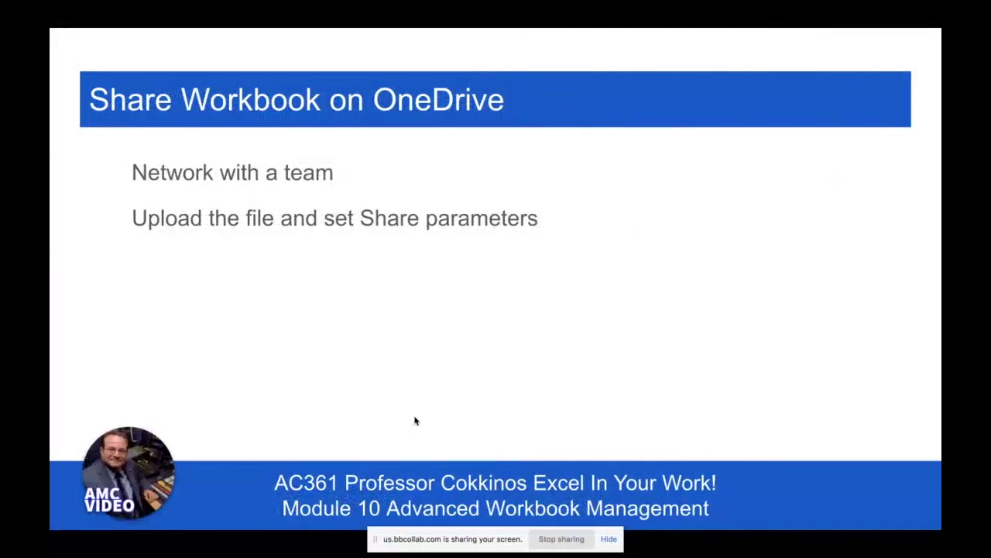
Advance two slides to 'Quick Access Toolbar can be Customized' and switch back to Excel
key("Right")
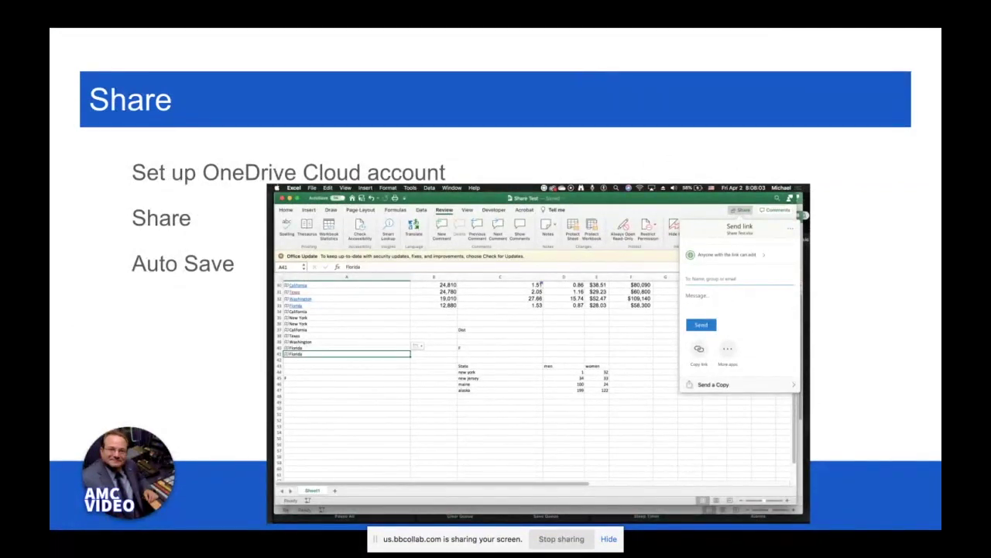
key("Right")
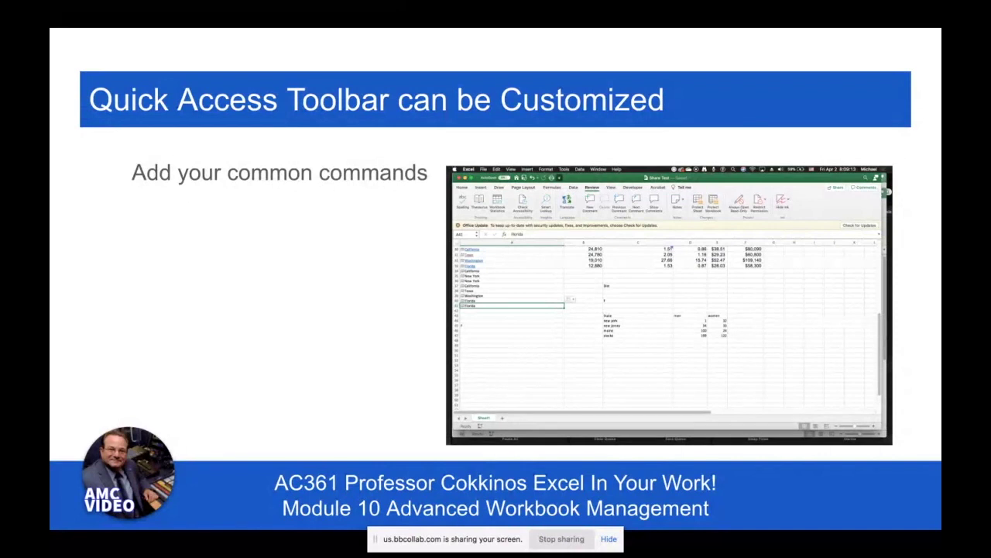
mouse_move(306, 533)
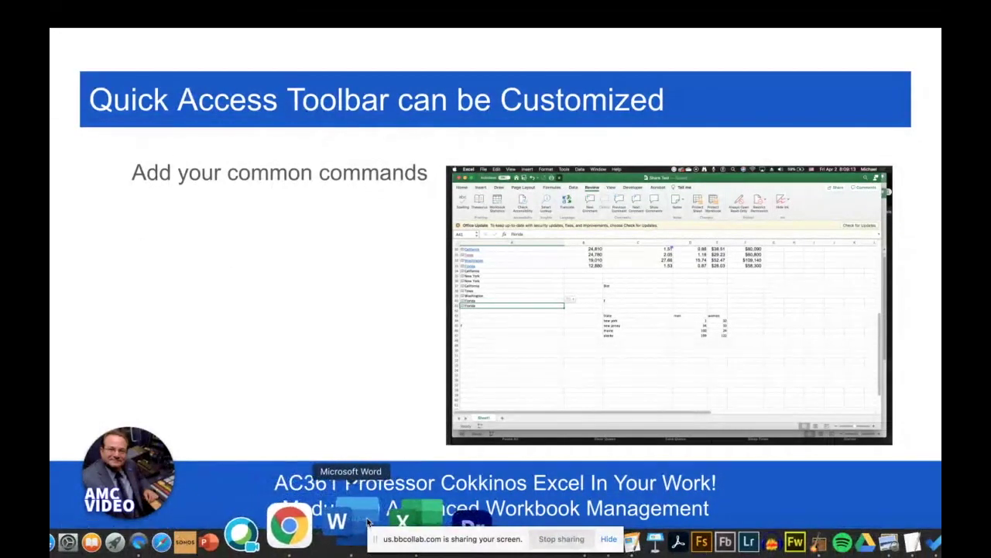
left_click(385, 517)
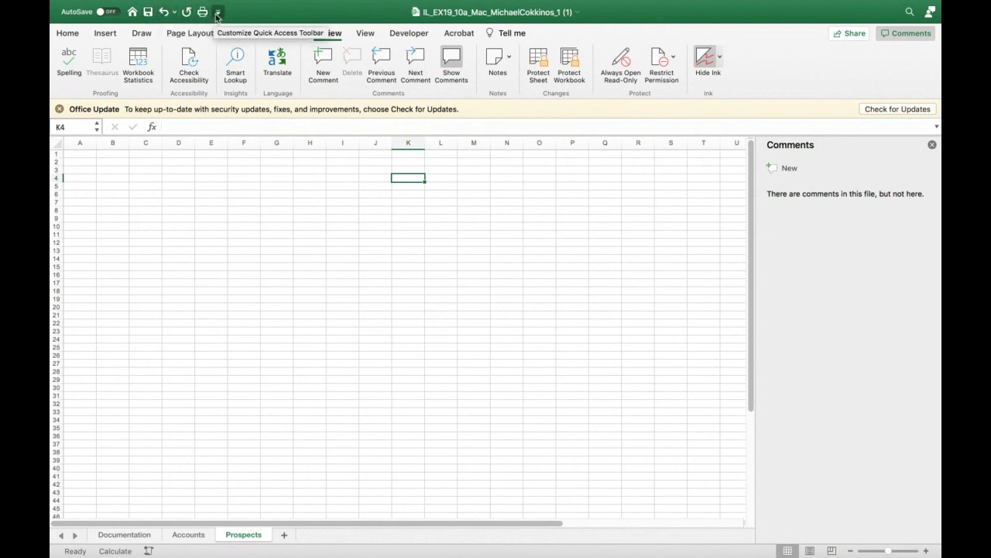
Open the Quick Access Toolbar's More Commands settings, browse the command list, and cancel unchanged
left_click(218, 12)
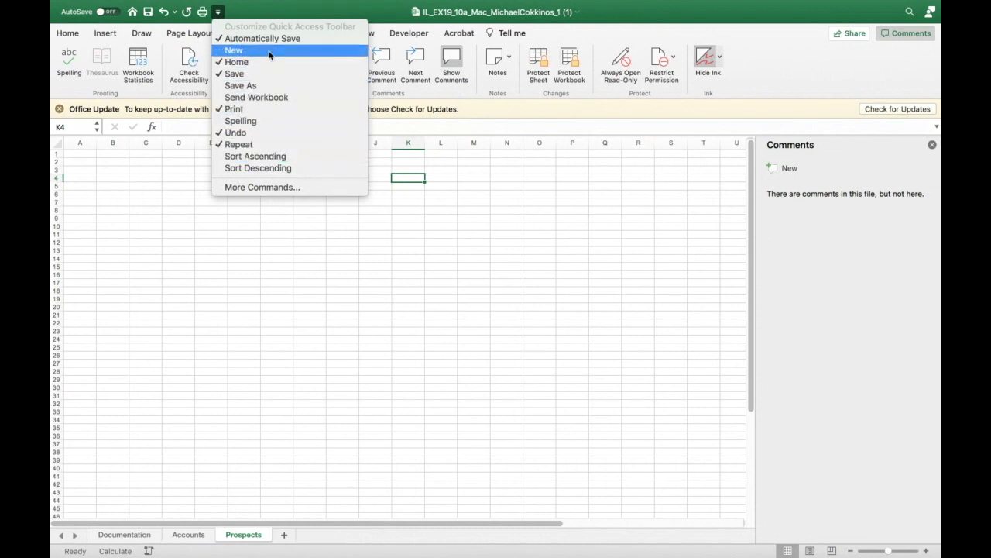
left_click(269, 187)
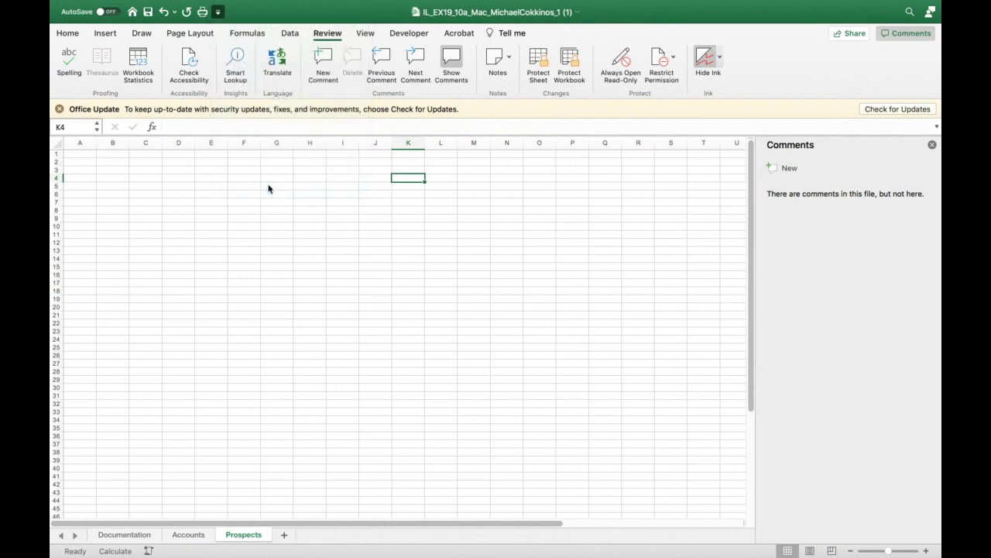
left_click(381, 184)
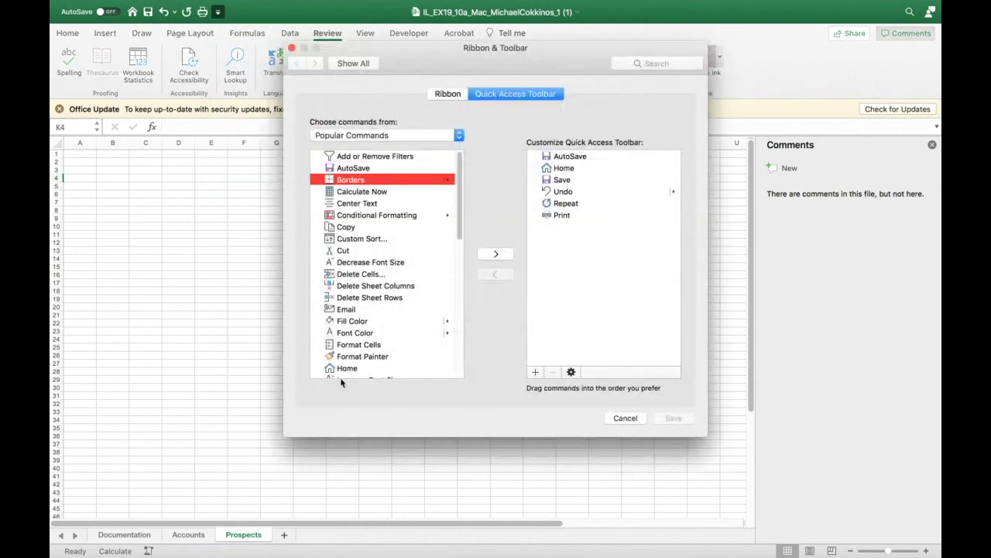
scroll(367, 280, "down", 10)
scroll(366, 281, "down", 5)
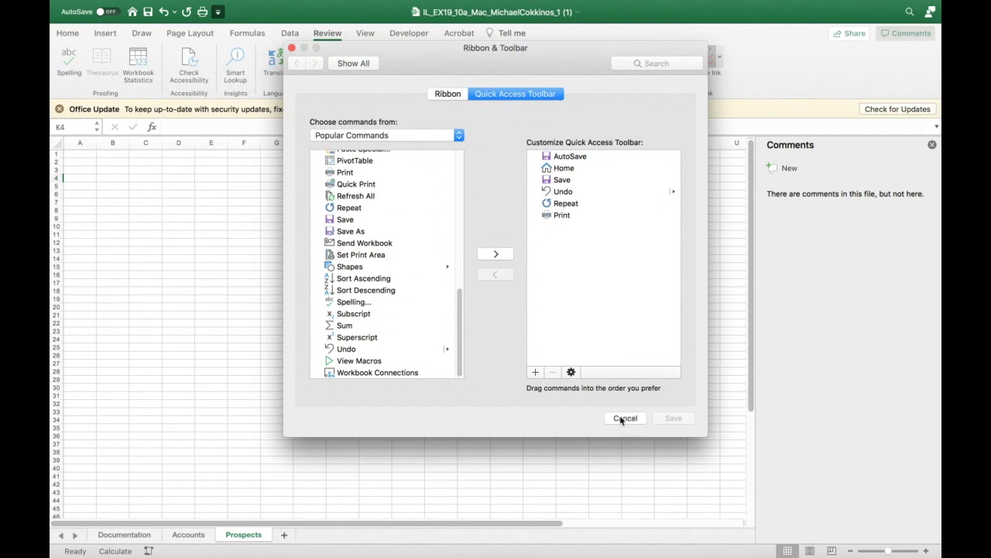
left_click(624, 418)
Close Excel Preferences and advance the slides to 'Protect Sheets Books and Encrypt'
left_click(291, 48)
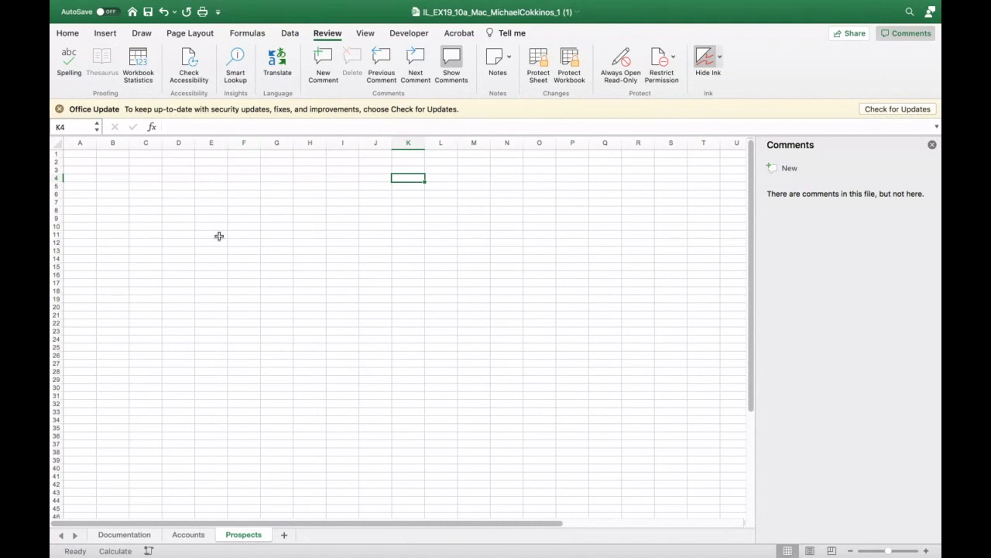
mouse_move(272, 545)
left_click(330, 524)
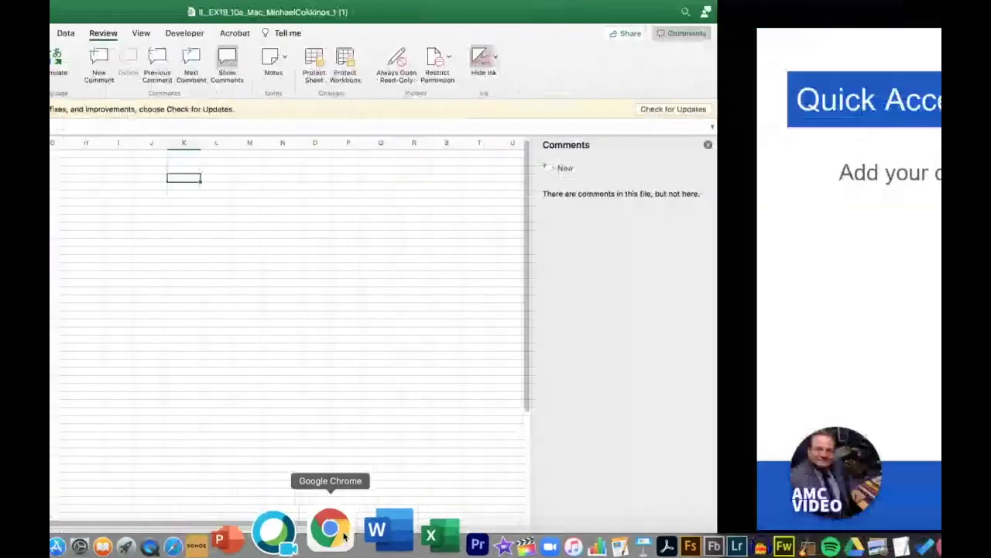
key("Right")
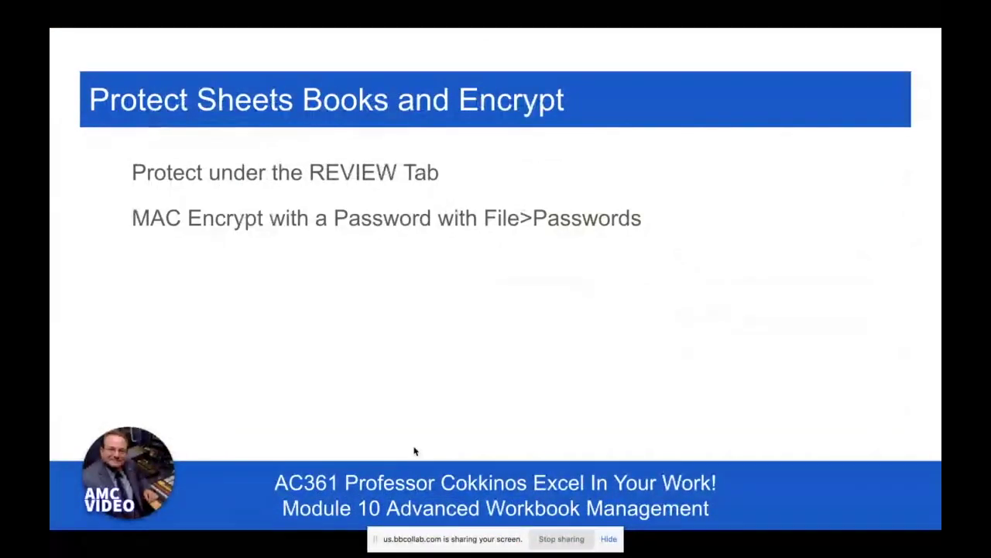
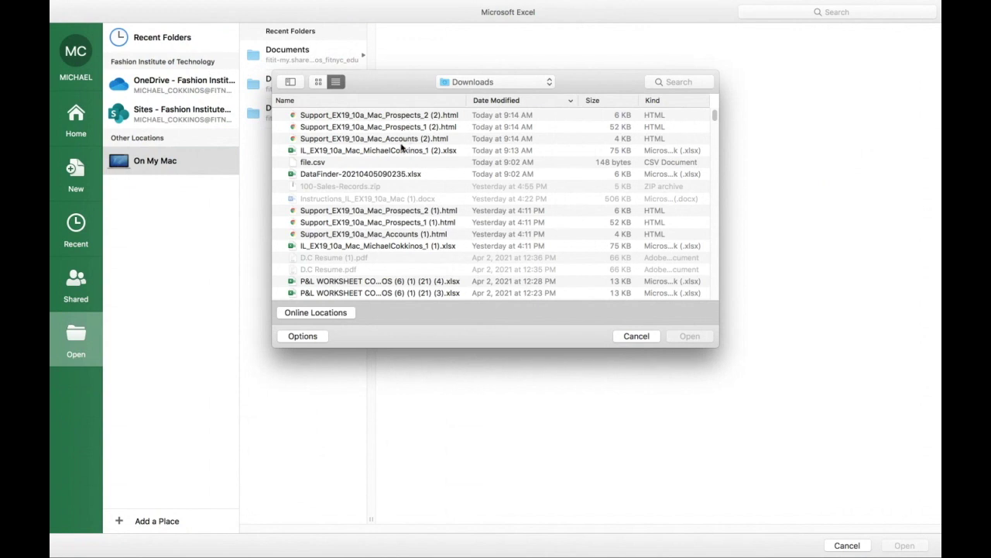
Open the Hexagon Engineering project workbook and make its window full screen
double_click(397, 152)
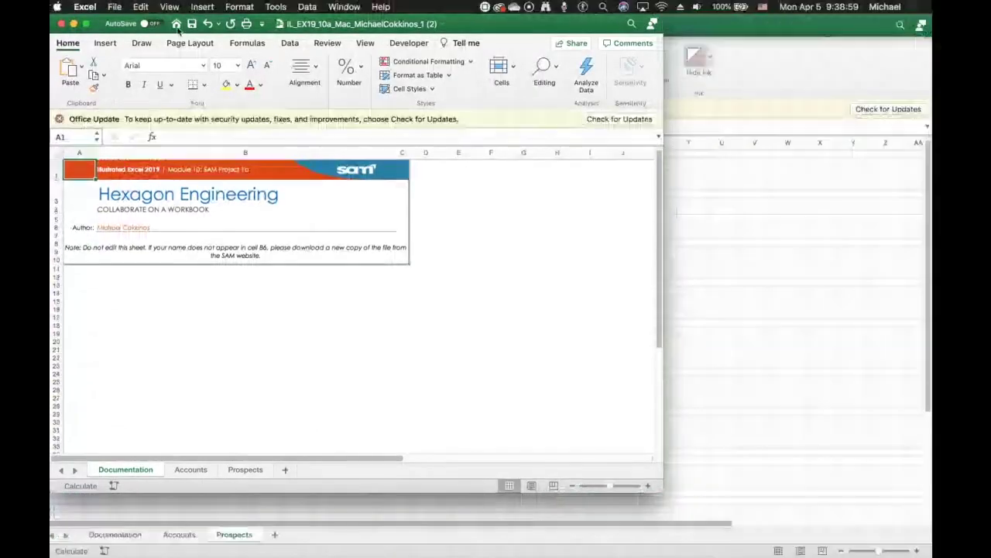
left_click(86, 24)
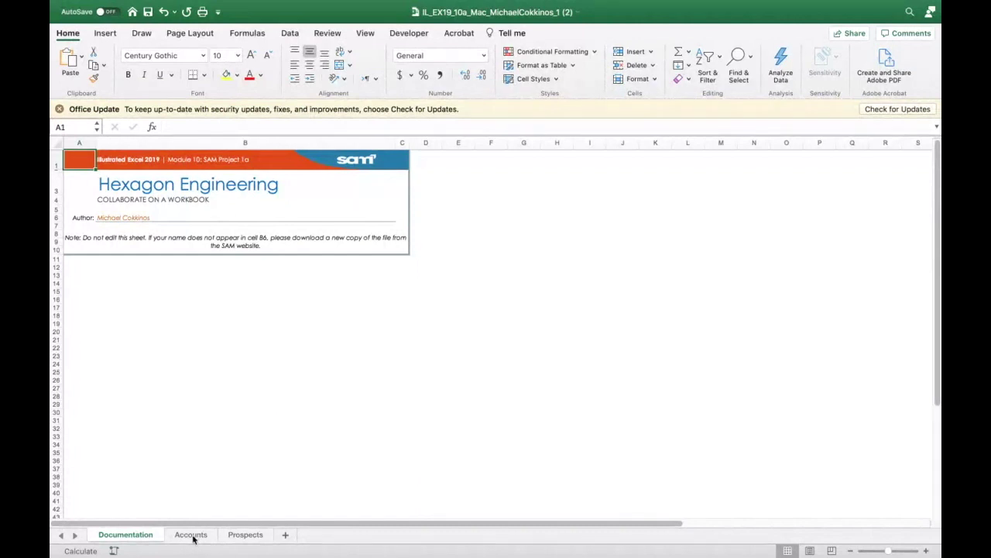
Switch to the Accounts sheet and list all its comments, including the F7 and E9 threads
left_click(192, 534)
left_click(336, 431)
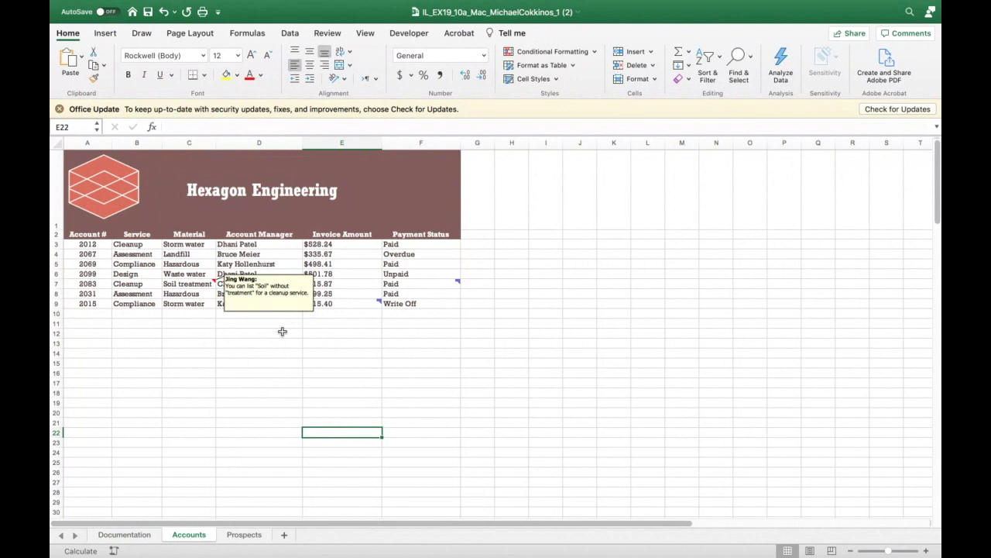
left_click(321, 34)
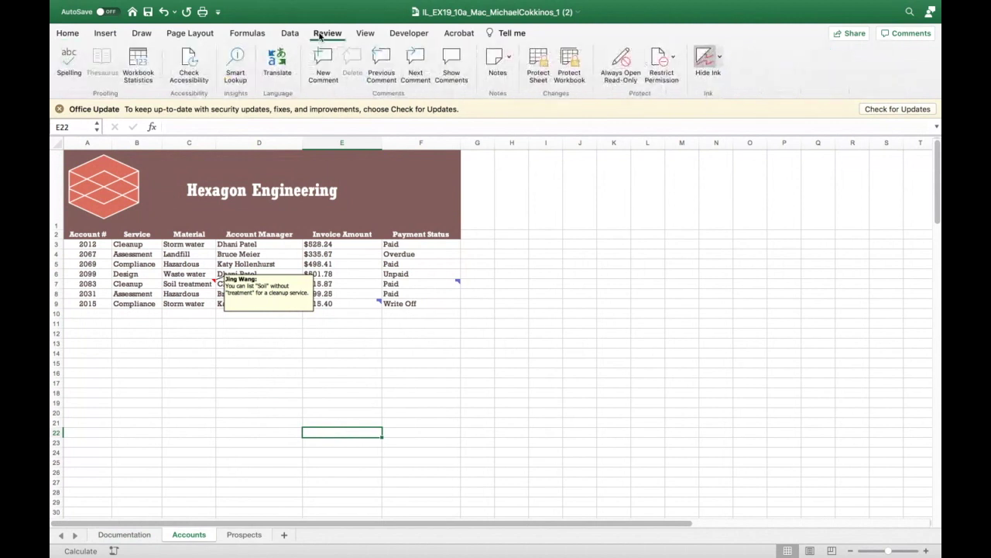
left_click(452, 57)
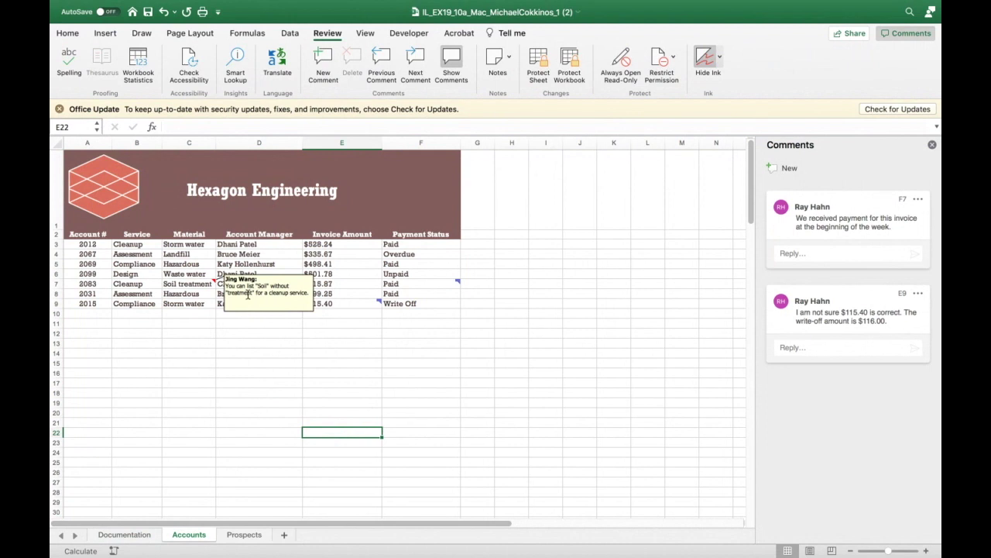
Change cell C7 from 'Soil treatment' to 'Soil'
left_click(183, 288)
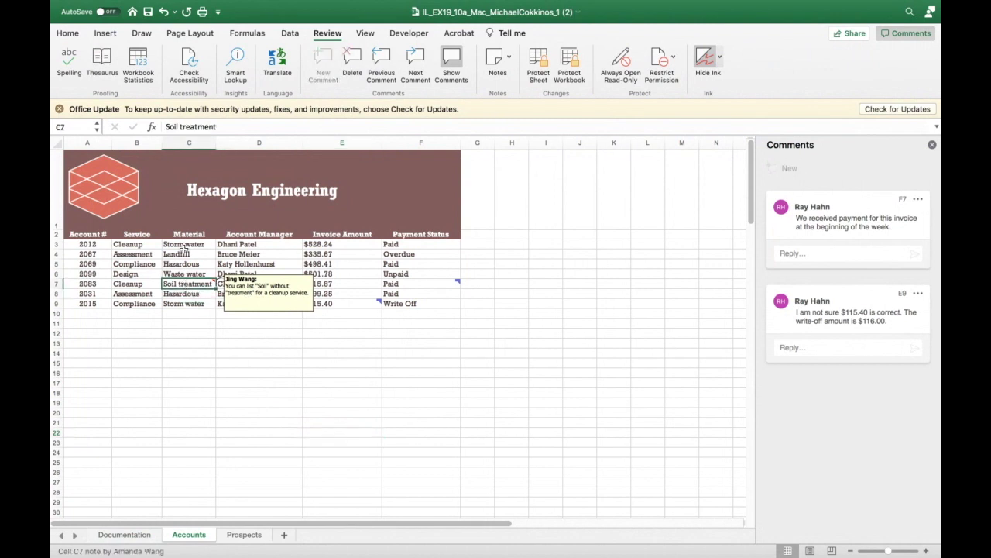
left_click(220, 126)
key("BackSpace")
key("BackSpace")
key("BackSpace")
key("BackSpace")
key("BackSpace")
key("BackSpace")
key("BackSpace")
key("BackSpace")
key("BackSpace")
key("BackSpace")
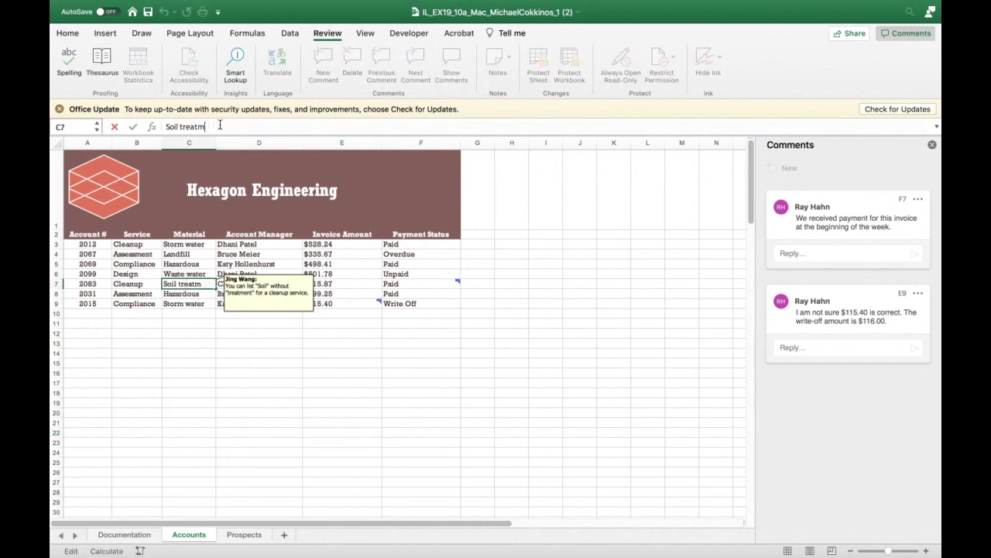
key("BackSpace")
key("Return")
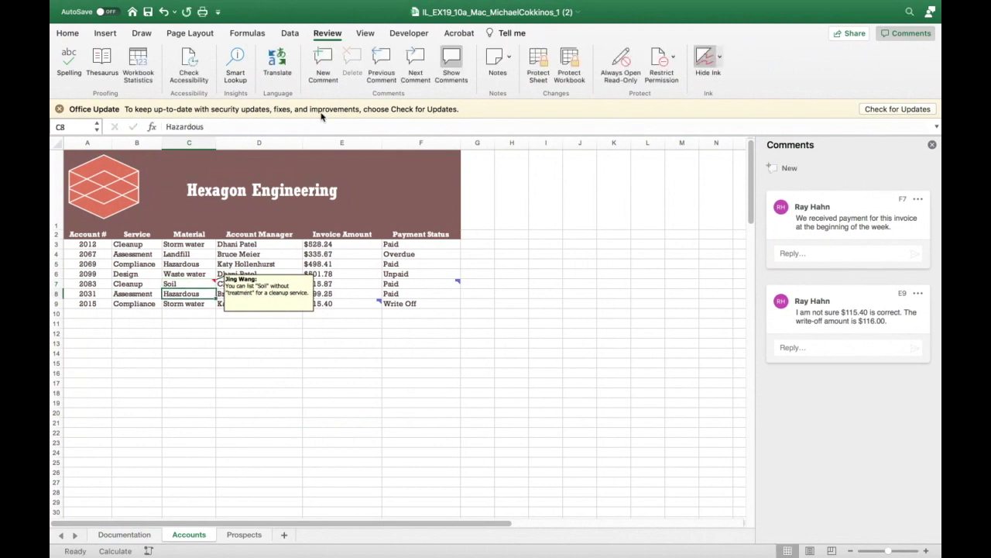
Delete the note attached to cell C7
left_click(318, 482)
left_click(204, 283)
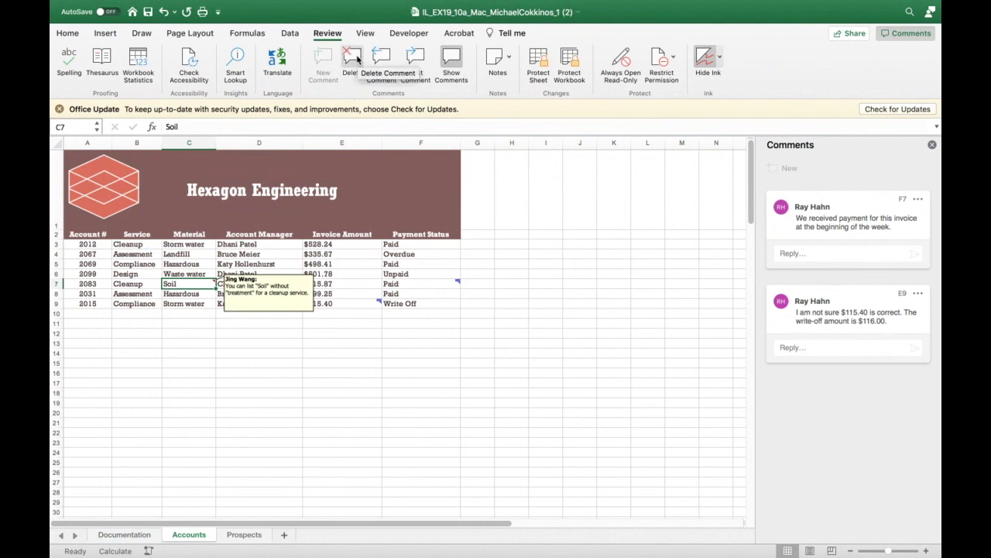
left_click(353, 57)
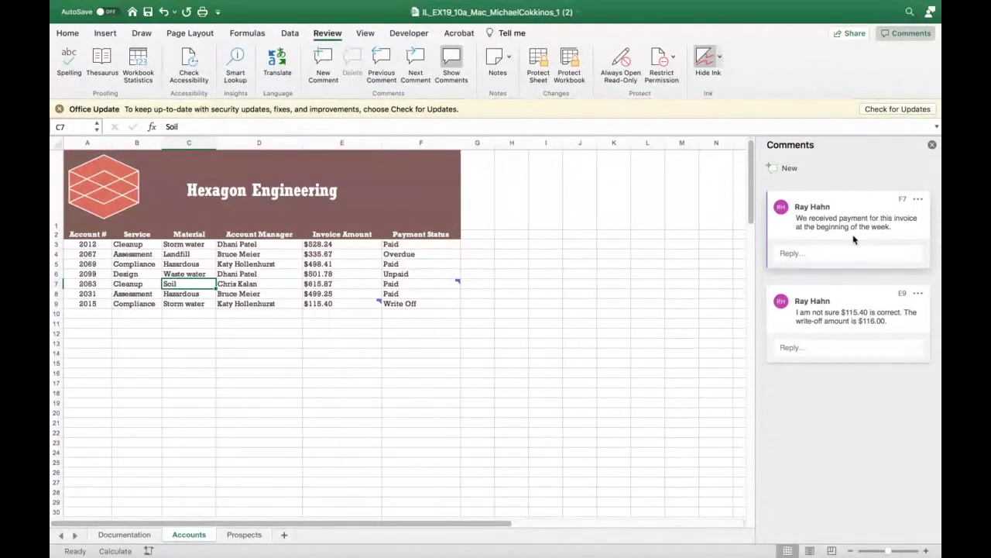
Post the reply 'Okay, thanks' on the F7 comment thread
left_click(437, 283)
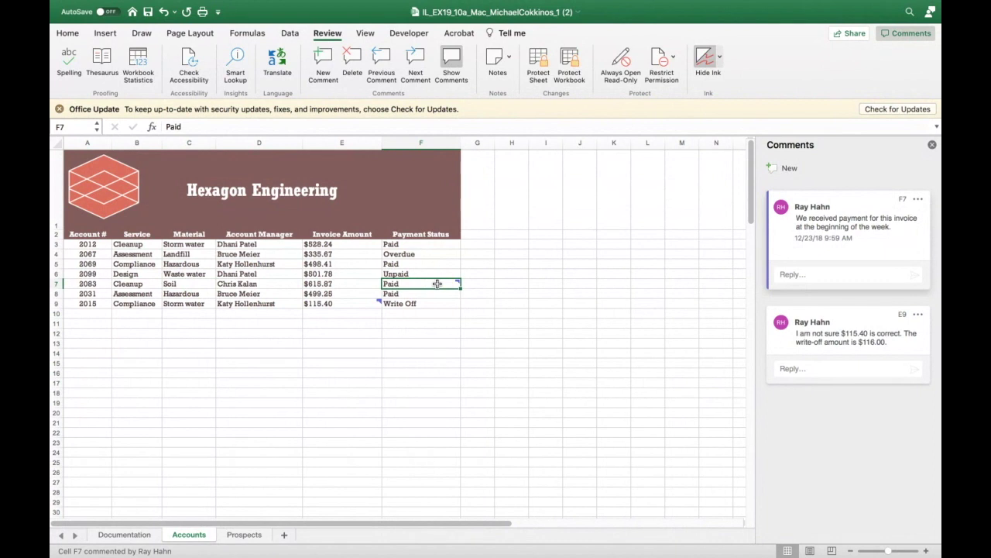
left_click(800, 274)
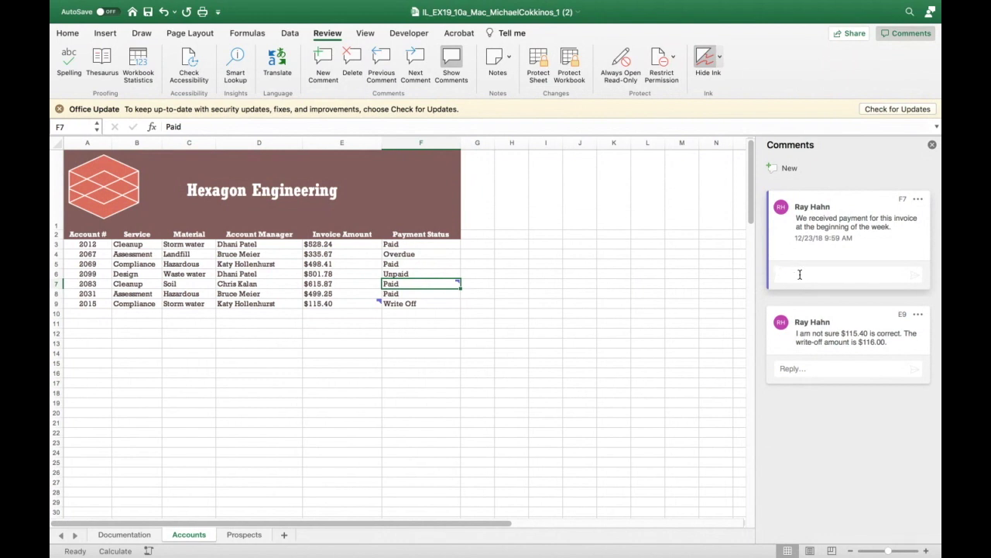
type("Okay")
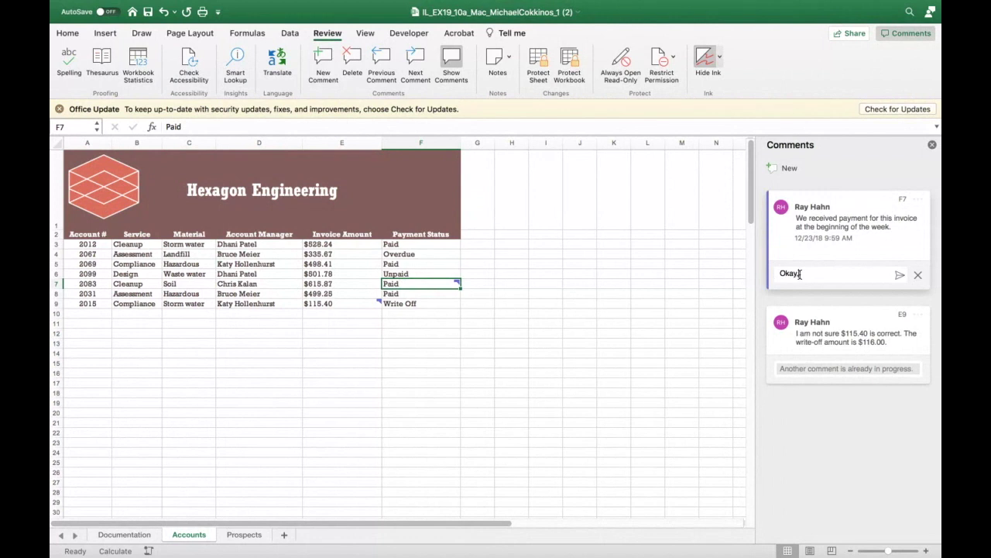
type(", thanks")
left_click(899, 275)
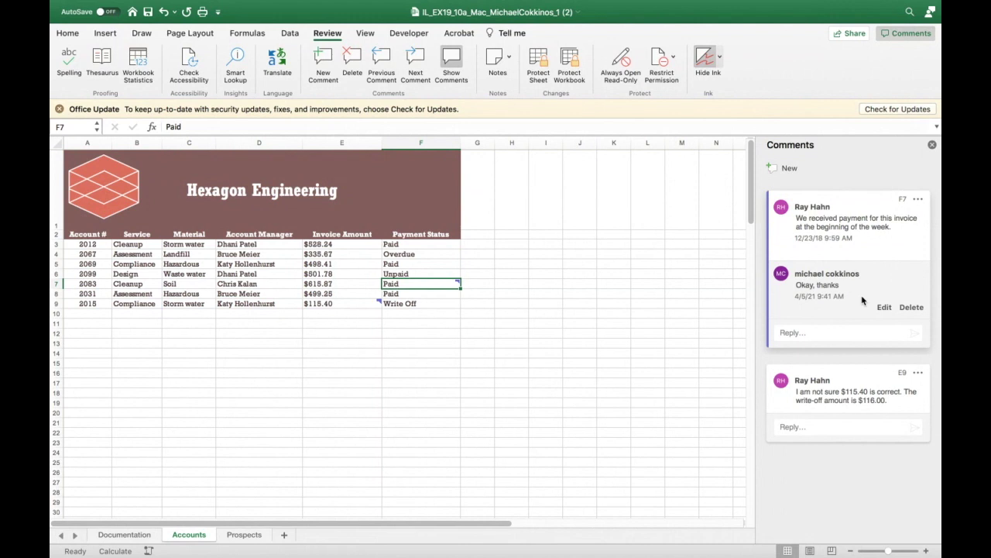
Toggle the comments list off and on, and check Excel's version in About Excel
left_click(932, 145)
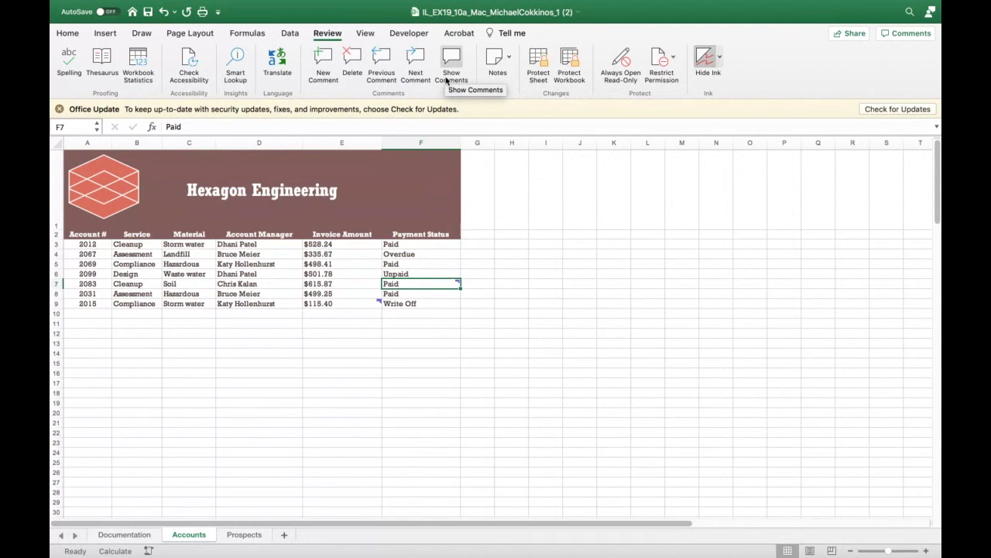
left_click(453, 61)
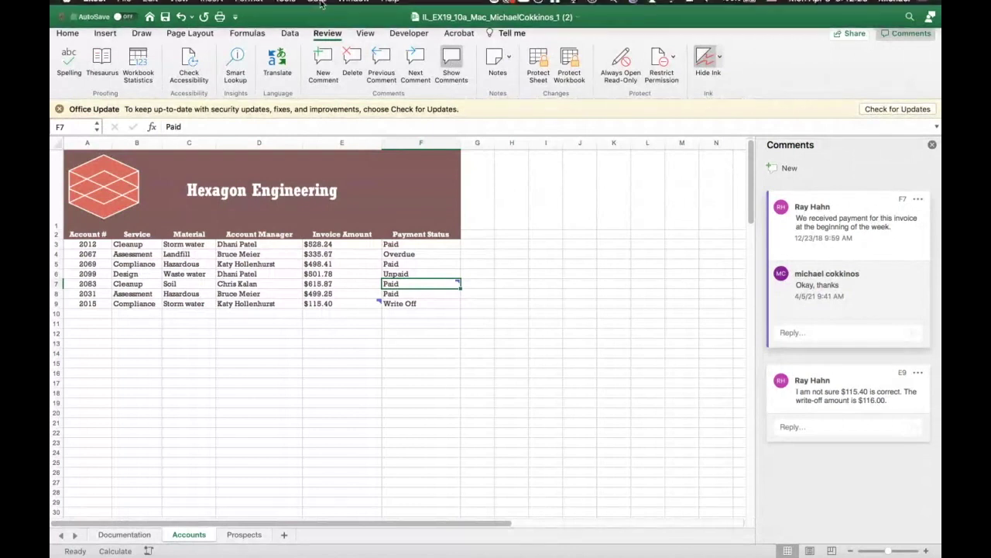
left_click(95, 7)
left_click(97, 22)
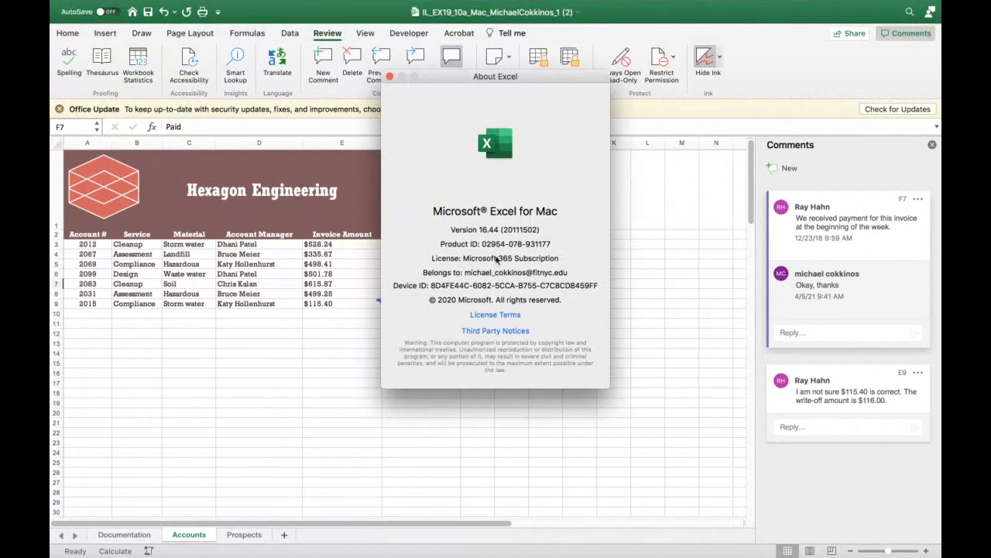
left_click(390, 76)
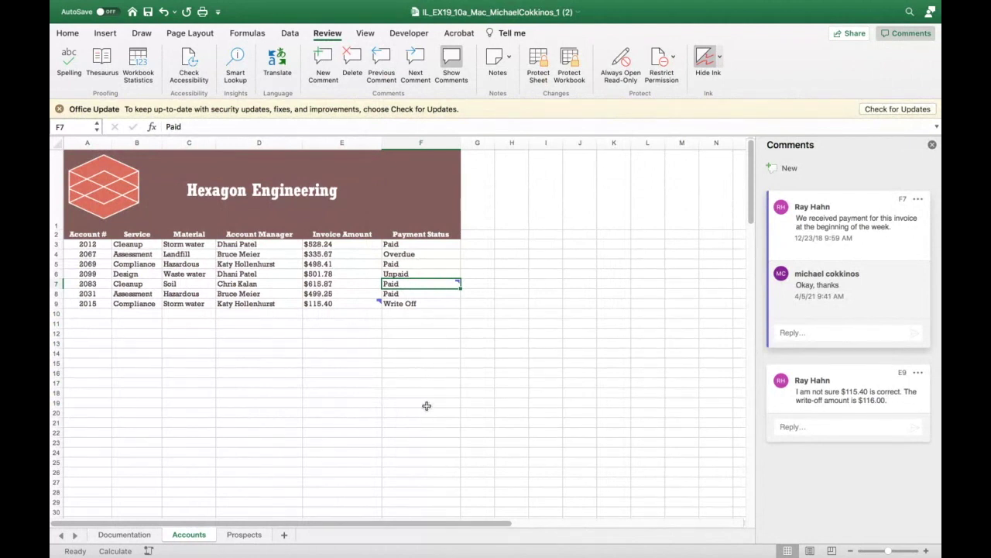
Look at cell F9 without changing it, then hide the comments list
left_click(403, 303)
double_click(403, 304)
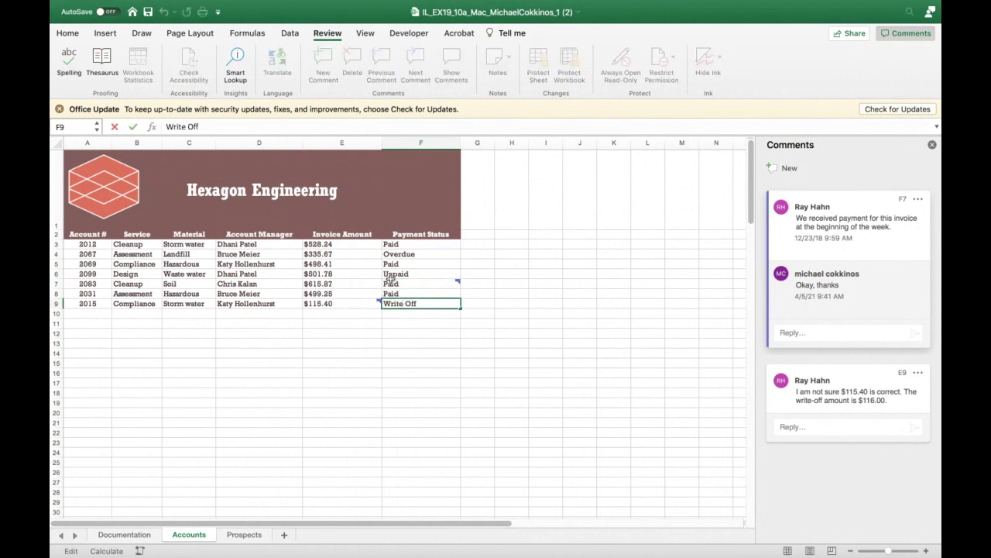
left_click(391, 282)
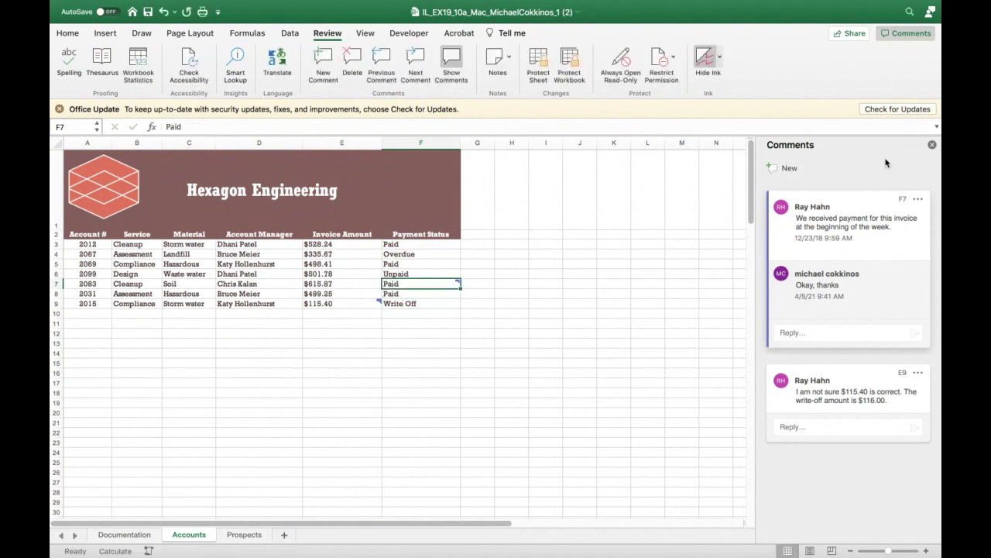
left_click(932, 145)
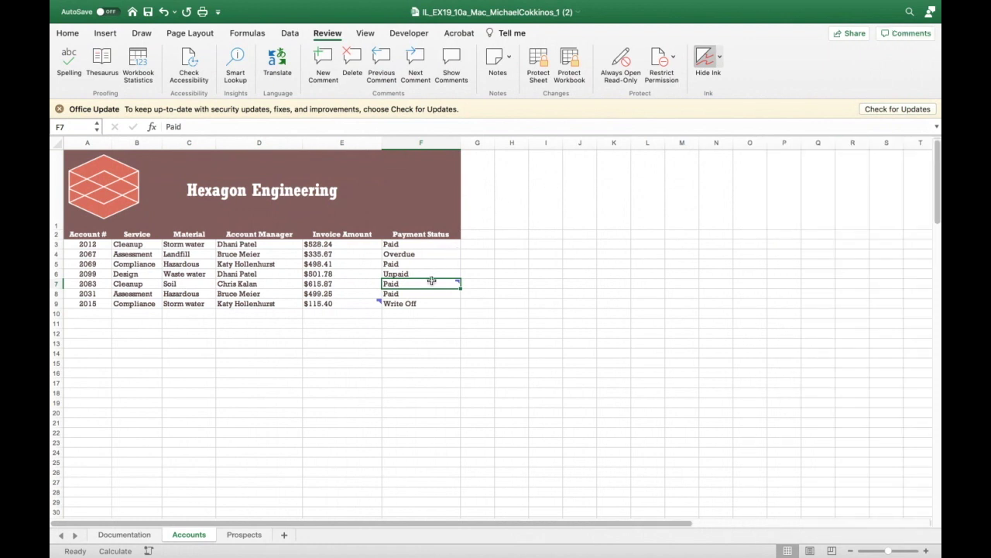
mouse_move(428, 283)
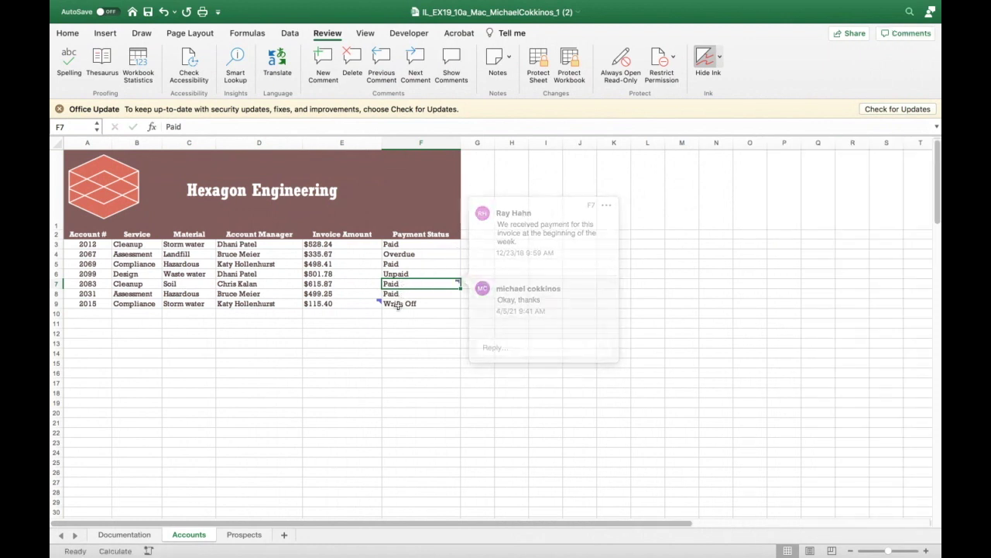
Read the E9 write-off comment, then show the comments list again
left_click(372, 306)
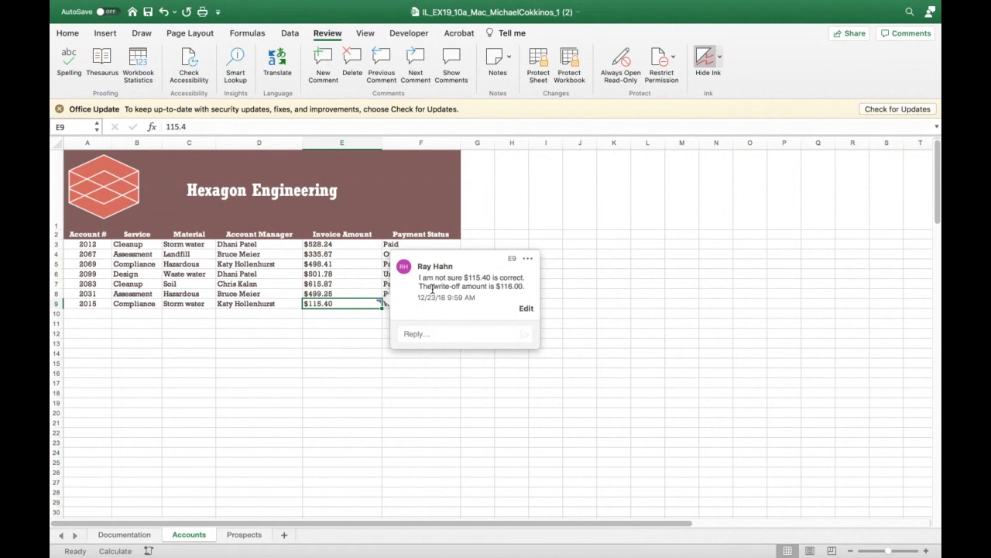
left_click(600, 342)
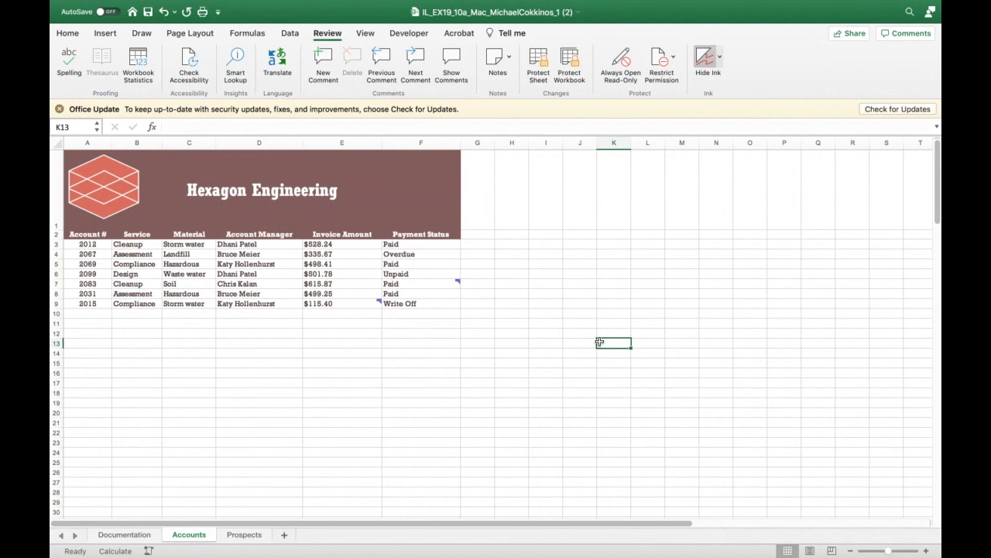
left_click(450, 53)
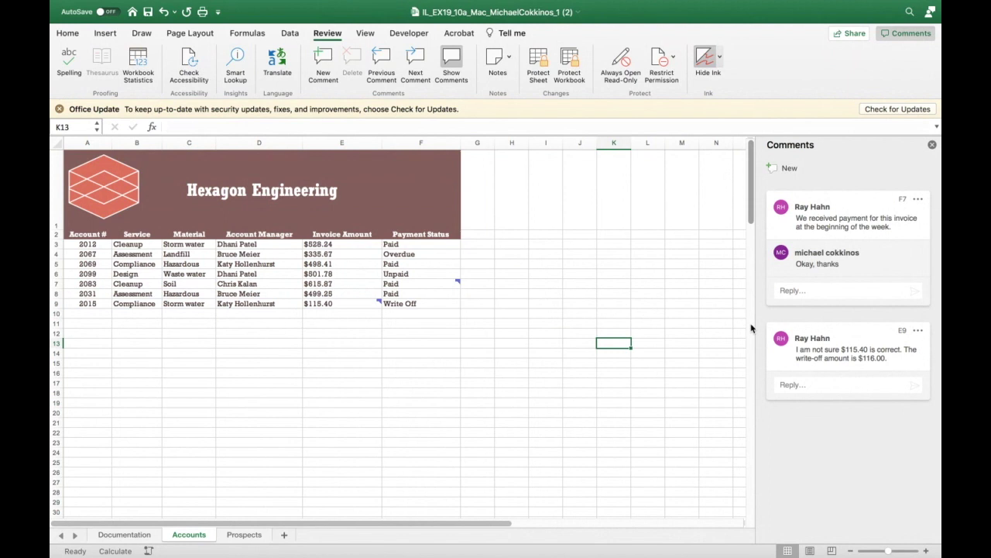
Post the reply 'This amount is correct.' on the E9 write-off comment
left_click(816, 385)
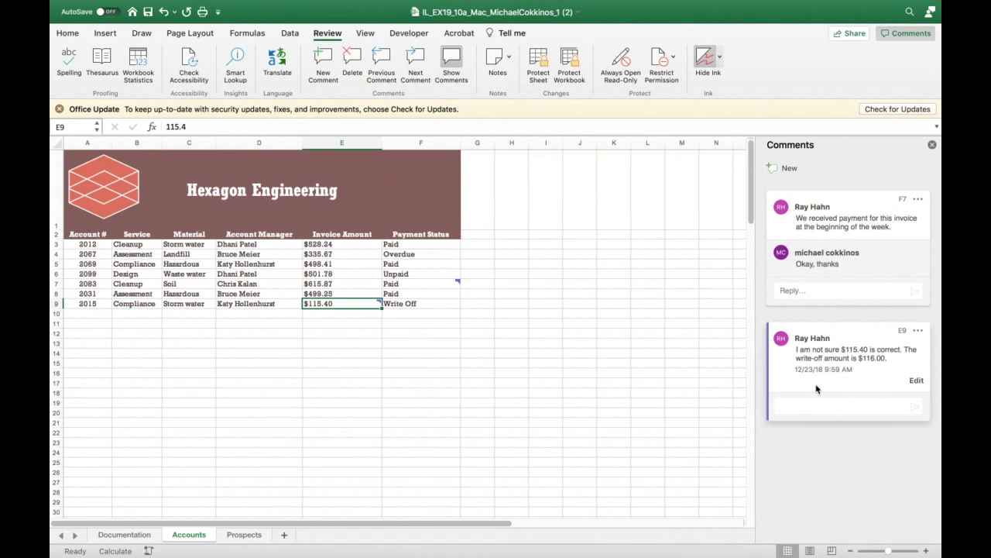
type("This ")
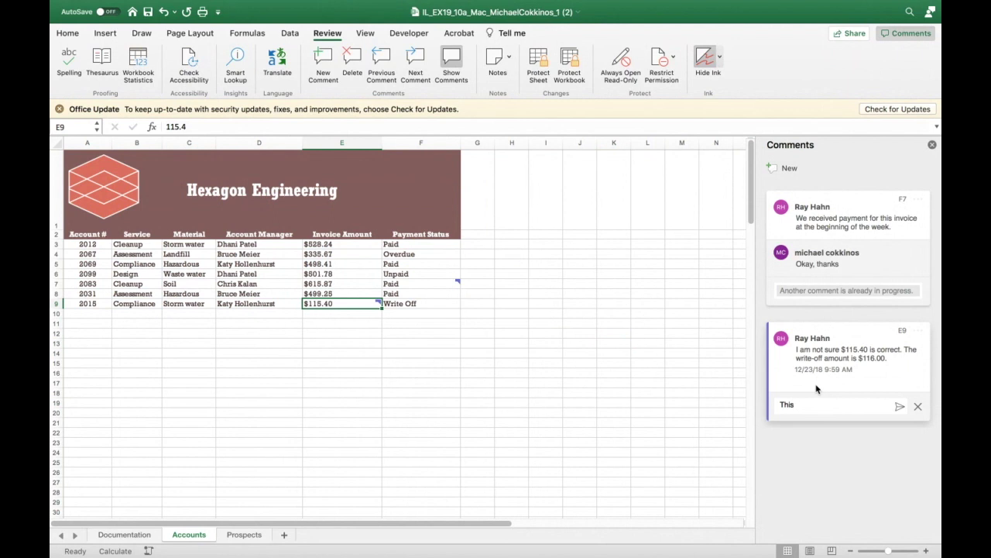
type("amount is correc")
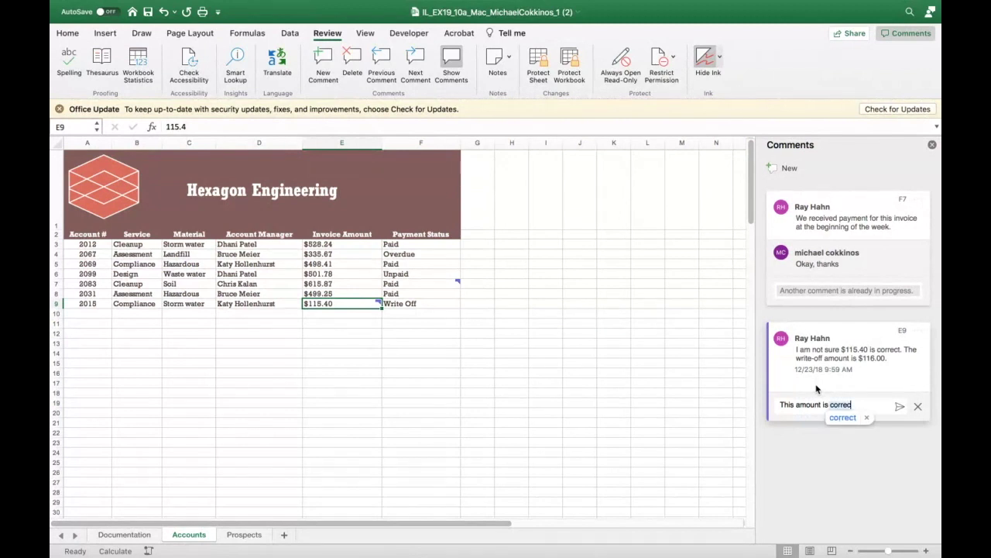
type("t")
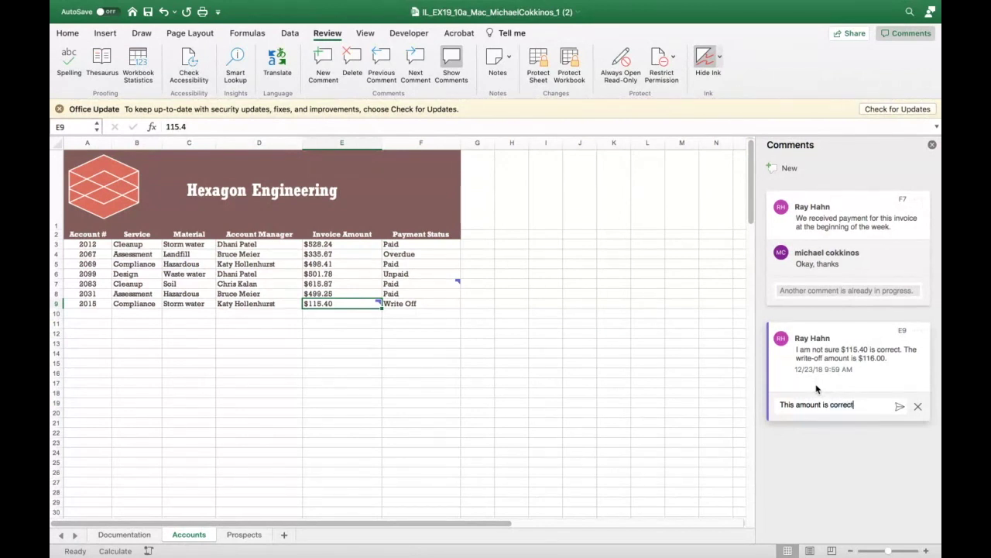
type(".")
left_click(899, 407)
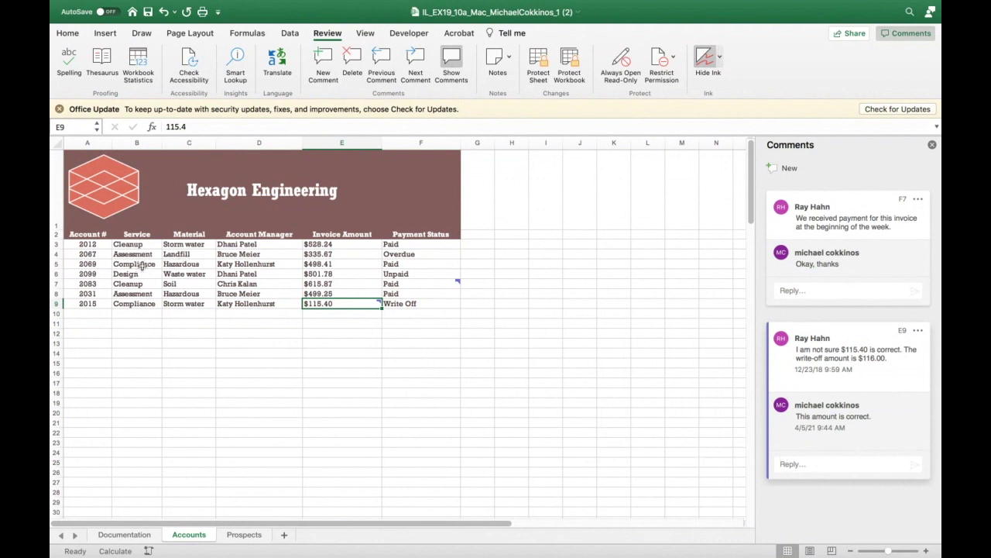
left_click(142, 264)
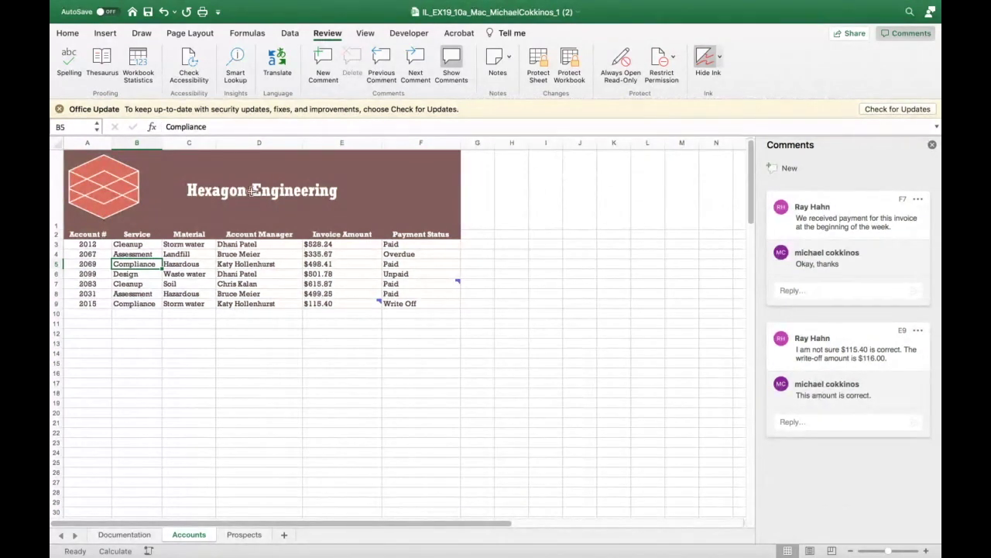
Start a new comment on cell B5 holding the draft text 'kh'
left_click(323, 64)
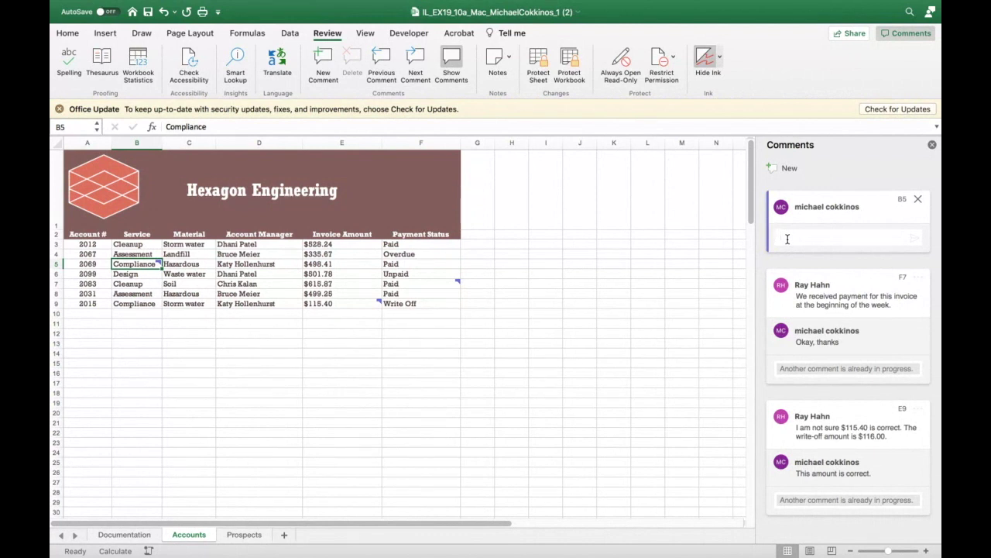
type("kh")
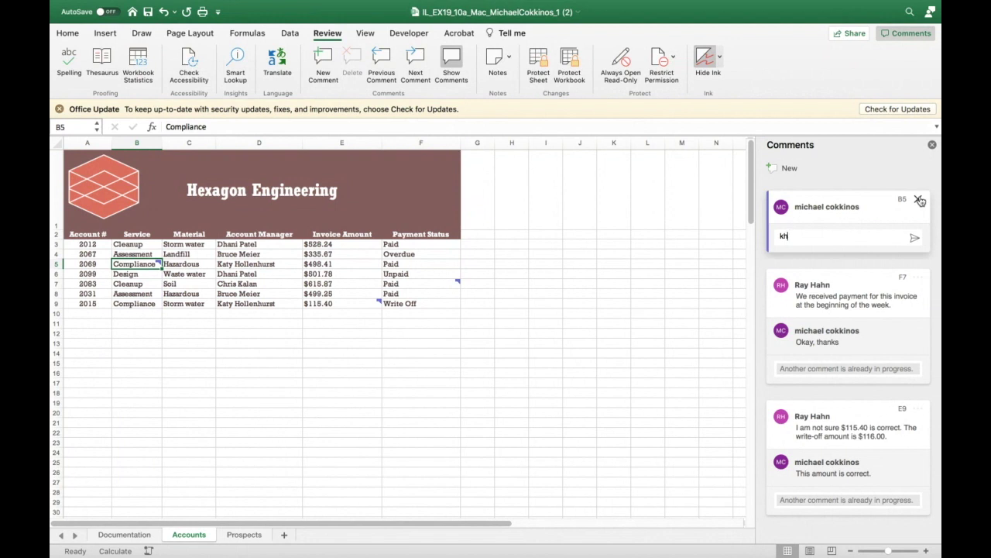
mouse_move(272, 535)
mouse_move(178, 527)
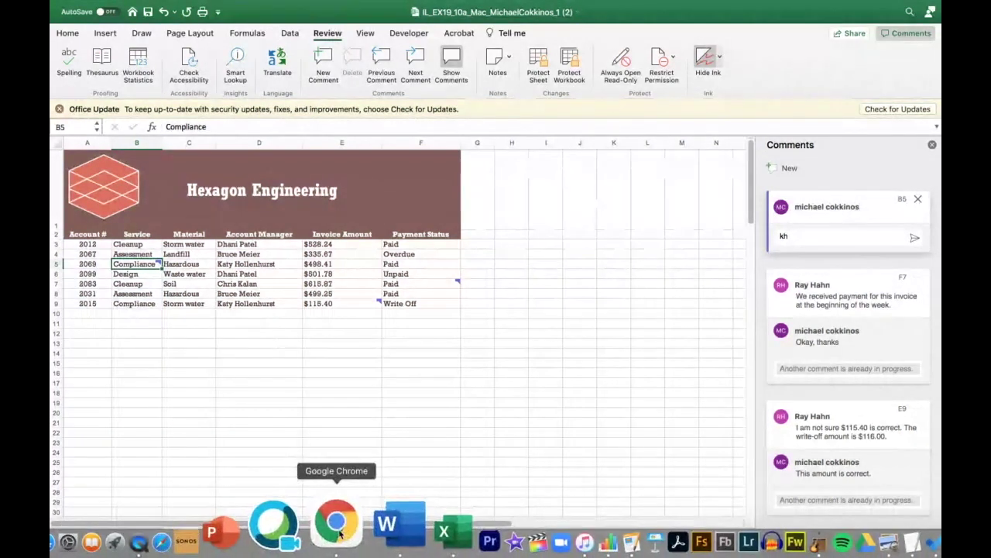
Switch to Chrome and bring up the Open File dialog showing the Downloads folder
left_click(338, 533)
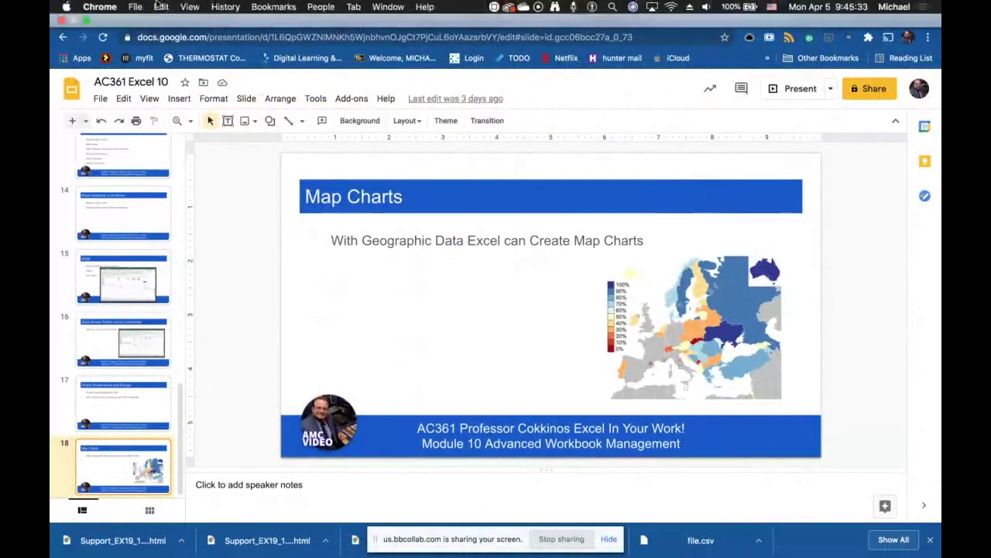
left_click(135, 7)
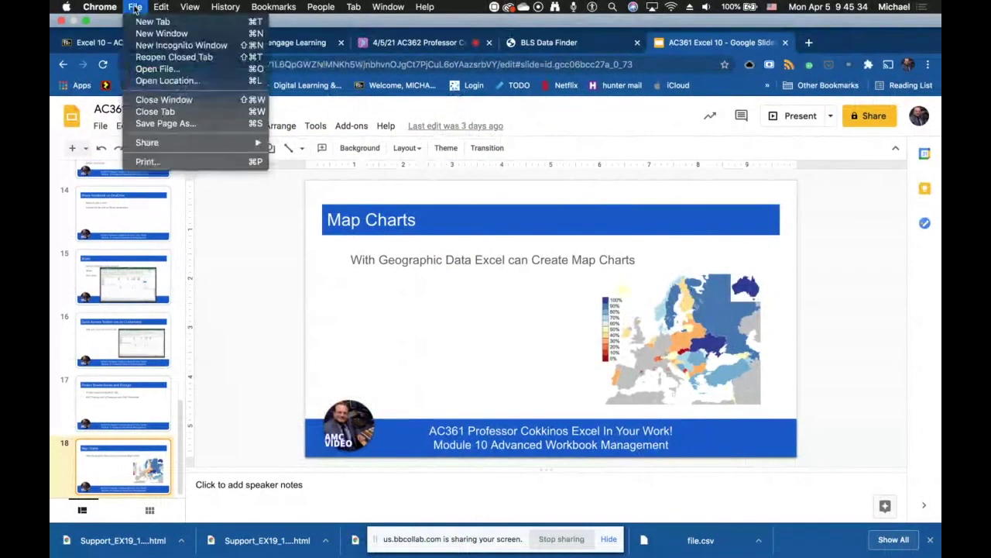
left_click(152, 69)
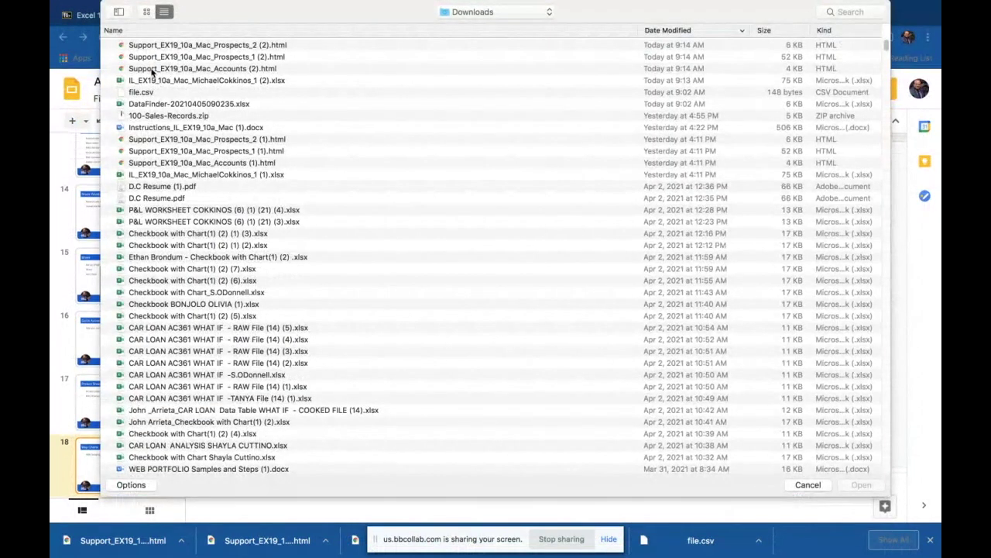
Open Support_EX19_10a_Mac_Accounts (2).html in Chrome and select its accounts table text
double_click(230, 68)
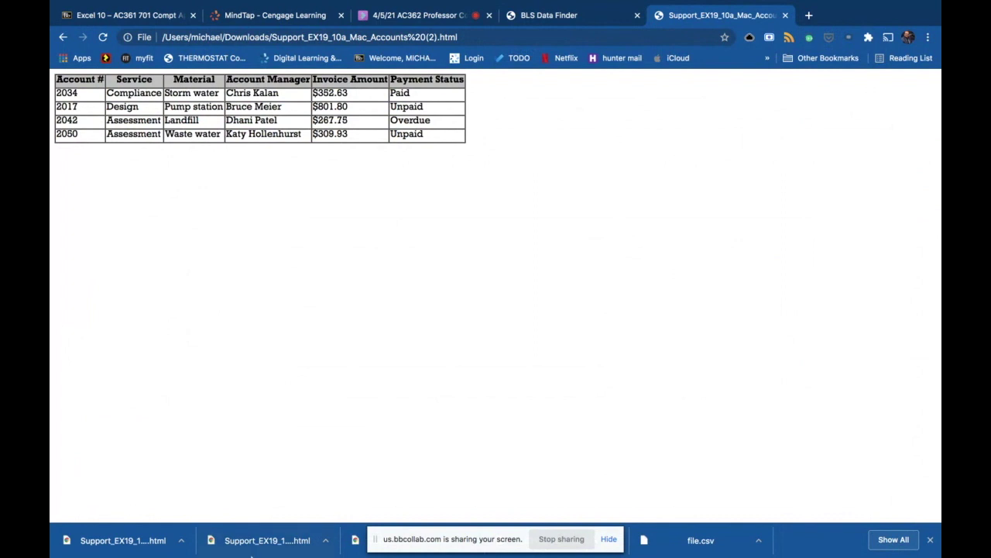
mouse_move(232, 531)
left_click_drag(56, 93, 438, 140)
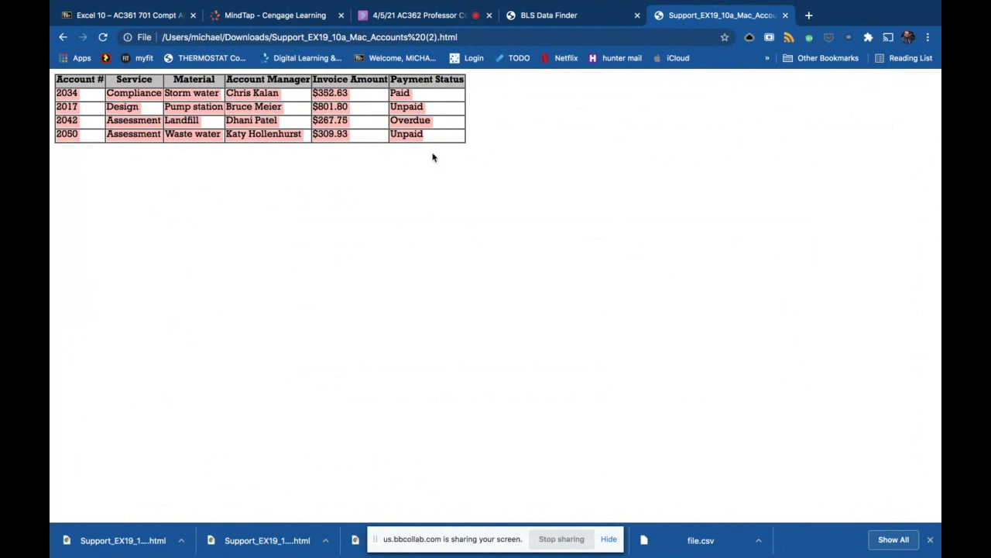
mouse_move(295, 6)
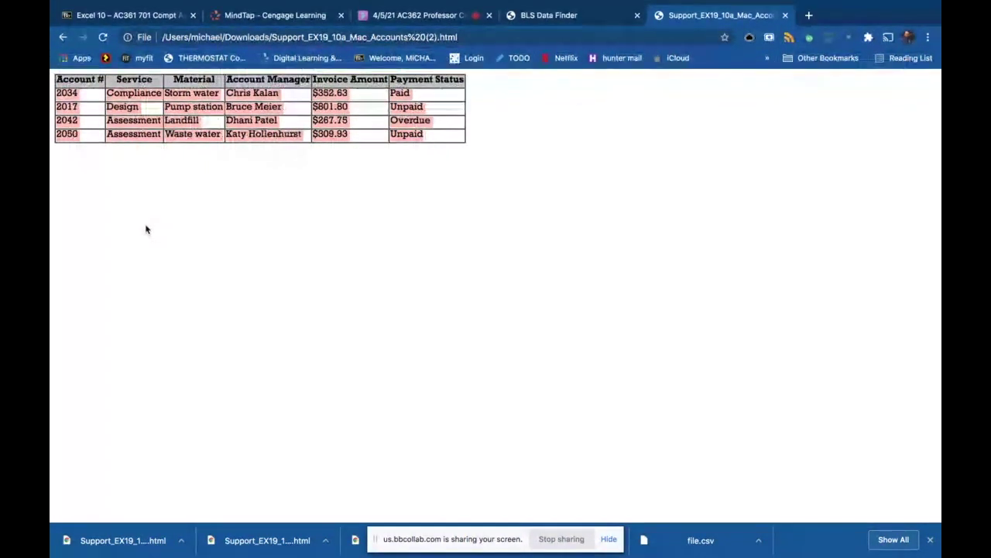
mouse_move(135, 6)
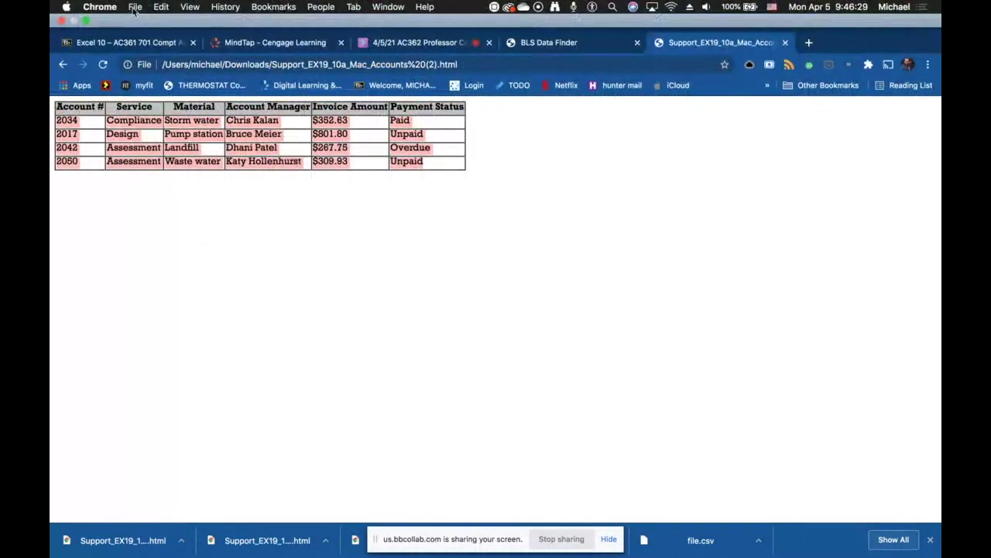
left_click(134, 7)
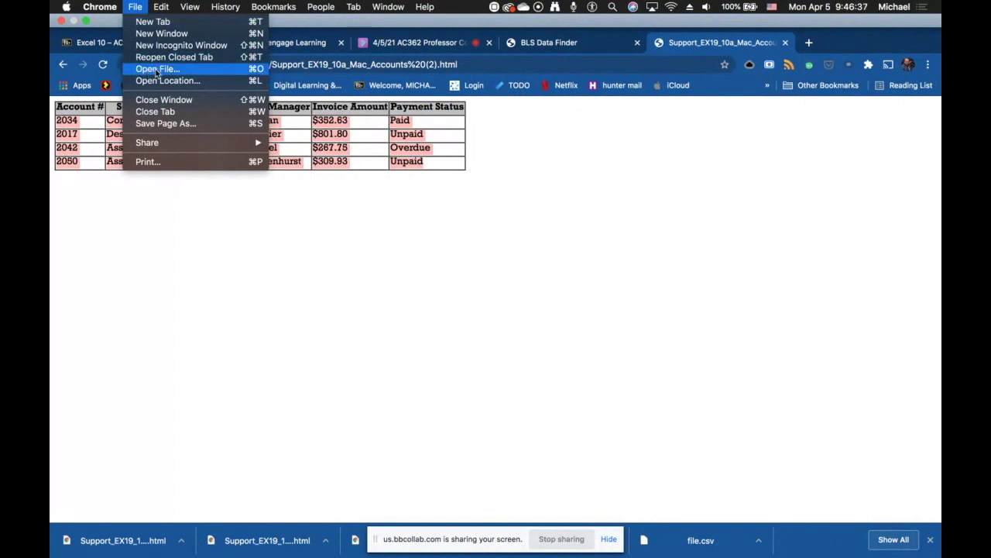
left_click(155, 69)
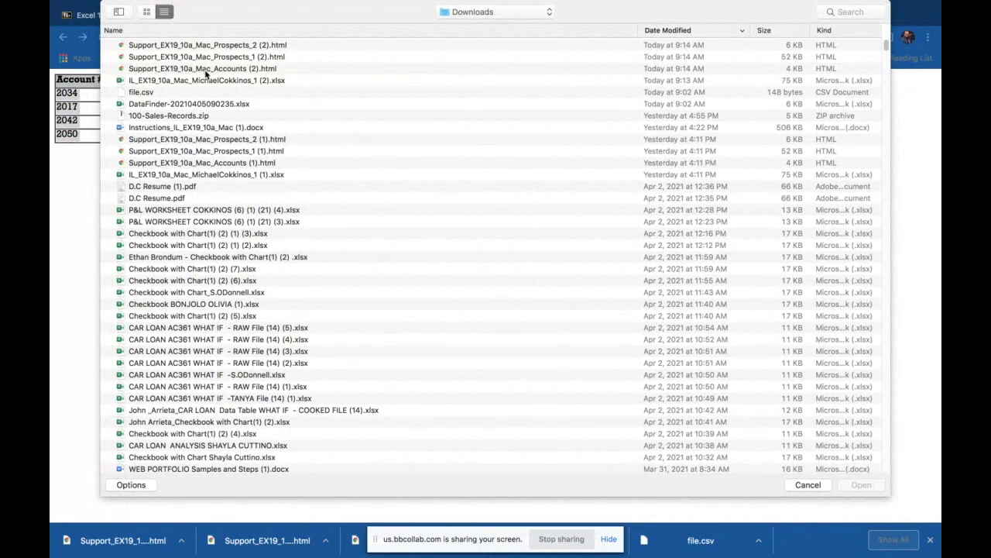
left_click(814, 485)
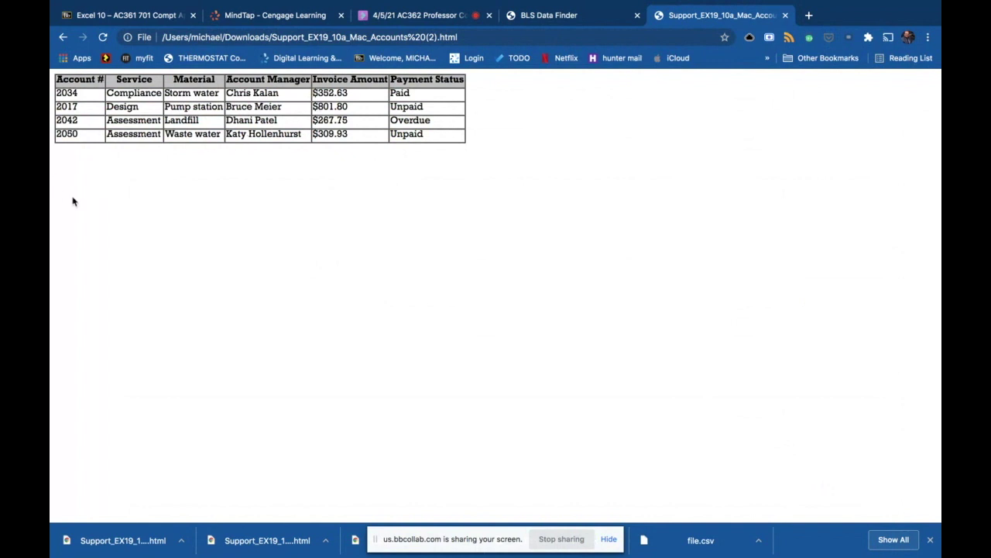
Select the four data rows of the accounts table, without the header, and copy them
left_click_drag(57, 93, 470, 139)
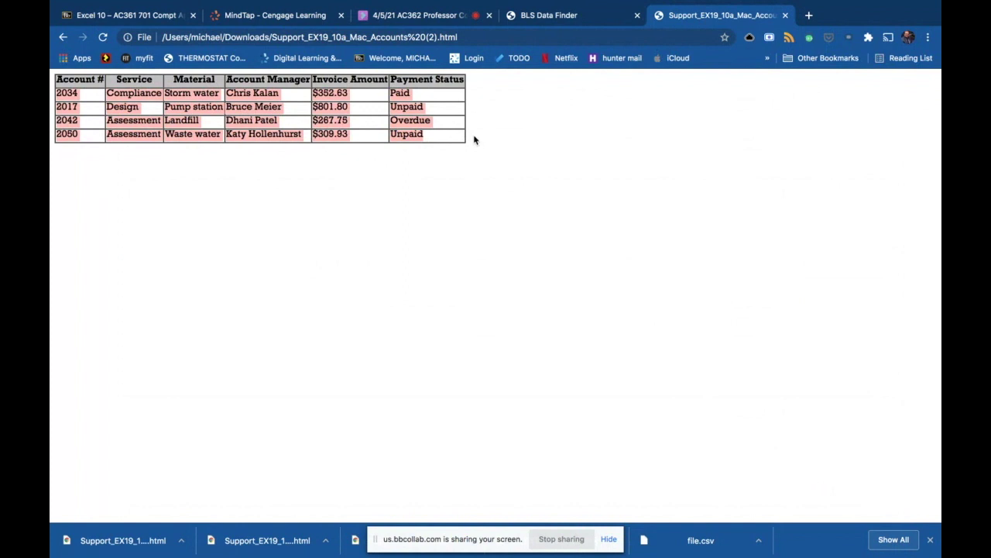
mouse_move(226, 5)
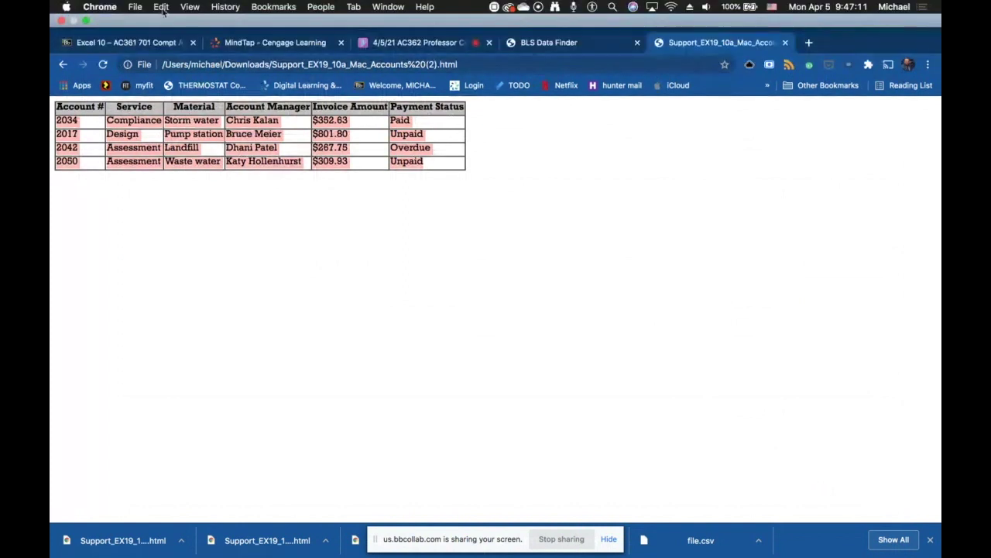
left_click(161, 7)
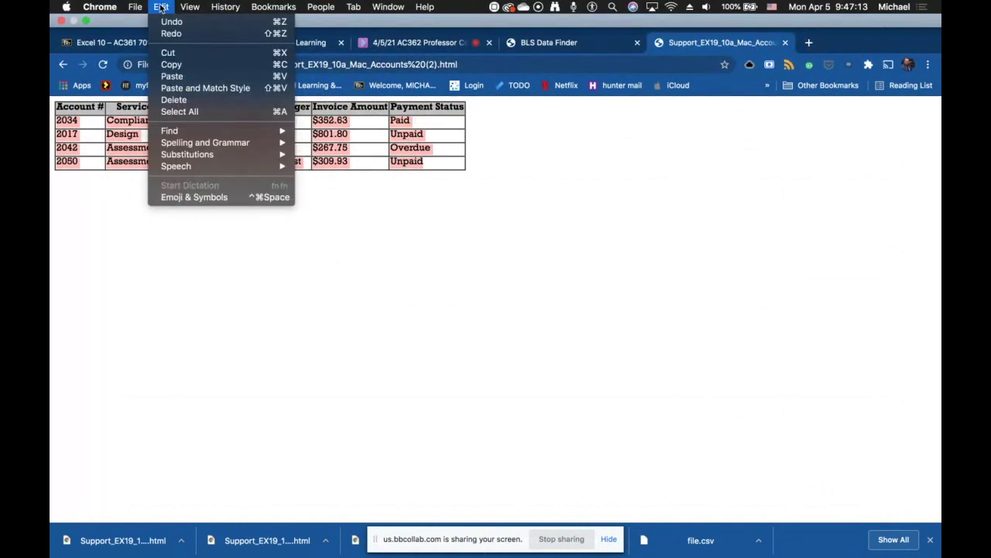
left_click(171, 66)
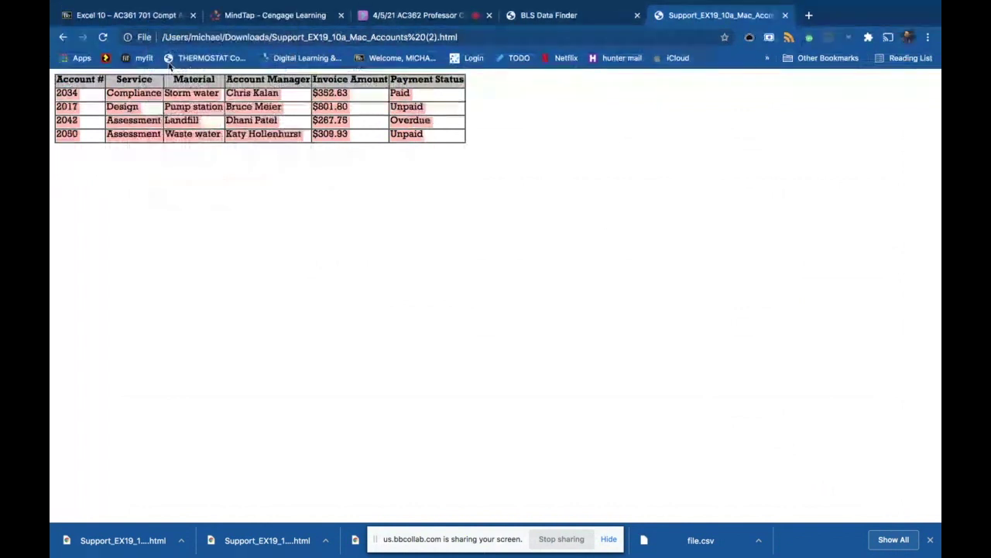
Cycle through the open applications with Cmd+Tab, landing back on Google Chrome
mouse_move(309, 552)
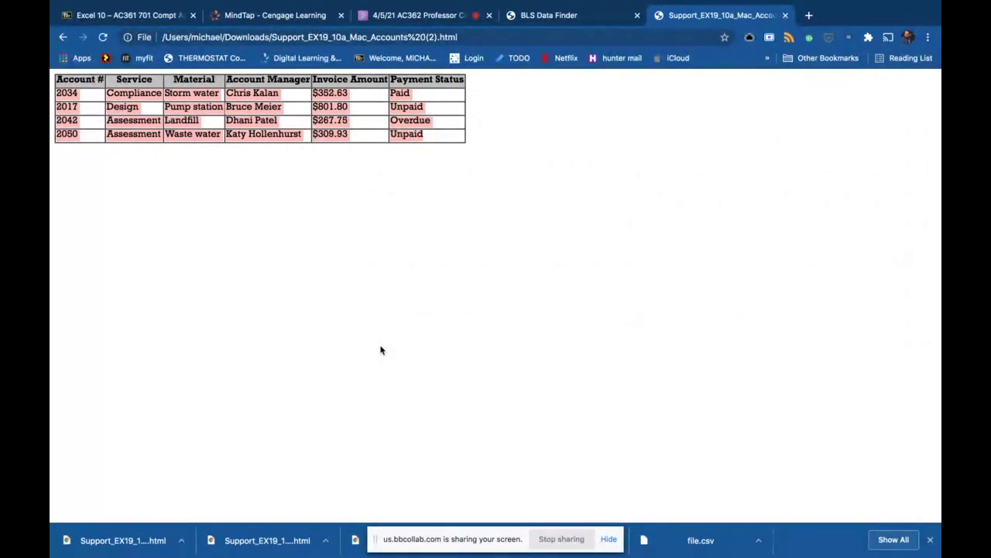
key("super+Tab")
key("super+Tab")
key("super+Tab")
key("super+Tab")
key("super+Tab")
key("super+Tab")
key("super+Tab")
key("super+Tab")
key("super+Tab")
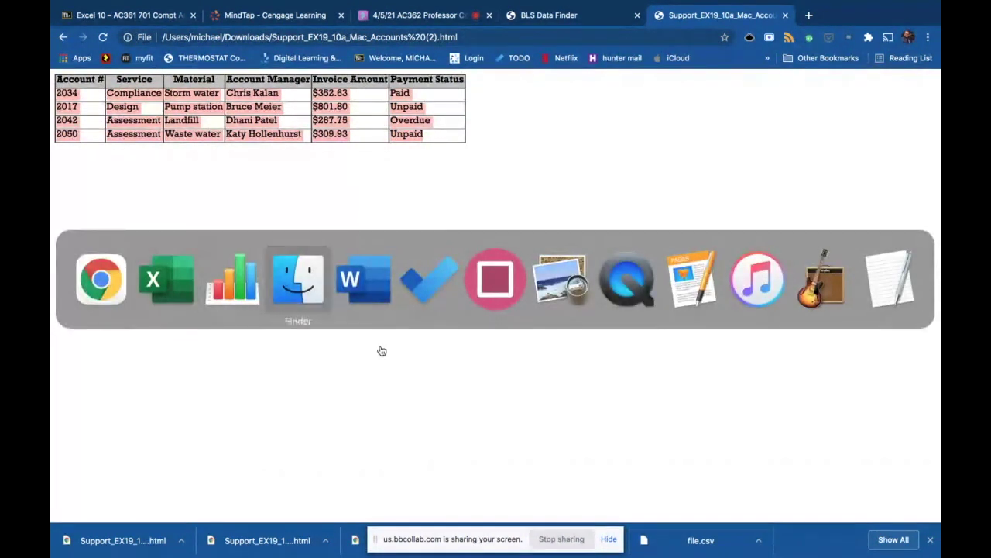
key("super+Tab")
key("super+Tab")
key("super+Tab")
key("super+Tab")
key("super+Tab")
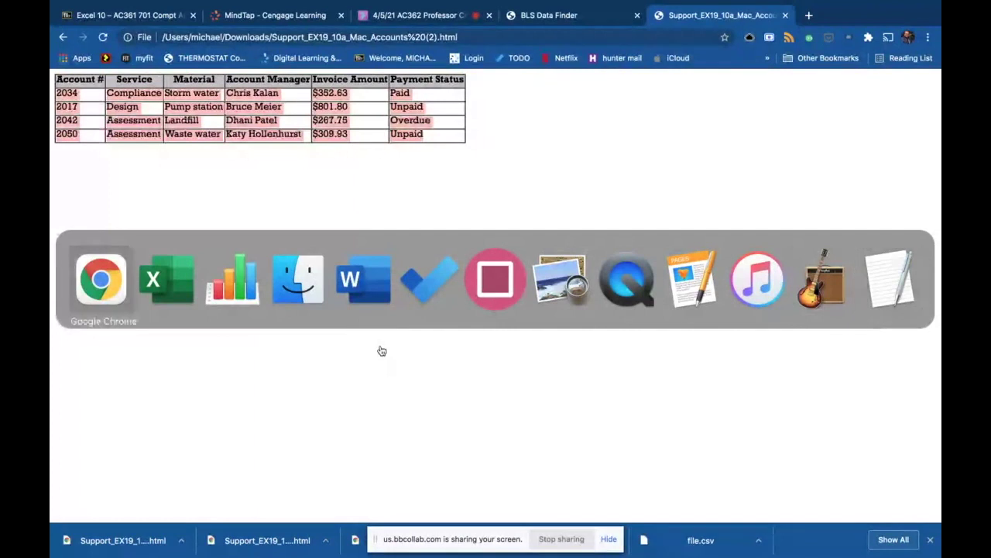
key("super+Tab")
key("super+Tab")
key("super+Tab")
key("super+Tab")
key("super+Tab")
key("super+Tab")
key("super+Tab")
key("super+Tab")
key("super+Tab")
key("super+Tab")
key("super+Tab")
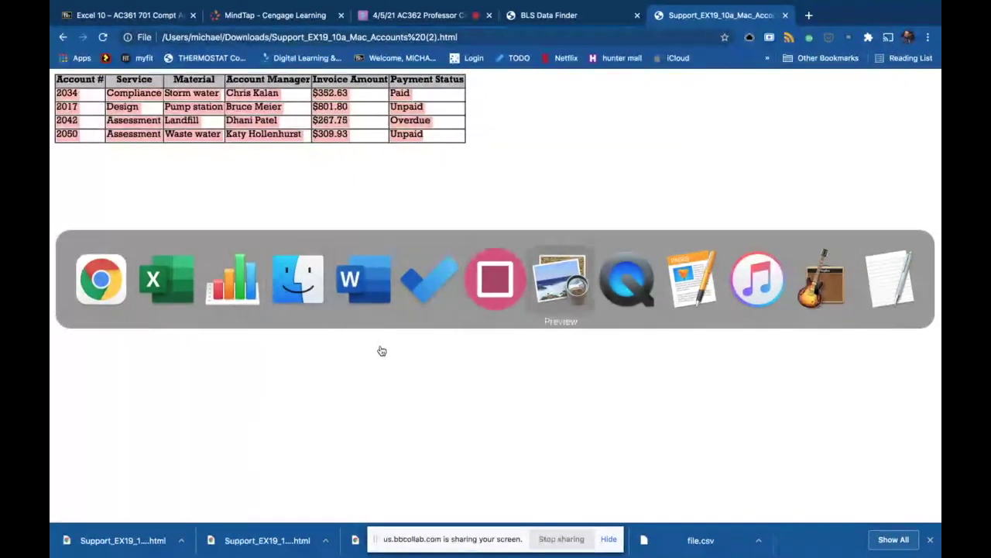
key("super+Tab")
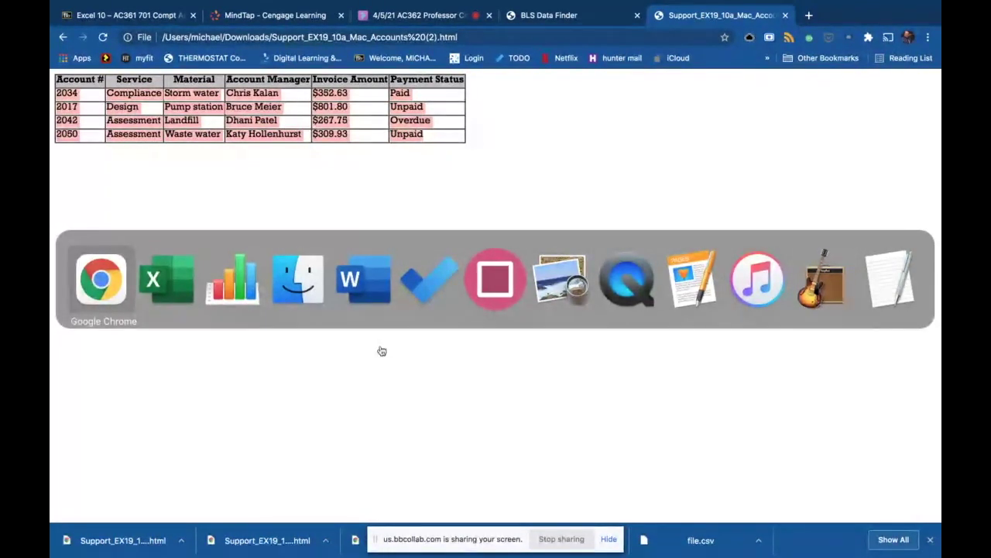
key("super+Tab")
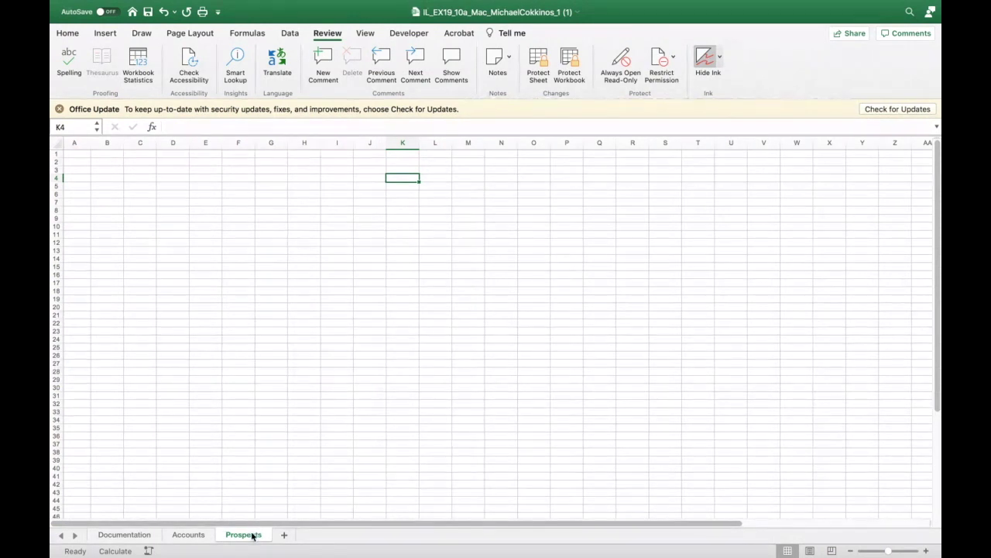
Zoom in and trial-paste the copied rows into A1 with Match Destination Formatting, then undo it
mouse_move(885, 547)
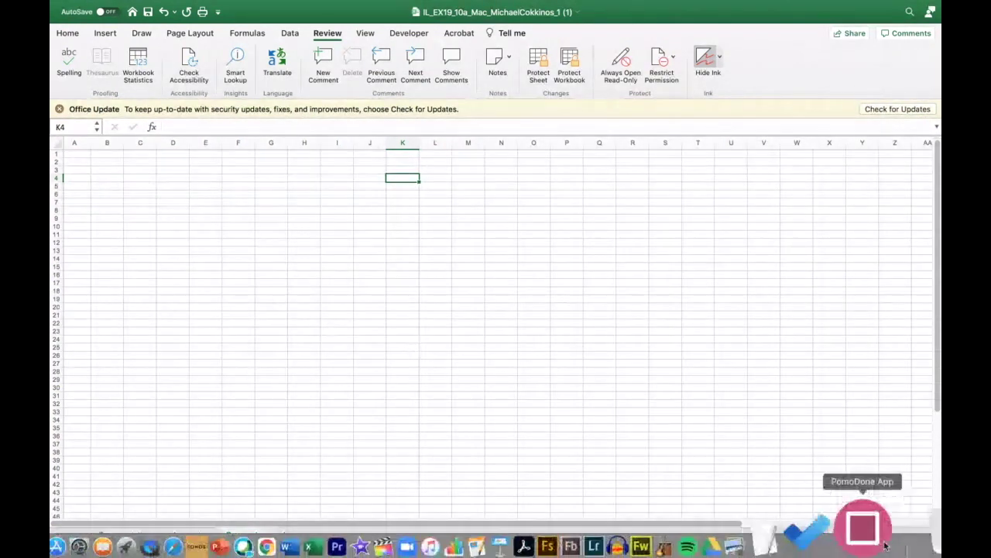
left_click_drag(887, 550, 893, 551)
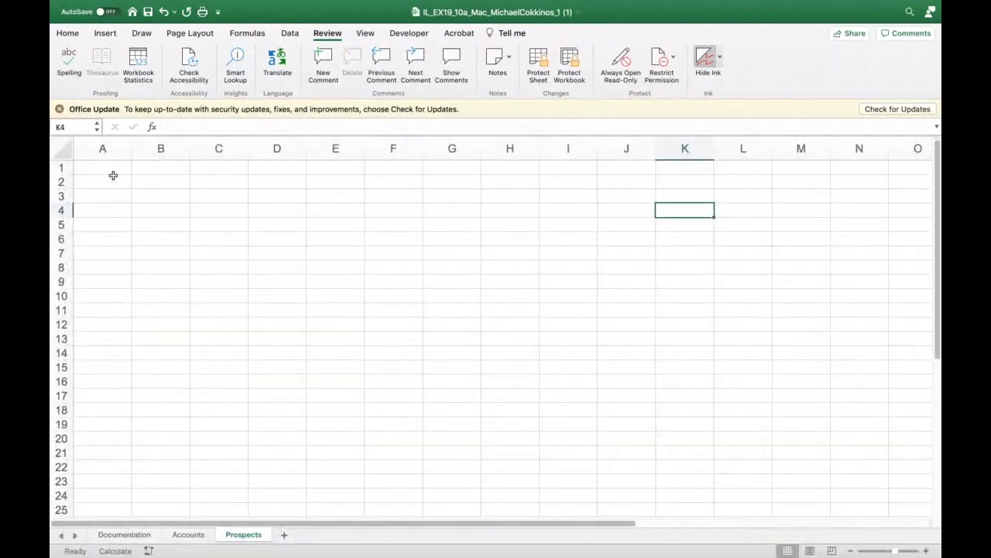
left_click(102, 168)
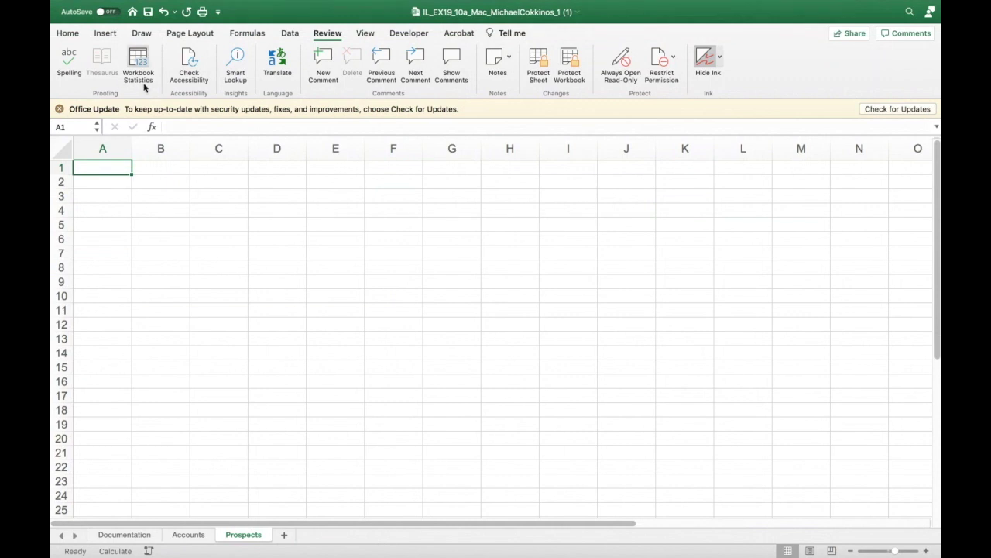
left_click(67, 34)
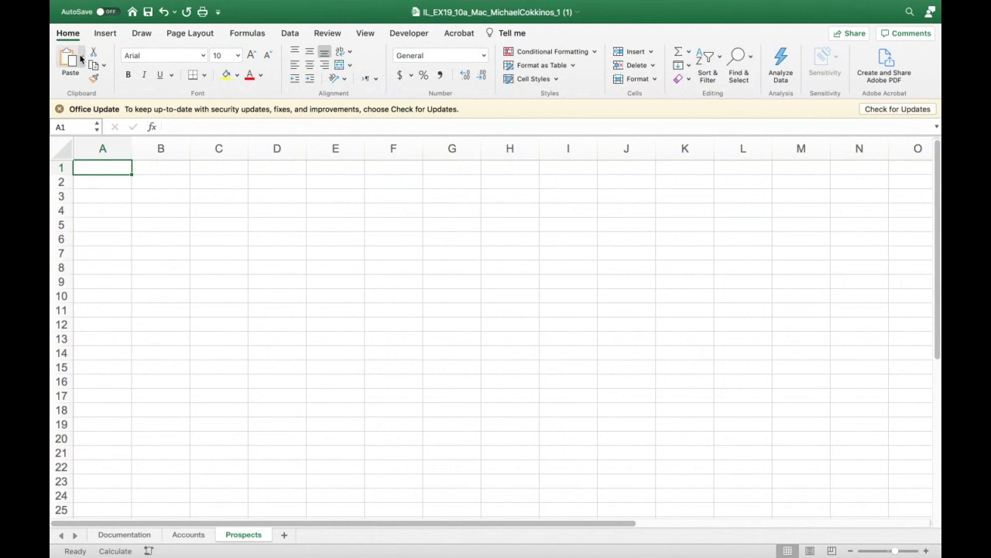
left_click(81, 59)
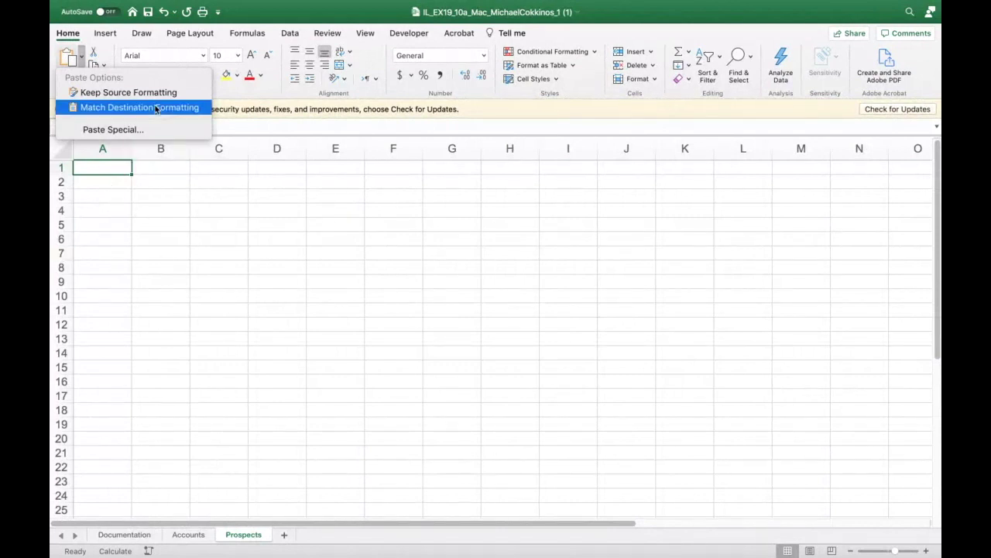
left_click(156, 109)
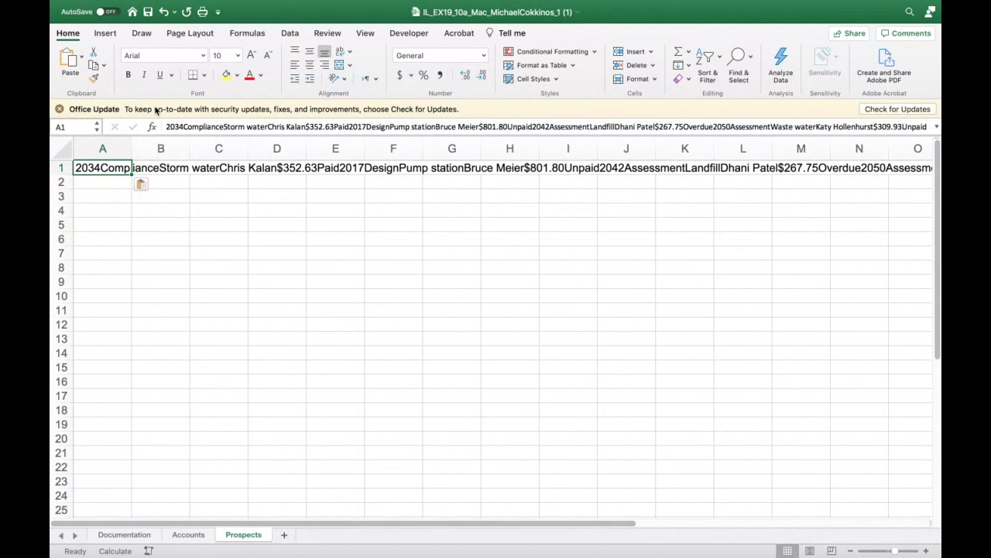
key("super+z")
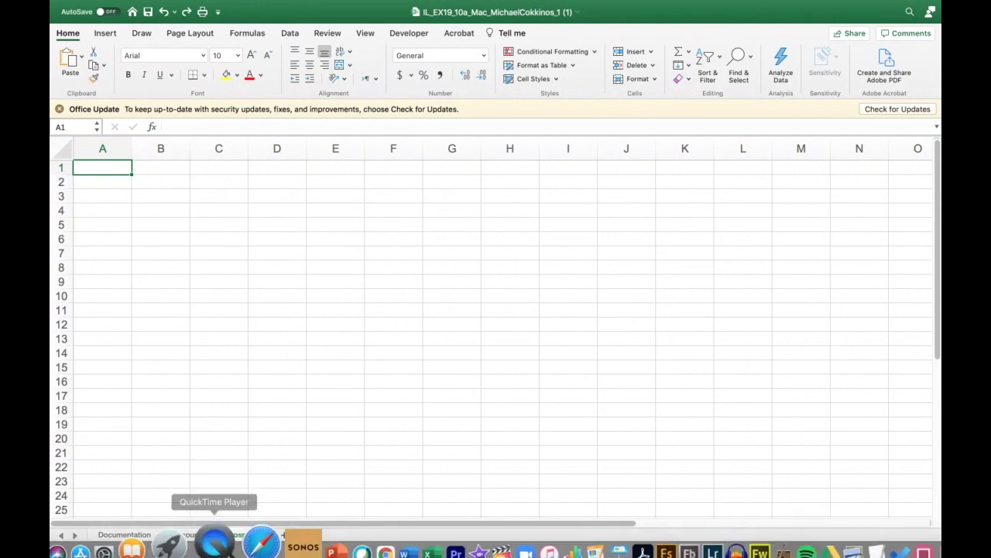
Switch to Chrome, reselect the accounts table rows, then bring the Excel workbook forward
mouse_move(214, 542)
left_click(341, 534)
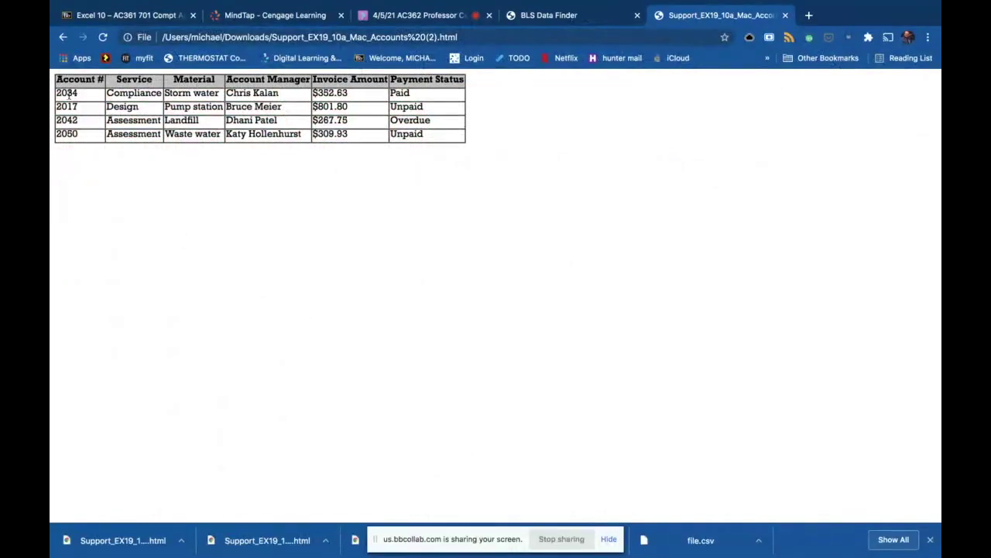
left_click_drag(56, 92, 455, 143)
key("super+c")
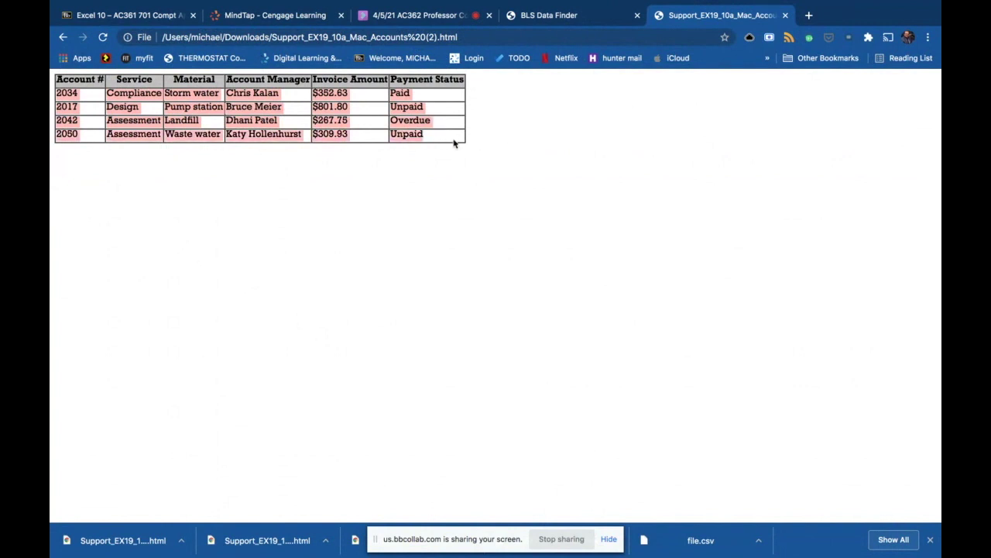
mouse_move(334, 535)
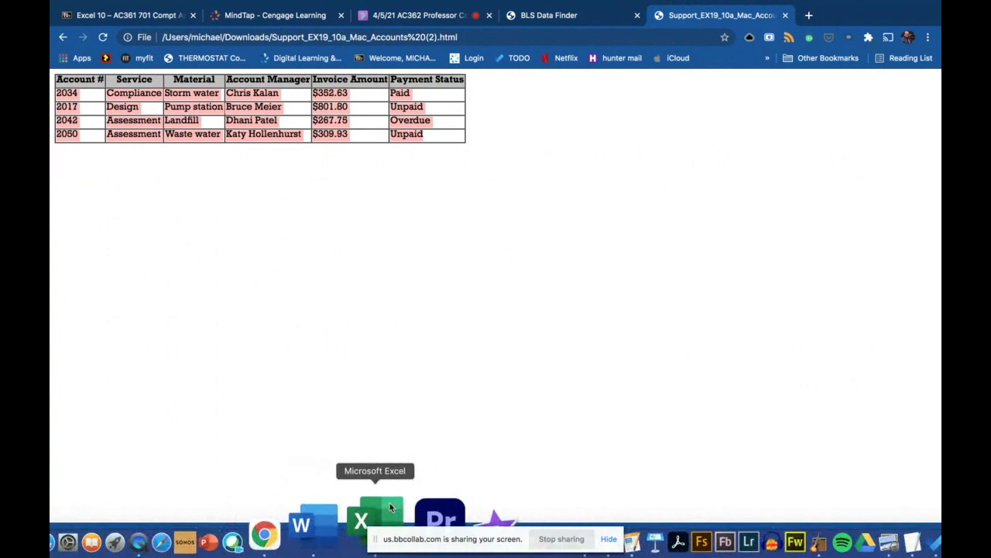
left_click(389, 502)
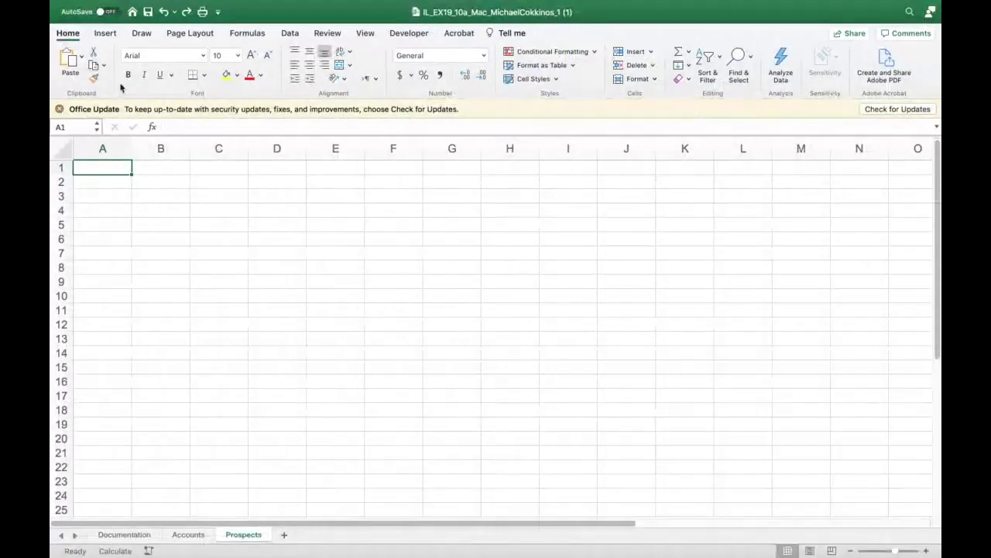
Paste the four account rows into A1:F4 and set Paste Options to Match Destination Formatting
left_click(150, 6)
left_click(160, 82)
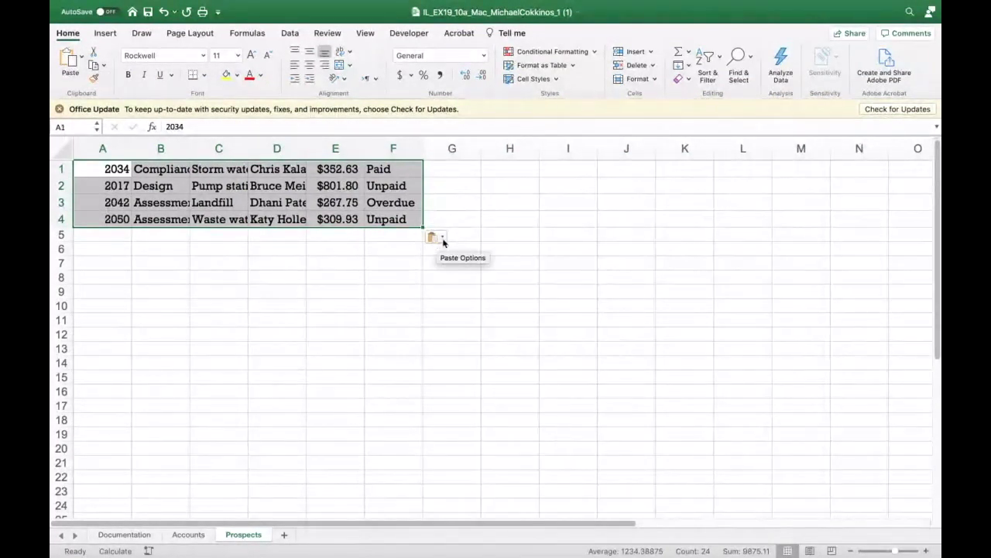
left_click(442, 239)
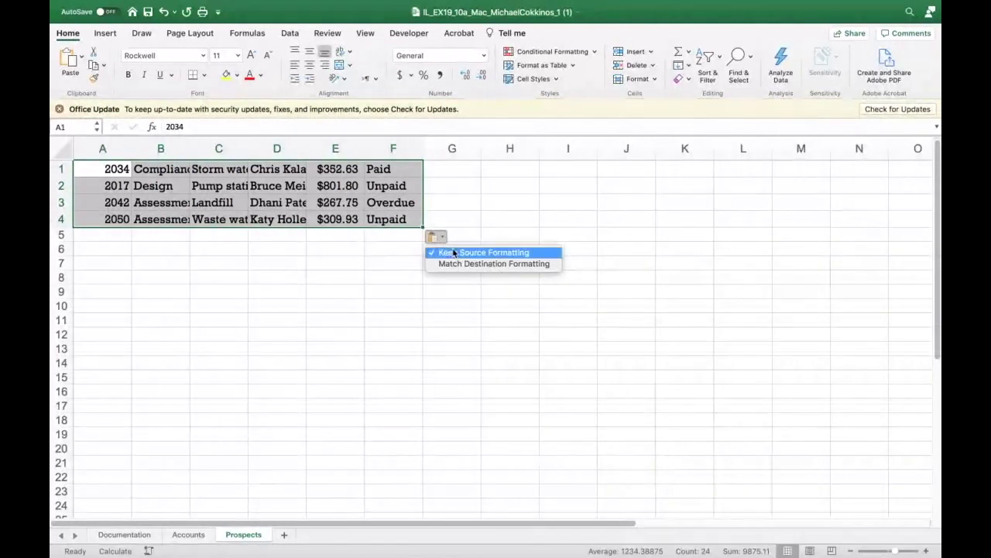
left_click(493, 265)
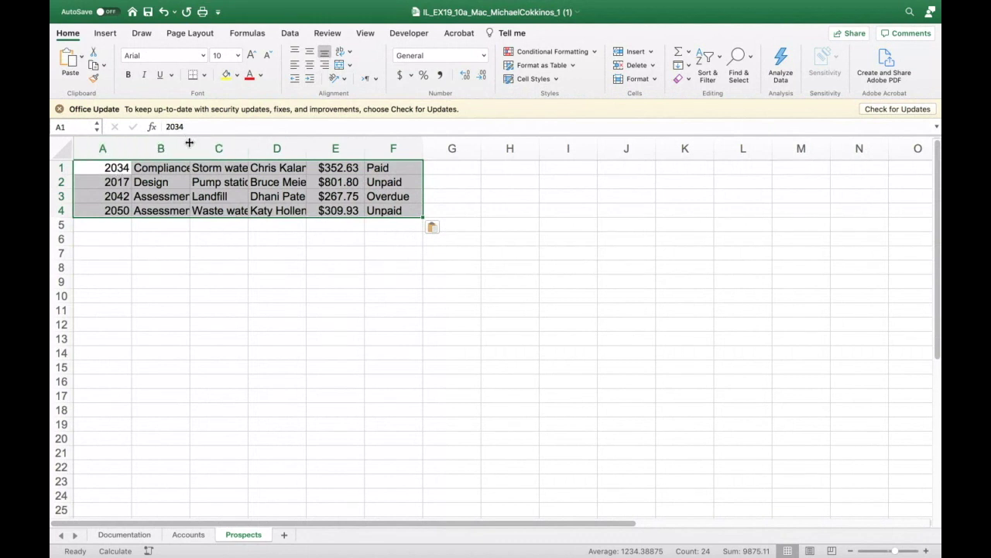
Widen columns B through F to fit the service names, managers, amounts and statuses
left_click_drag(189, 143, 201, 144)
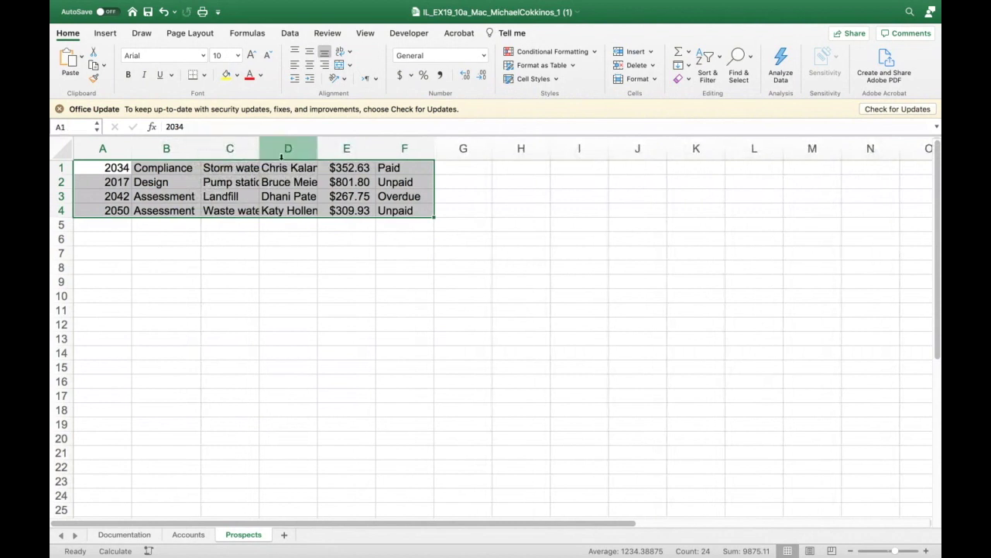
left_click_drag(261, 148, 276, 148)
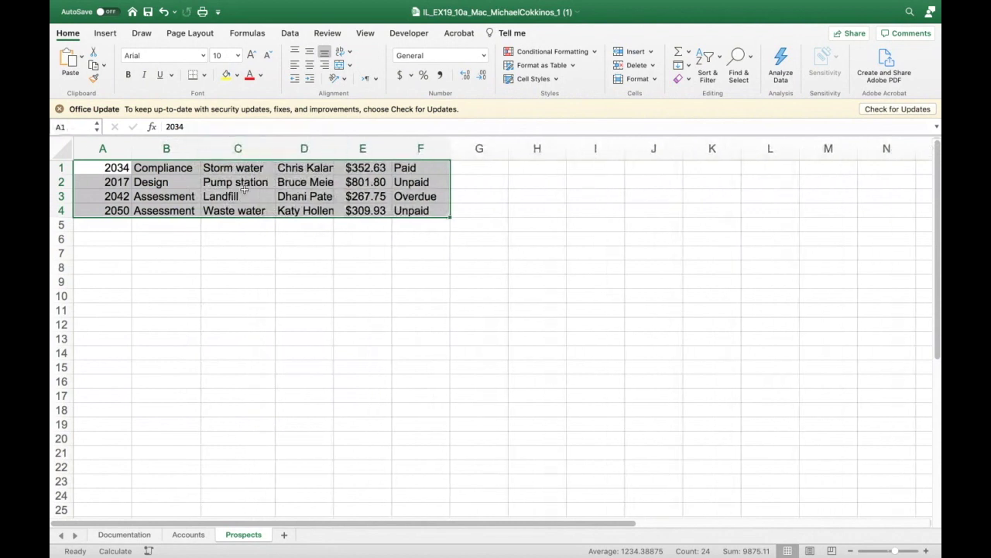
double_click(333, 147)
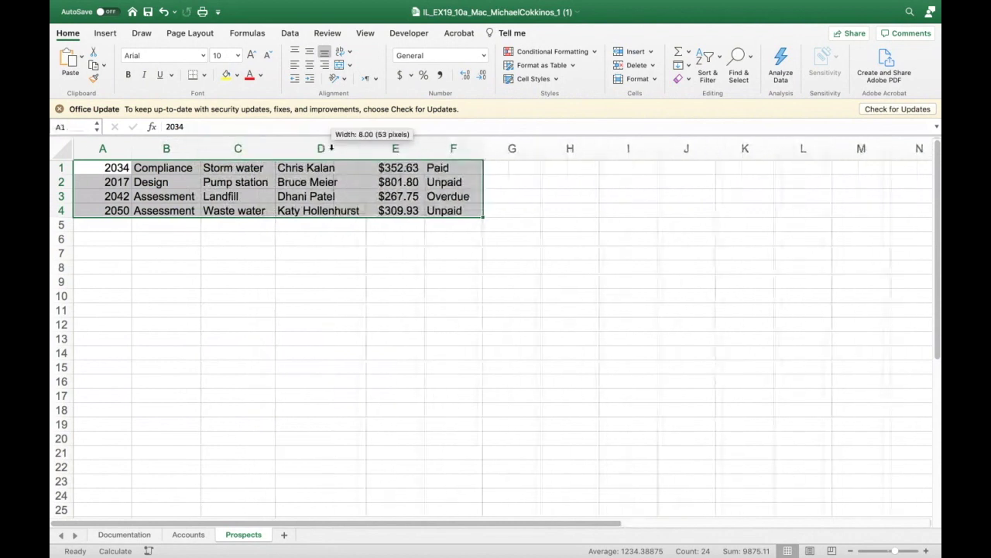
double_click(424, 147)
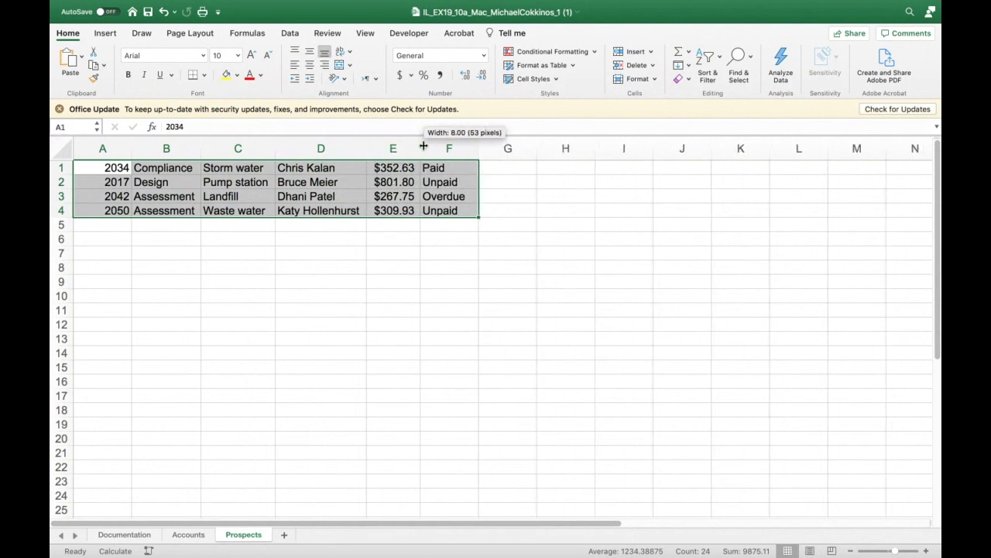
double_click(478, 147)
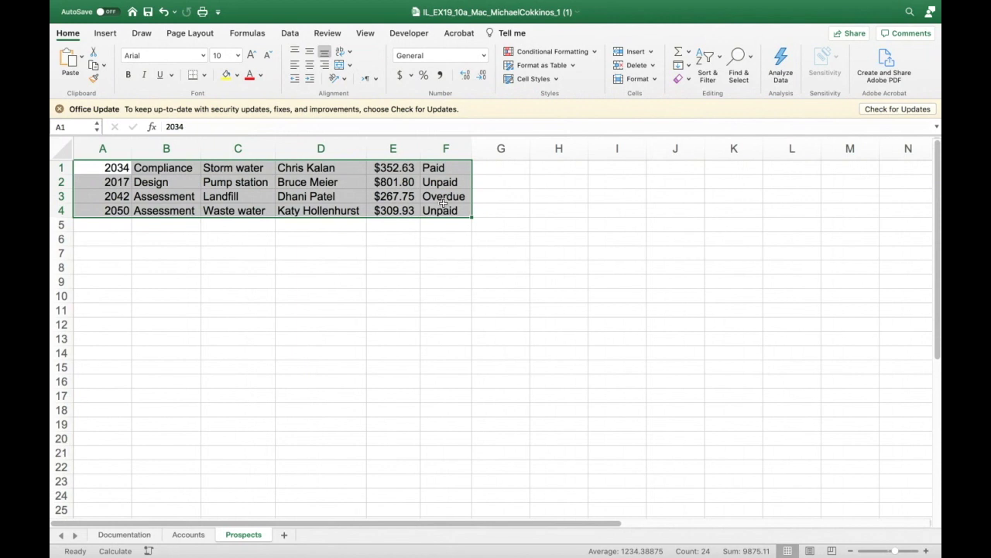
Paste the copied rows again starting at A7, then glance at the Accounts sheet
left_click(443, 206)
left_click(113, 172)
left_click(102, 259)
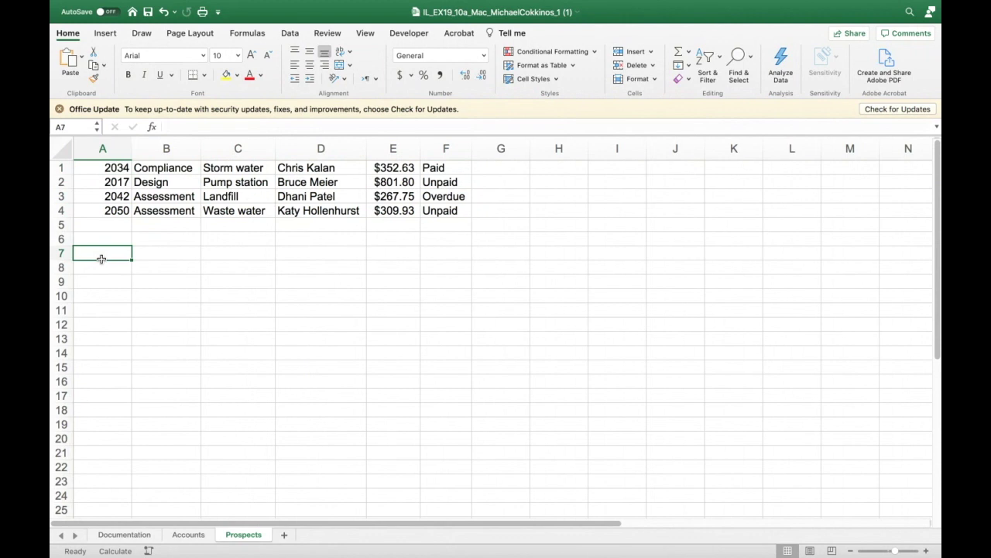
key("super+v")
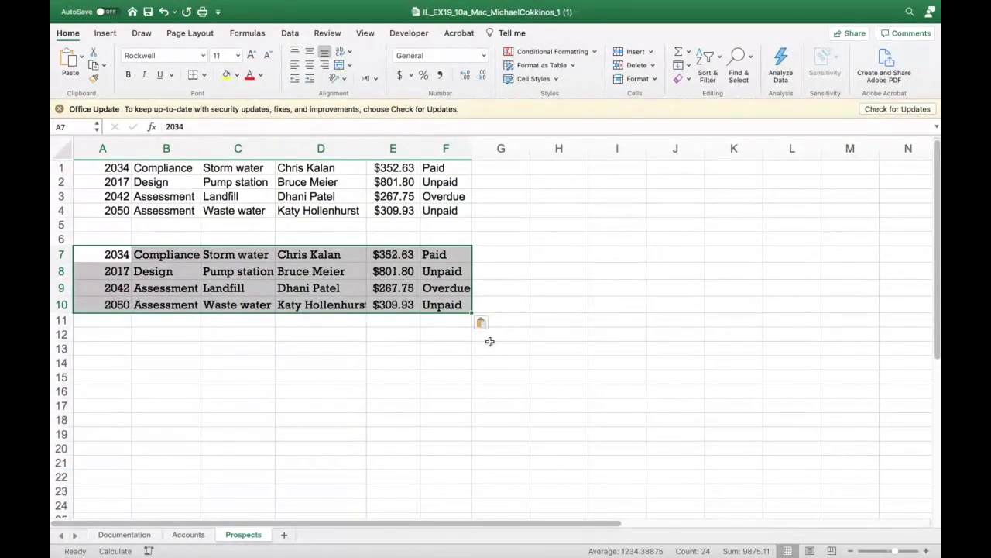
left_click(188, 535)
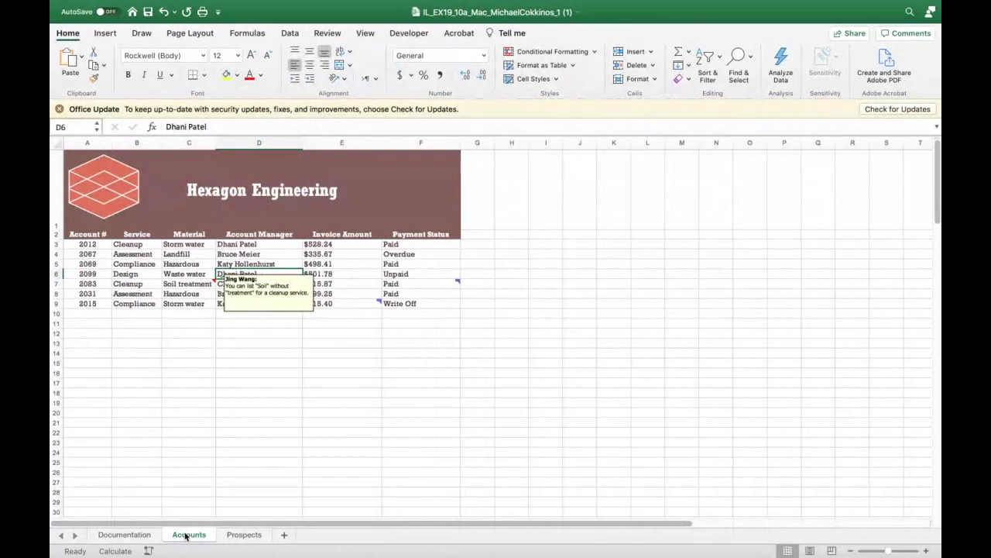
left_click(237, 535)
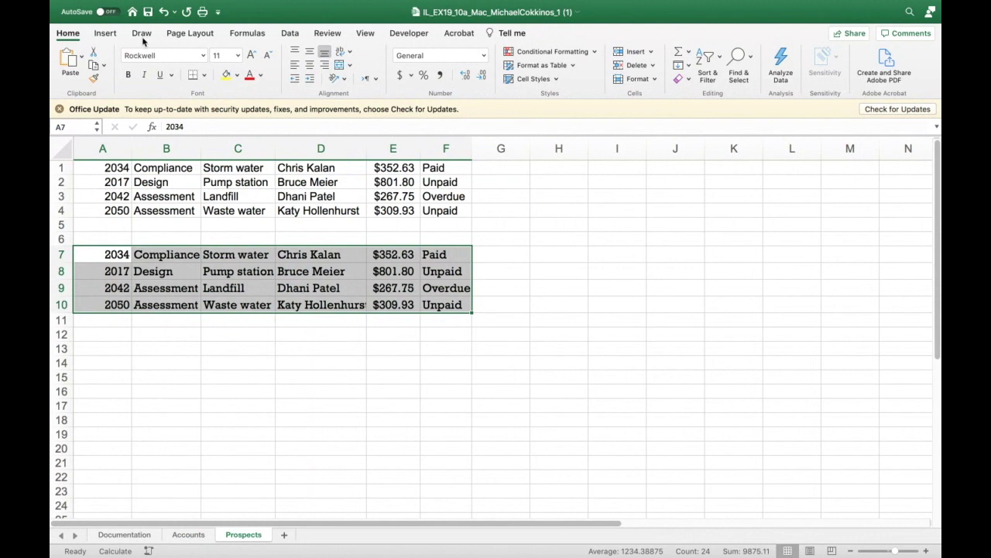
Undo six times, removing both pastes and the column width changes
left_click(164, 11)
left_click(163, 12)
left_click(164, 11)
left_click(163, 12)
left_click(164, 12)
left_click(163, 11)
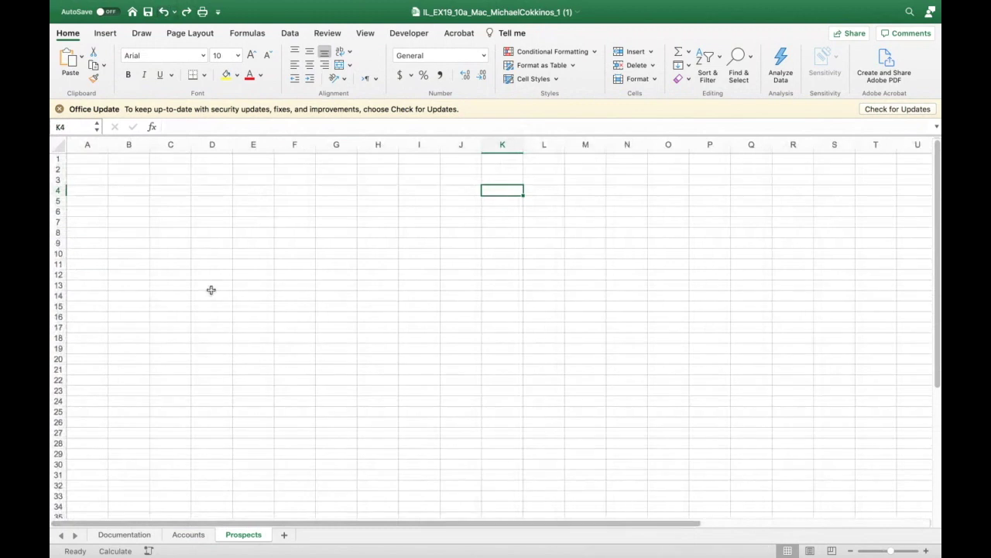
Paste accounts 2034, 2017, 2042 and 2050 at A10 of the Accounts sheet, matching the table's formatting
left_click(188, 534)
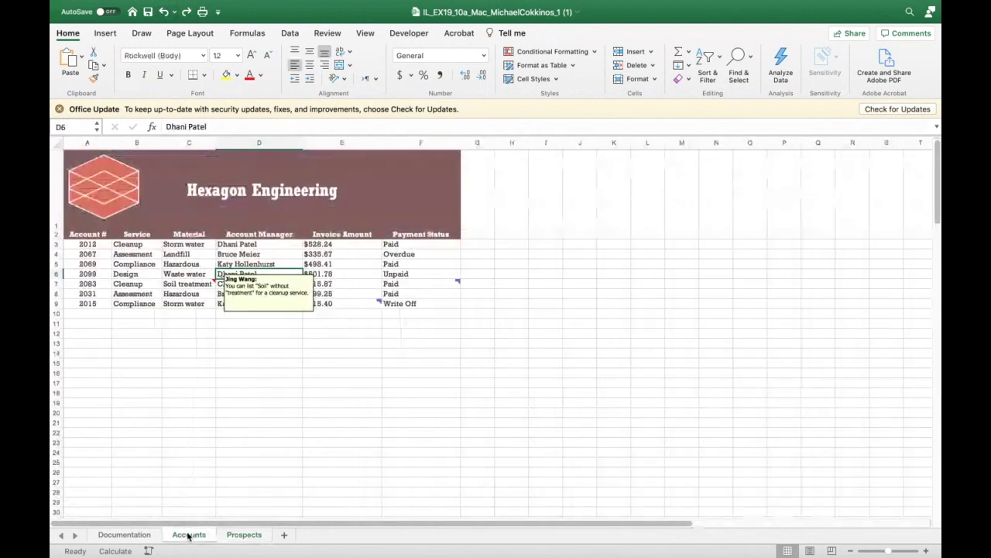
left_click(409, 410)
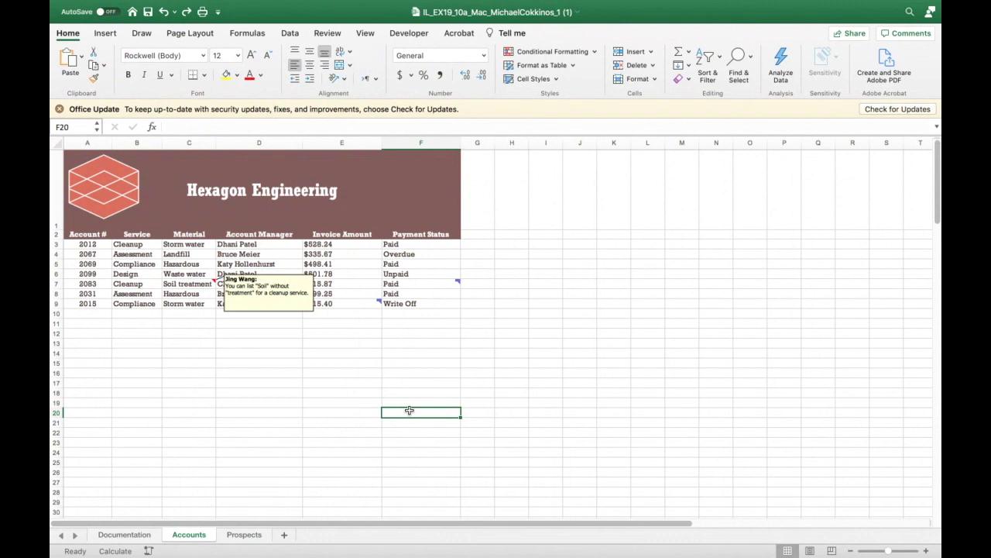
left_click(89, 313)
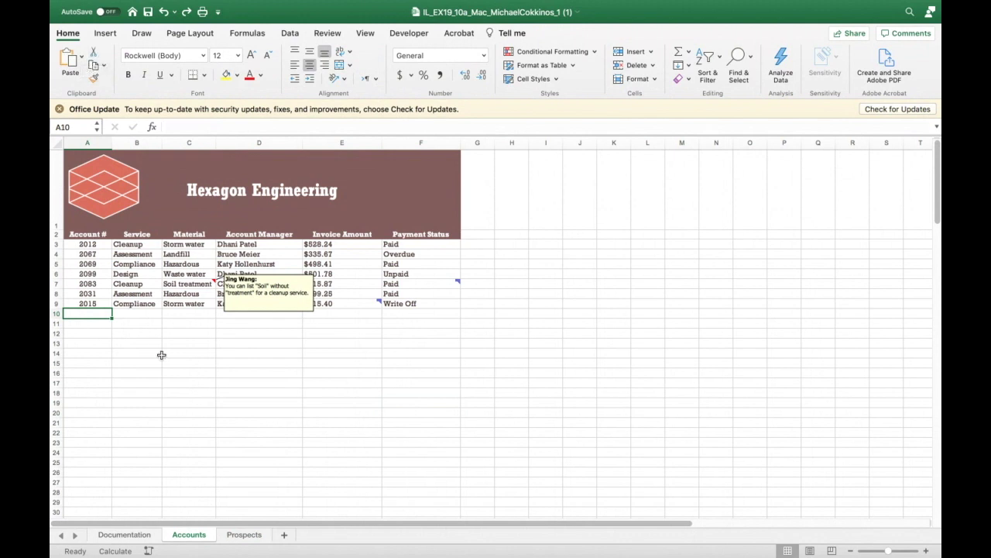
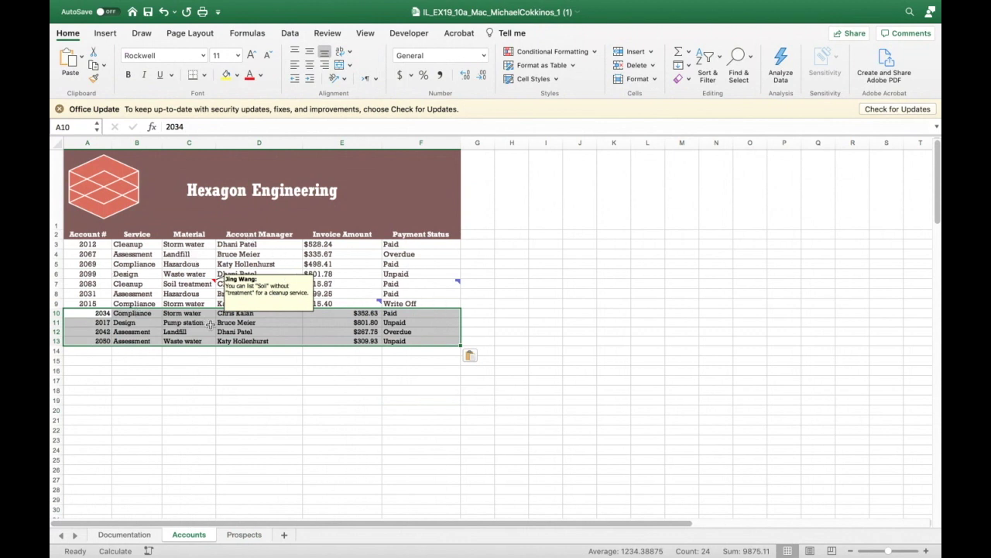
left_click(481, 357)
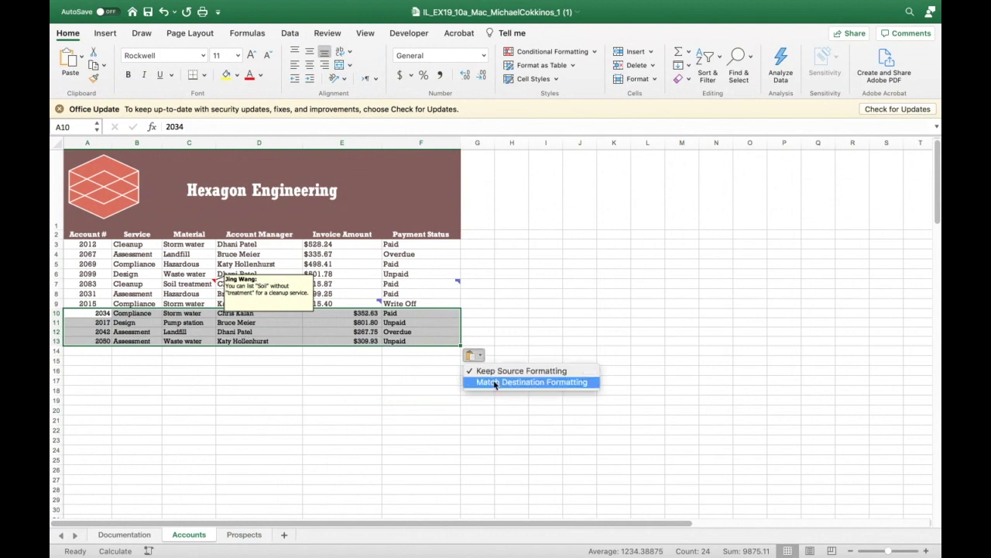
left_click(495, 383)
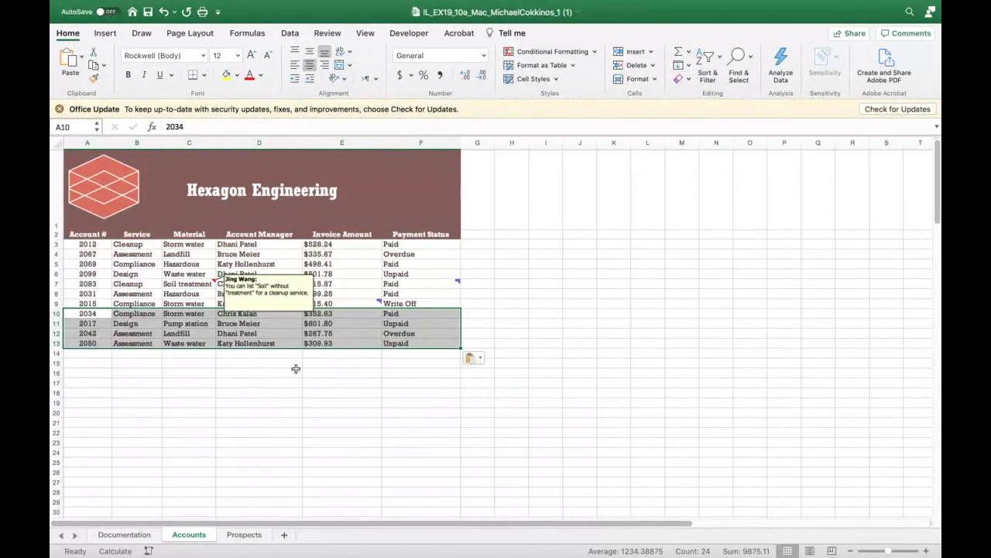
left_click(203, 283)
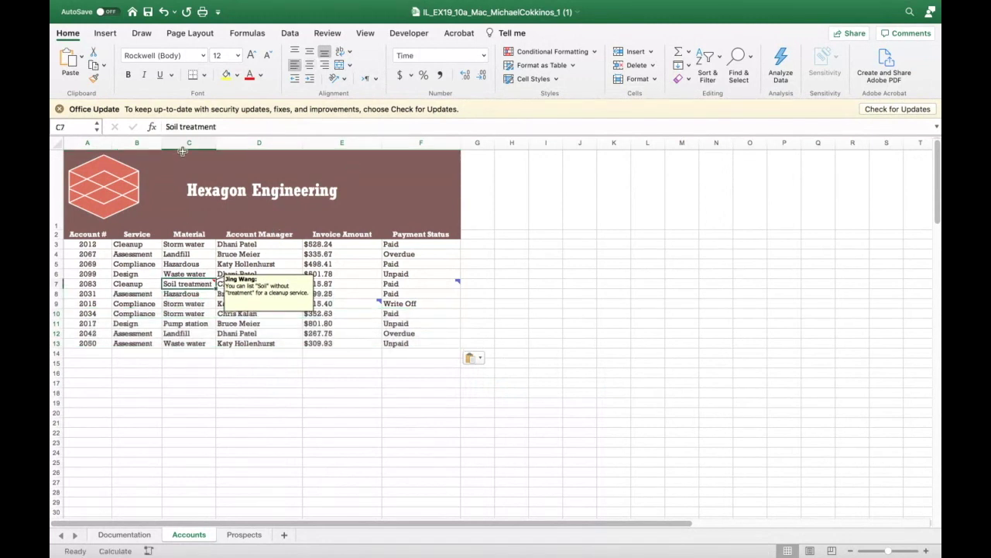
Change account 2083's Material in C7 from 'Soil treatment' to 'Soil'
left_click(226, 126)
key("BackSpace")
key("BackSpace")
key("BackSpace")
key("BackSpace")
key("BackSpace")
key("BackSpace")
key("BackSpace")
key("BackSpace")
key("BackSpace")
key("BackSpace")
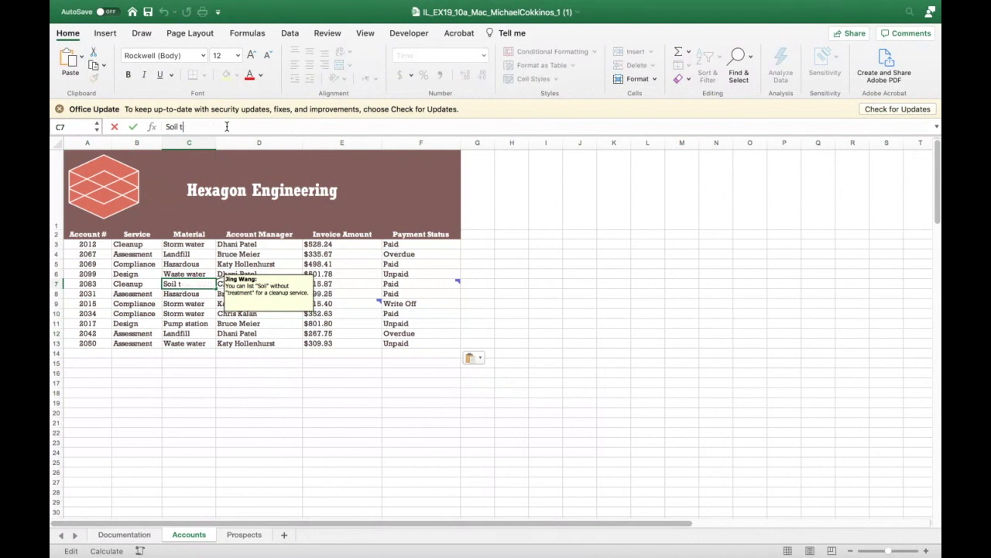
key("Return")
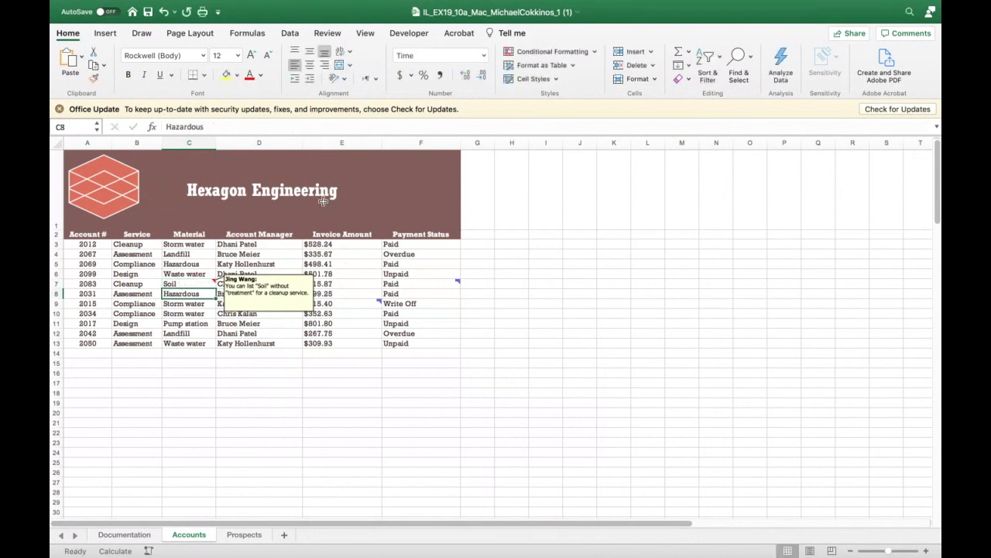
Delete the comment attached to cell C7 from the Review tab
left_click(179, 283)
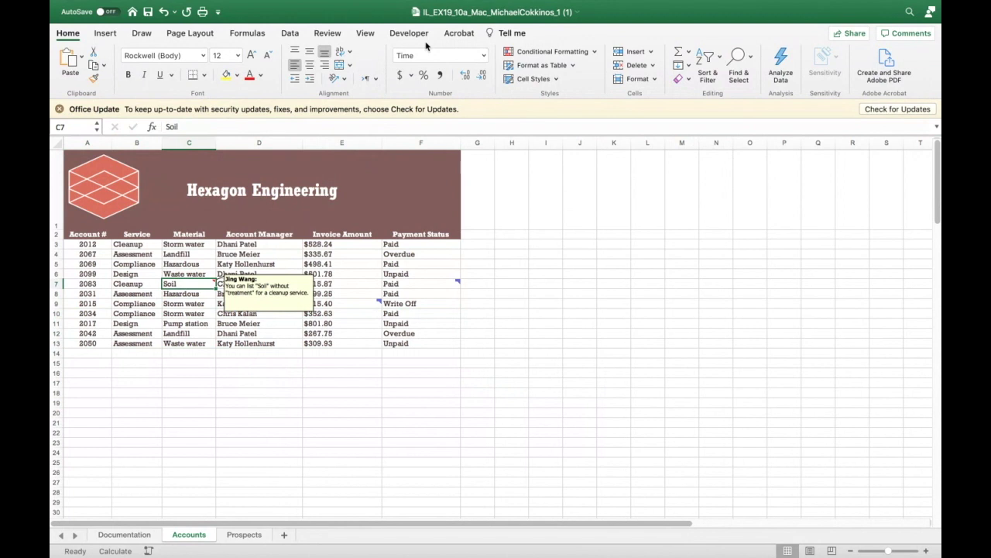
left_click(336, 35)
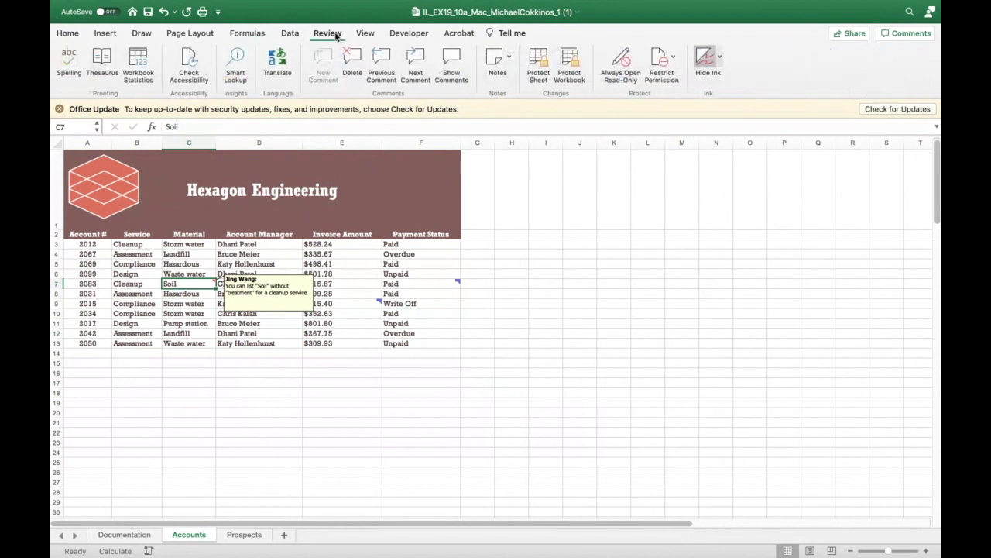
left_click(352, 61)
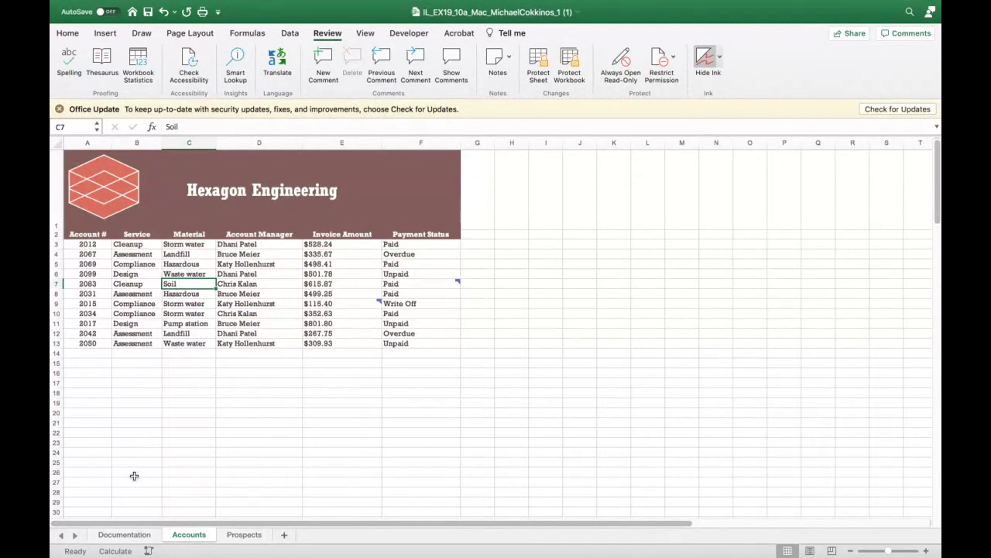
In Chrome, open the Support_EX19_10a_Mac_Prospects HTML file from Downloads
mouse_move(188, 555)
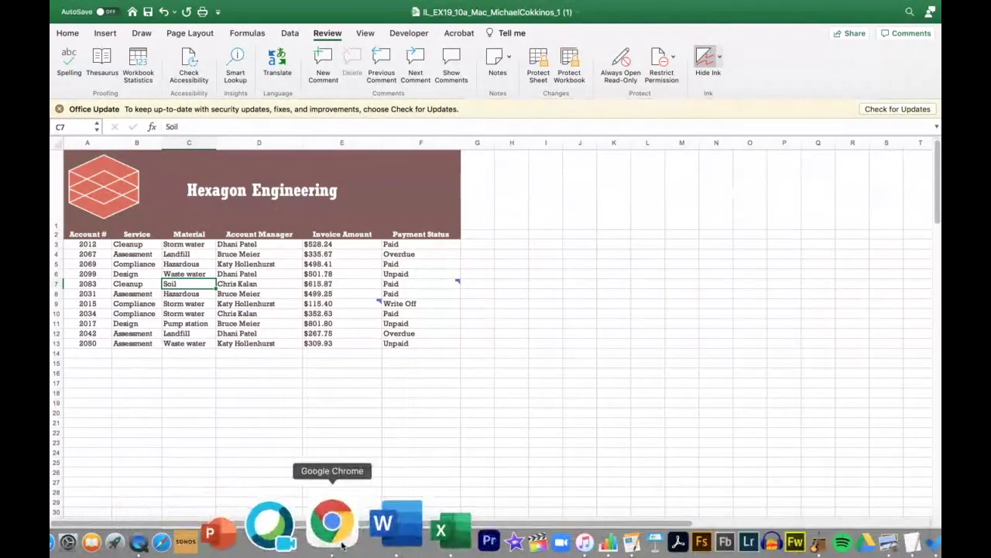
left_click(328, 535)
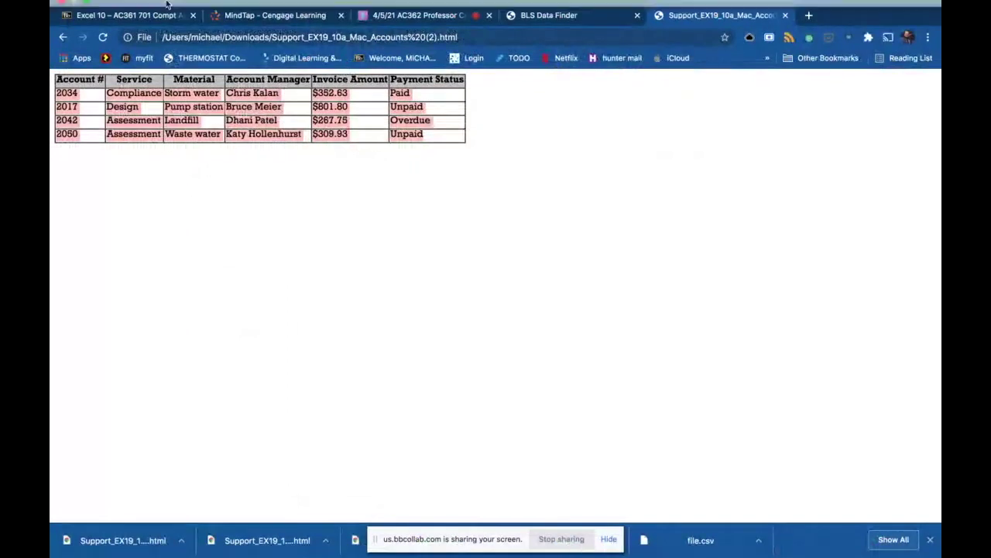
mouse_move(167, 4)
left_click(135, 6)
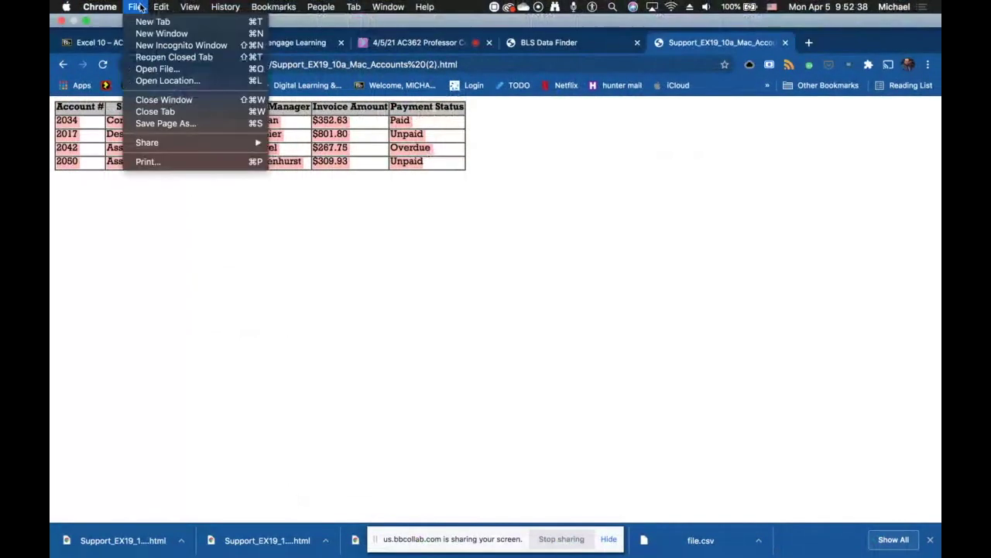
left_click(141, 70)
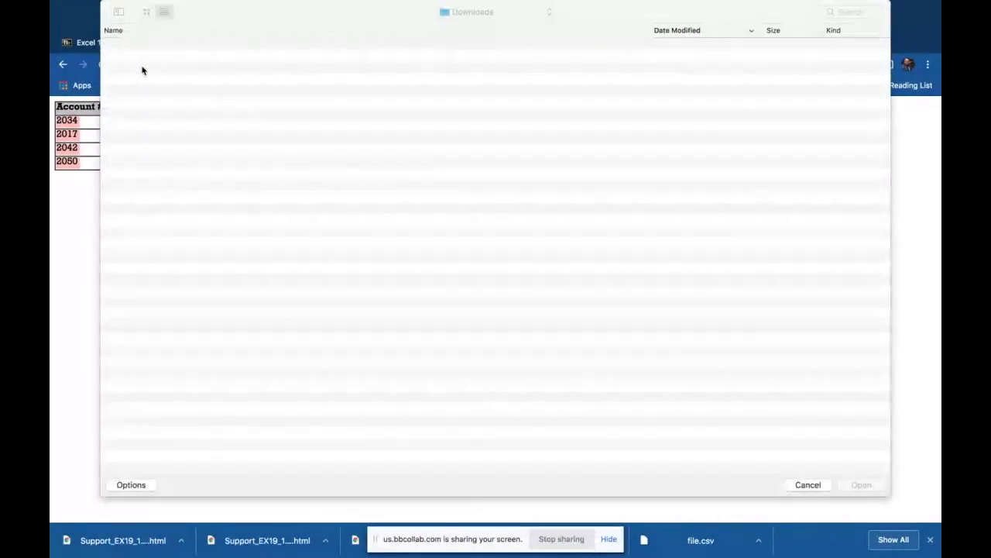
double_click(182, 68)
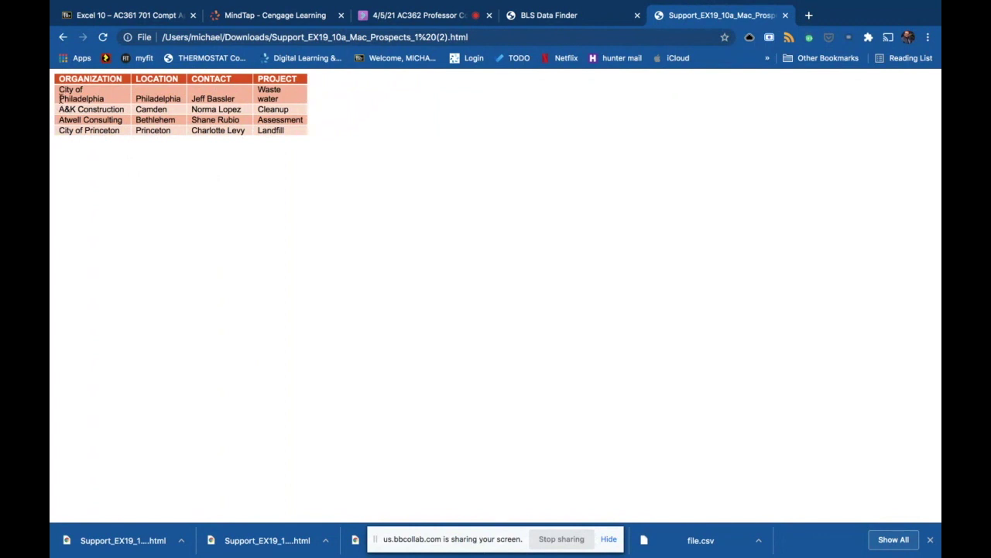
Copy the prospects organizations table and return to the Excel workbook
left_click_drag(58, 75, 305, 132)
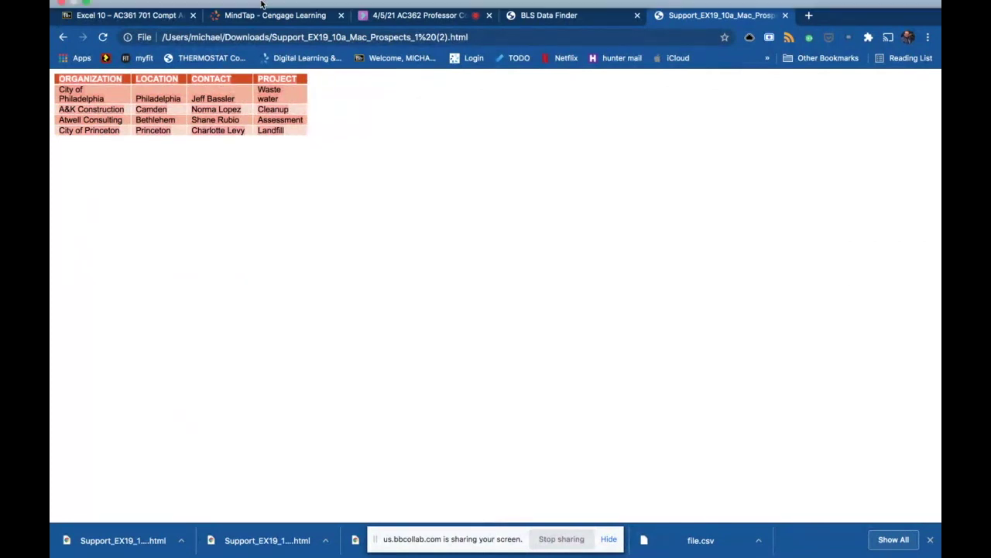
left_click(161, 6)
left_click(169, 65)
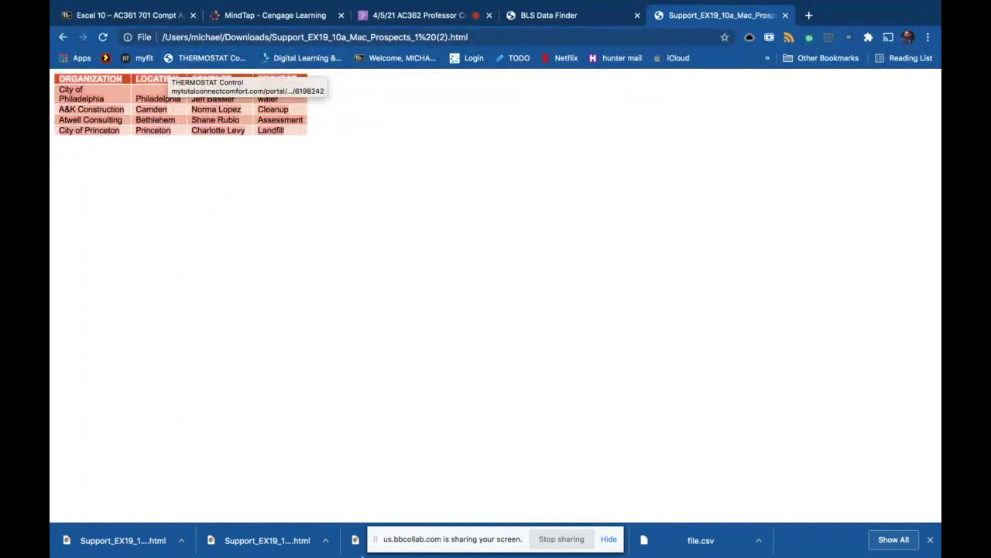
mouse_move(349, 527)
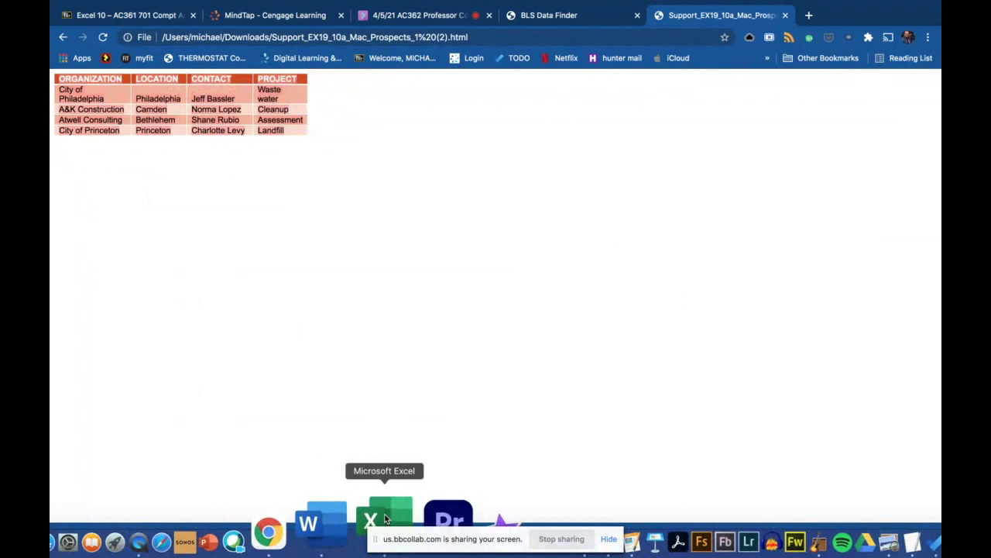
left_click(385, 518)
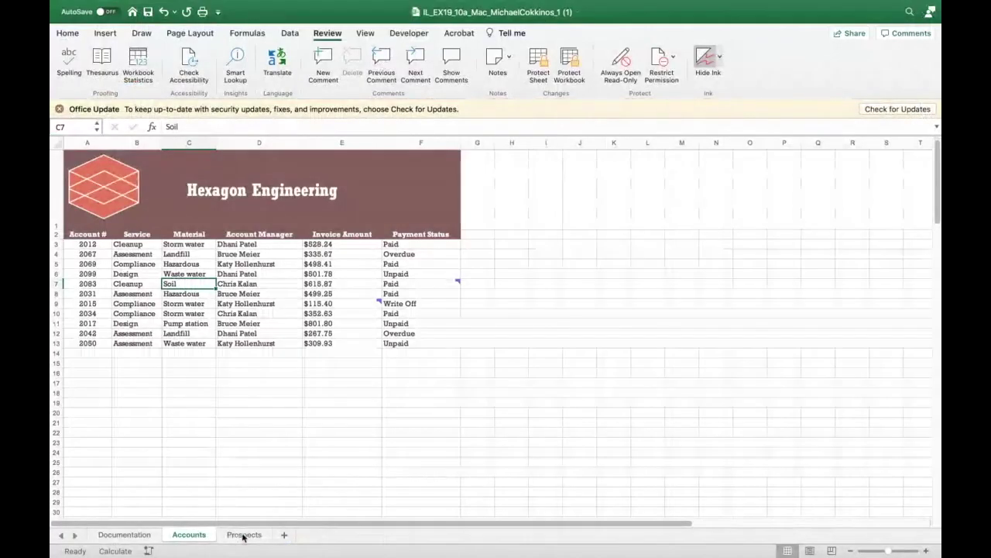
Paste the organizations table into A1 of Prospects using Match Destination Formatting, and confirm that option
left_click(241, 535)
left_click(89, 160)
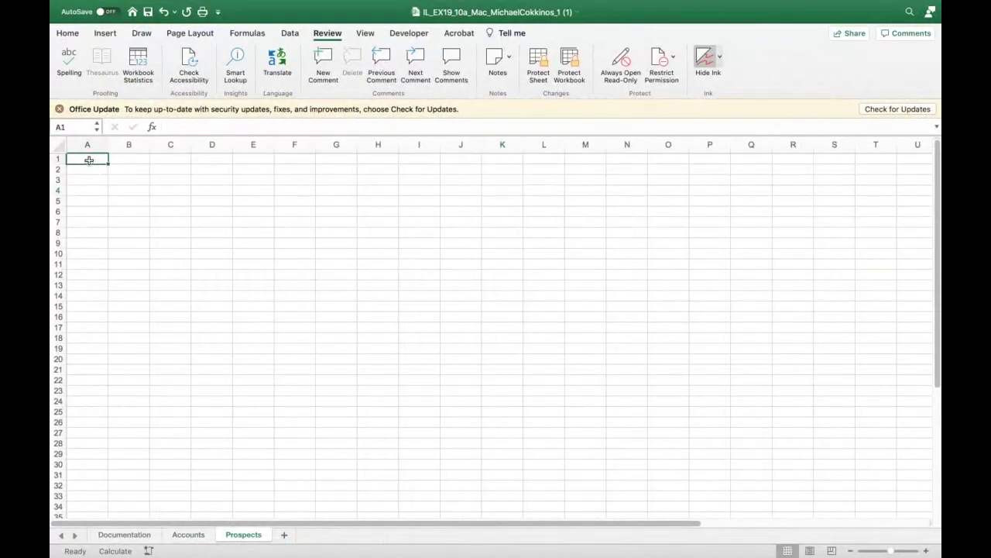
mouse_move(130, 5)
left_click(68, 33)
left_click(81, 57)
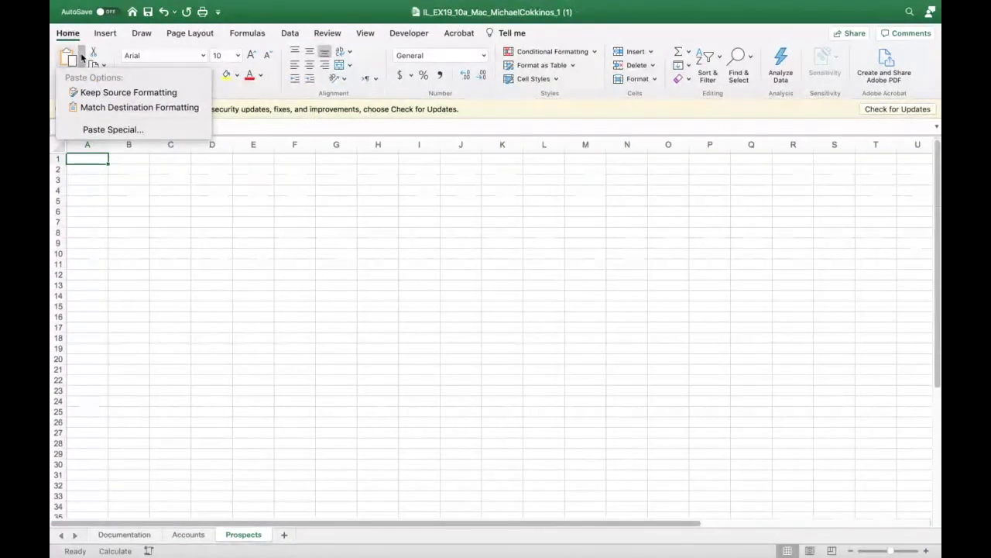
left_click(114, 108)
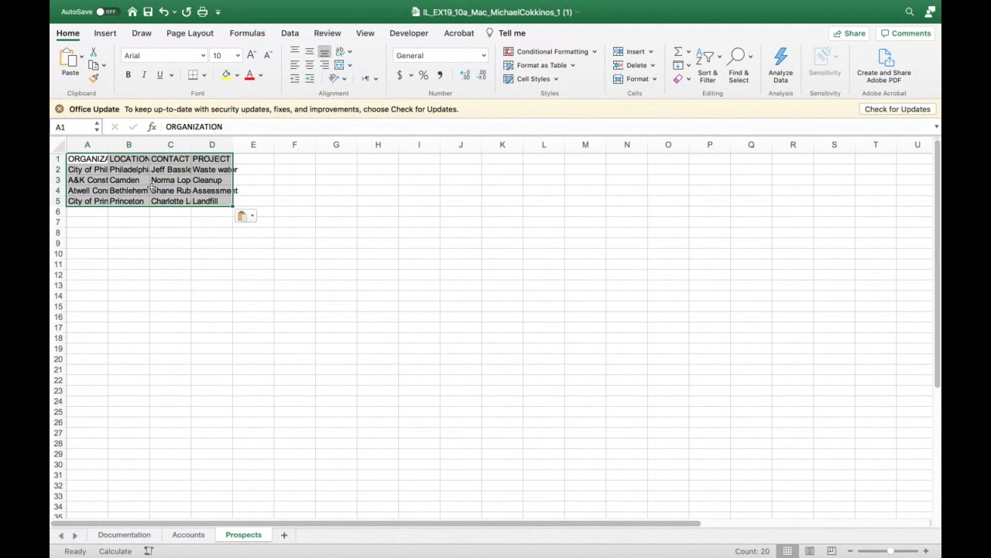
left_click(248, 217)
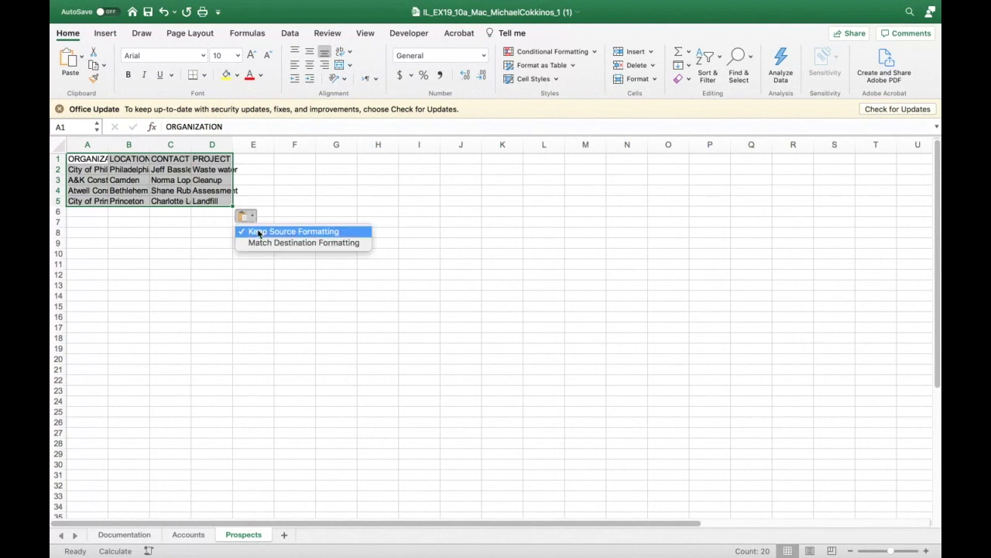
left_click(260, 243)
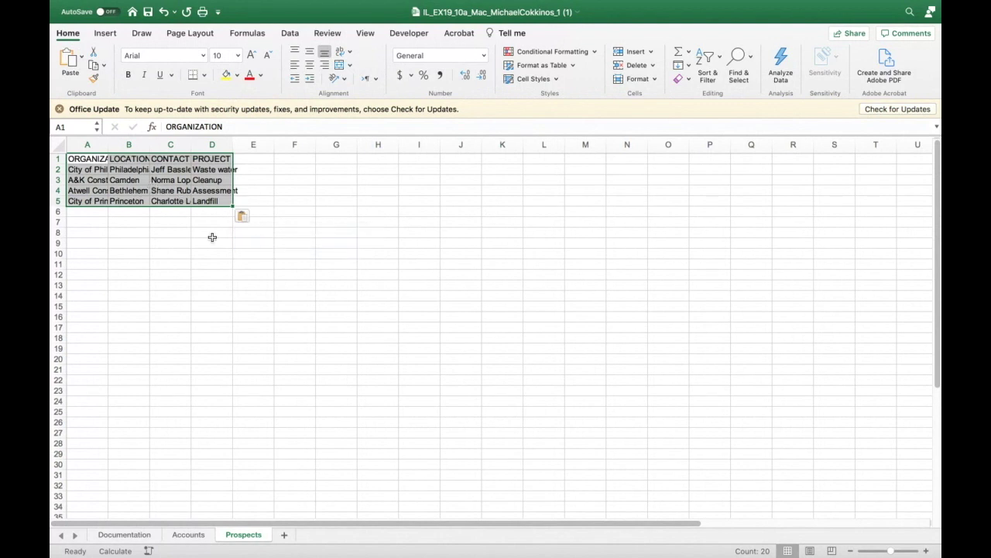
Widen column A so organization names like City of Philadelphia show in full
left_click_drag(112, 145, 301, 144)
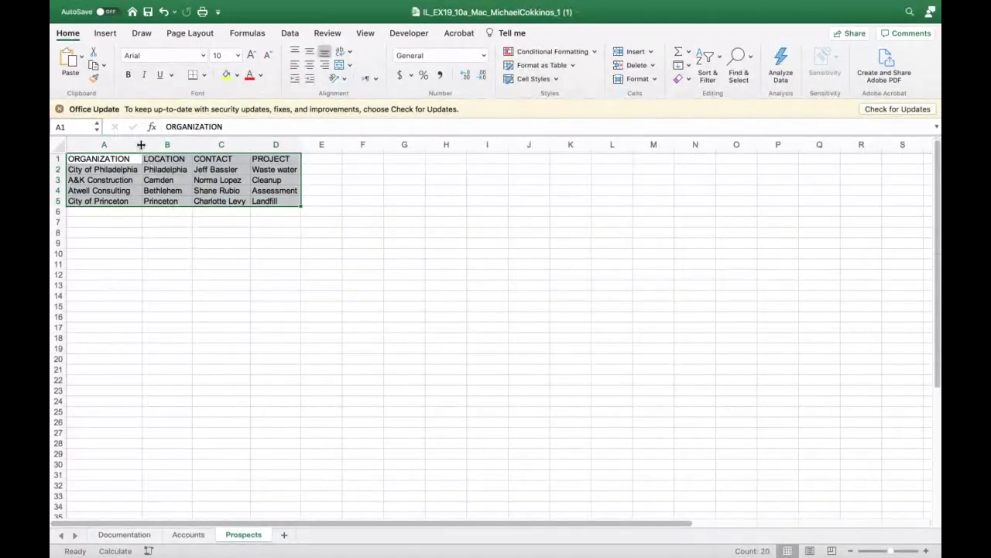
Drag column A's border a bit further right so City of Philadelphia fits with room to spare
mouse_move(141, 145)
left_mouse_down()
mouse_move(280, 147)
mouse_move(149, 146)
left_mouse_up()
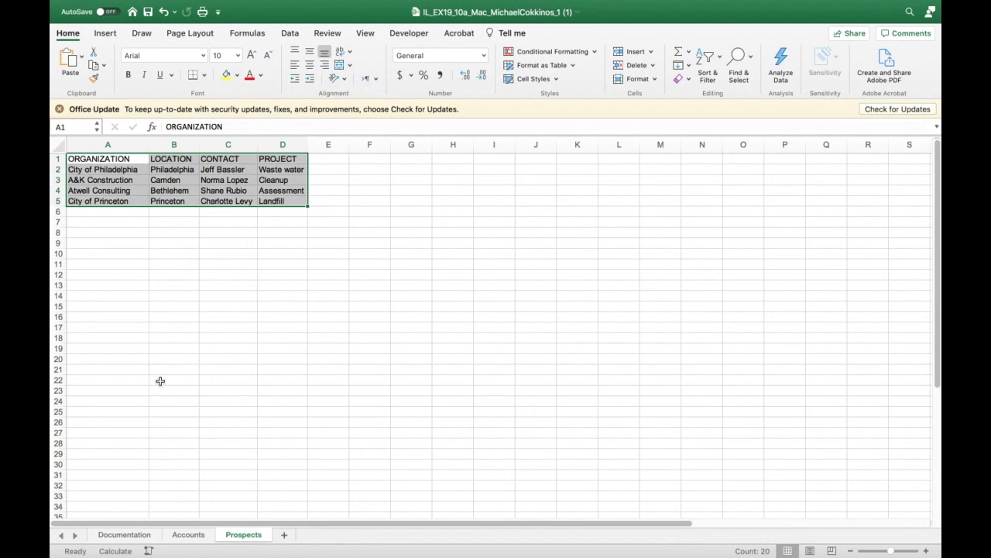
mouse_move(224, 7)
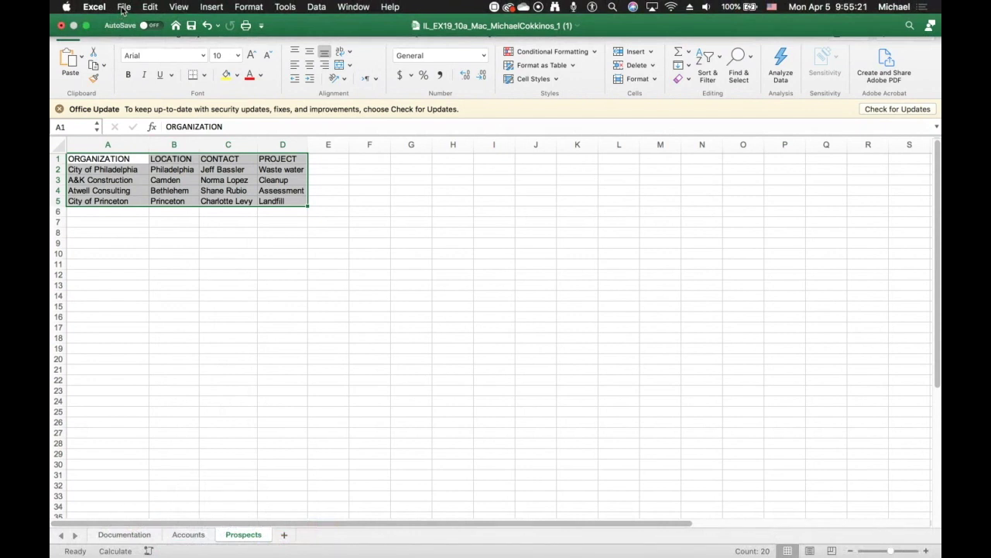
Open Support_EX19_10a_Mac_Prospects_2 (2).html in Excel from this Mac, then close that workbook
left_click(123, 8)
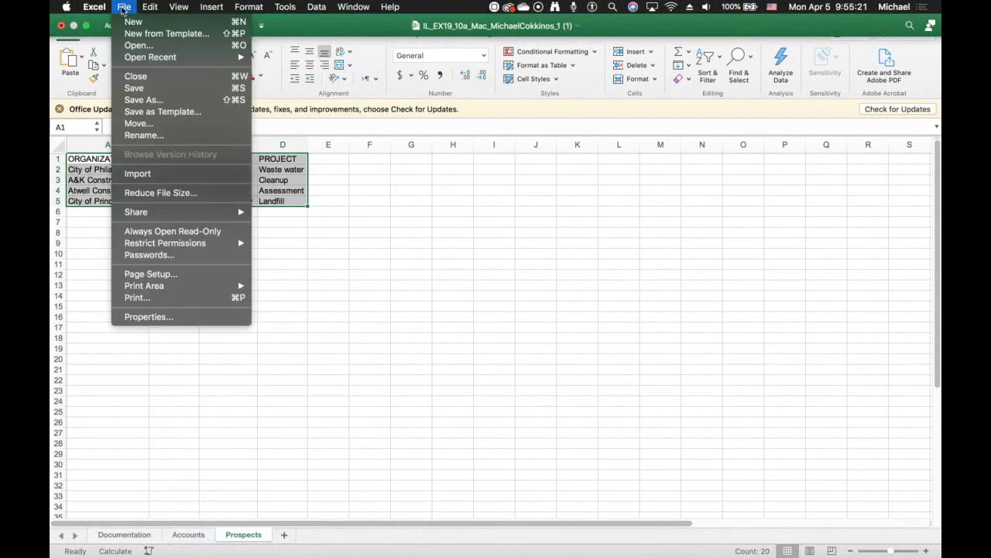
left_click(135, 47)
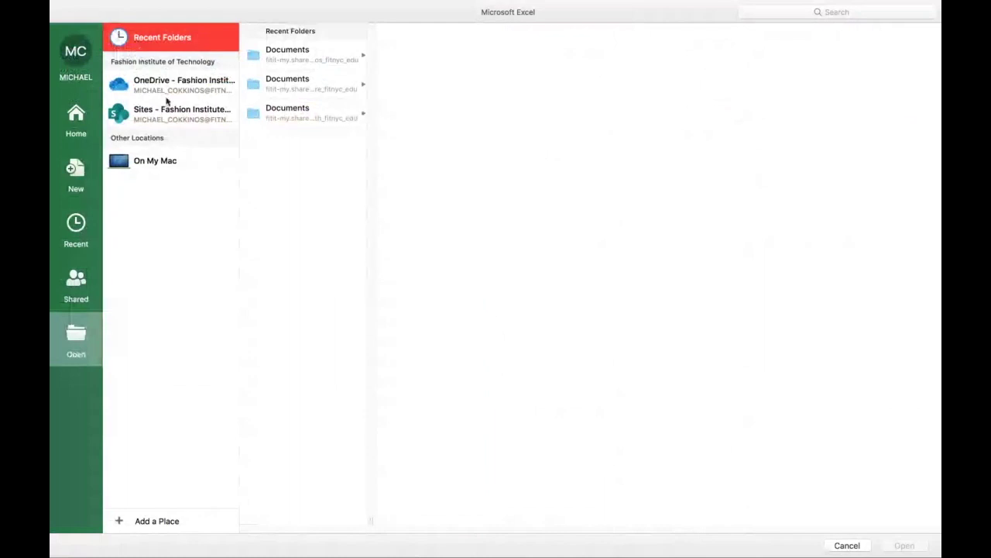
left_click(151, 159)
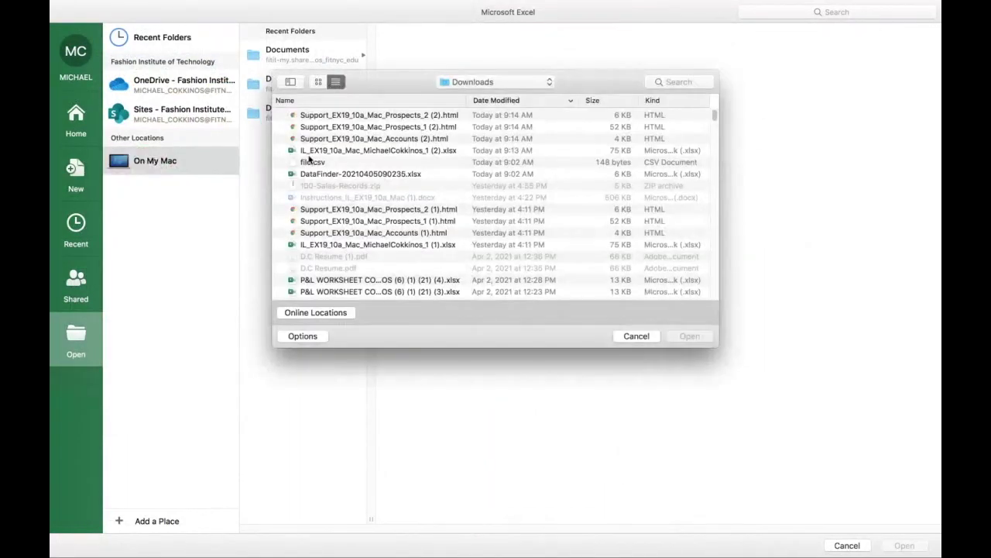
double_click(380, 116)
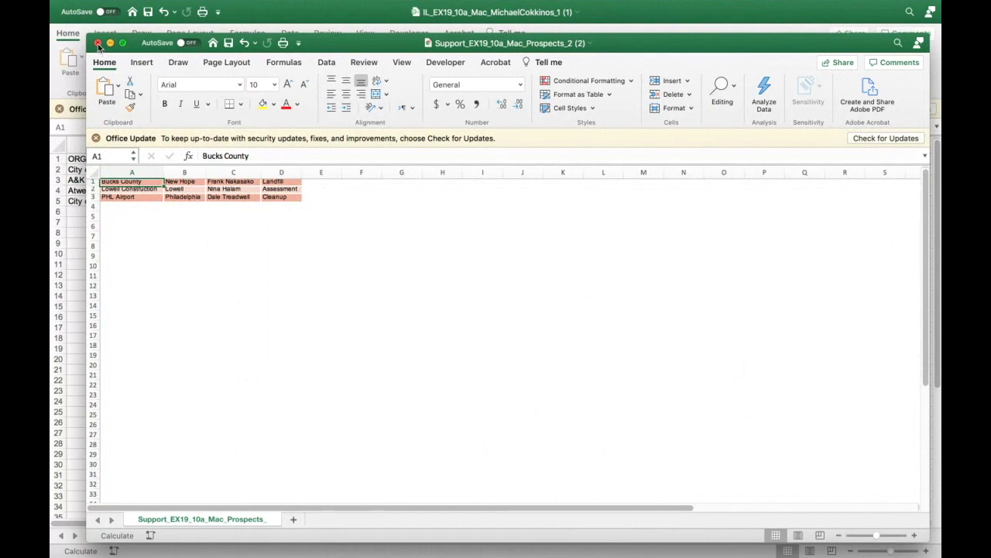
left_click(98, 44)
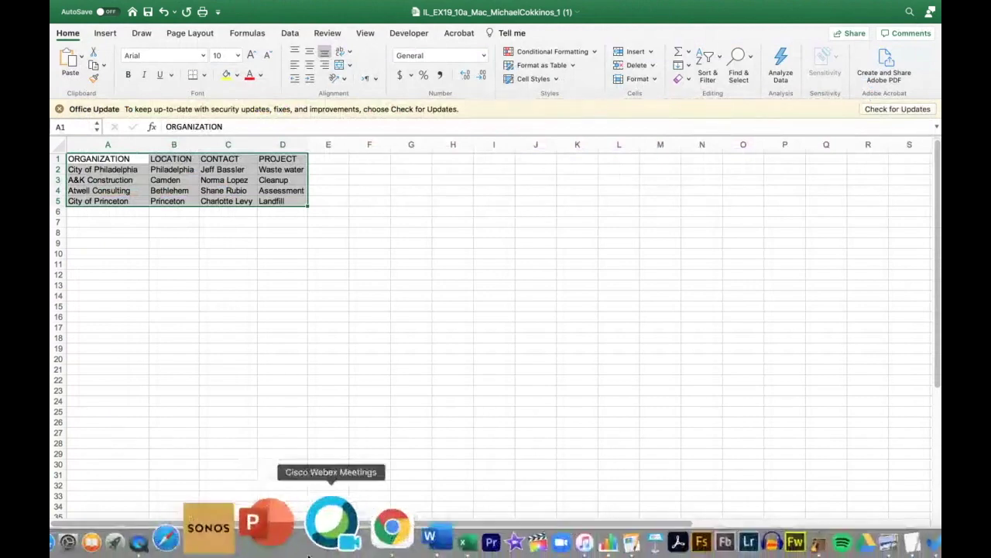
Open the same Prospects_2 (2).html file in Google Chrome
left_click(346, 526)
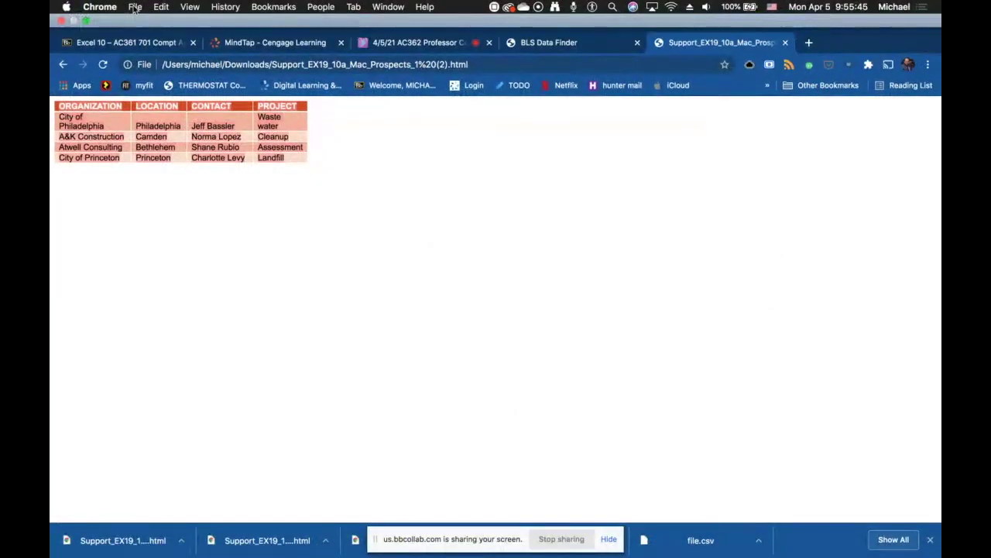
left_click(134, 7)
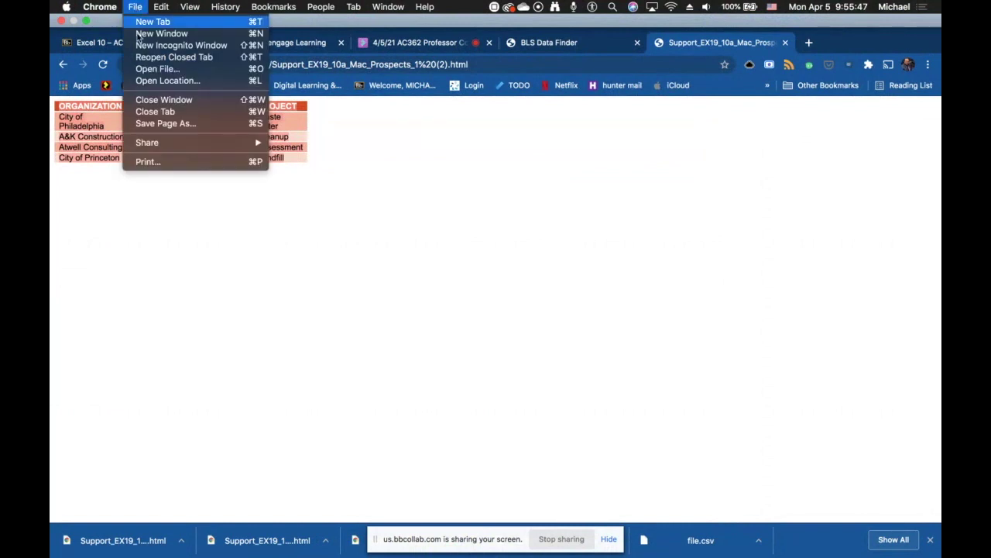
left_click(144, 70)
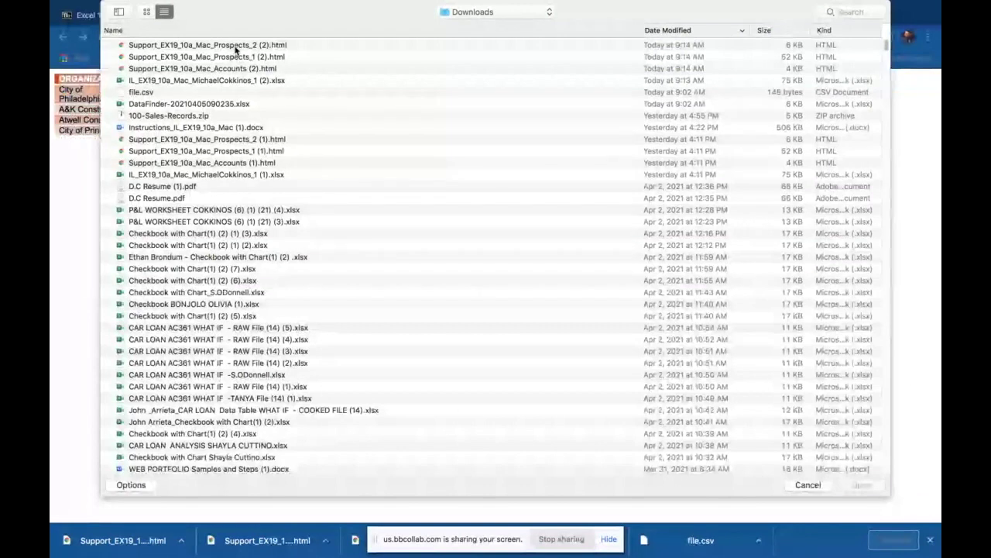
double_click(234, 46)
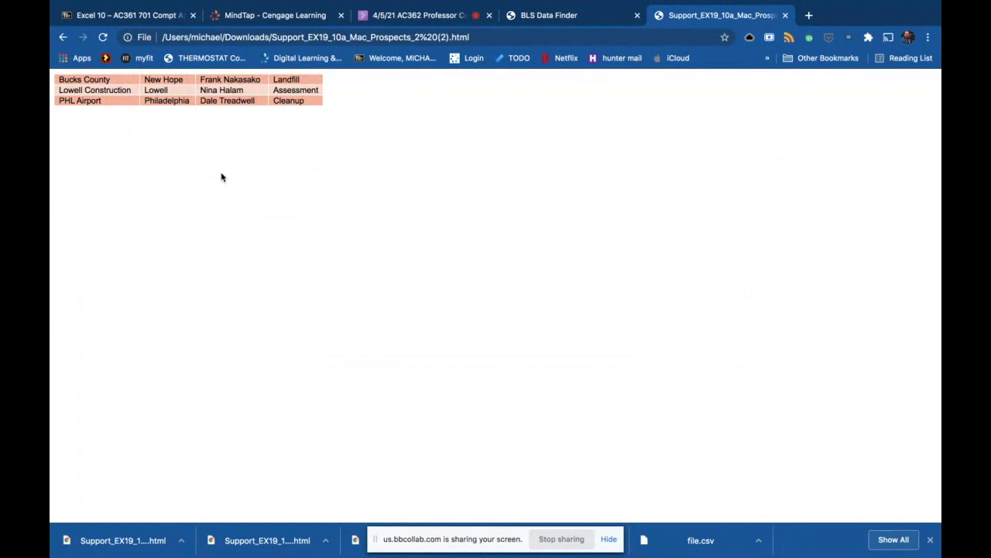
Select the three-row Prospects_2 table on the Chrome page, then return to Excel
left_click_drag(55, 79, 321, 104)
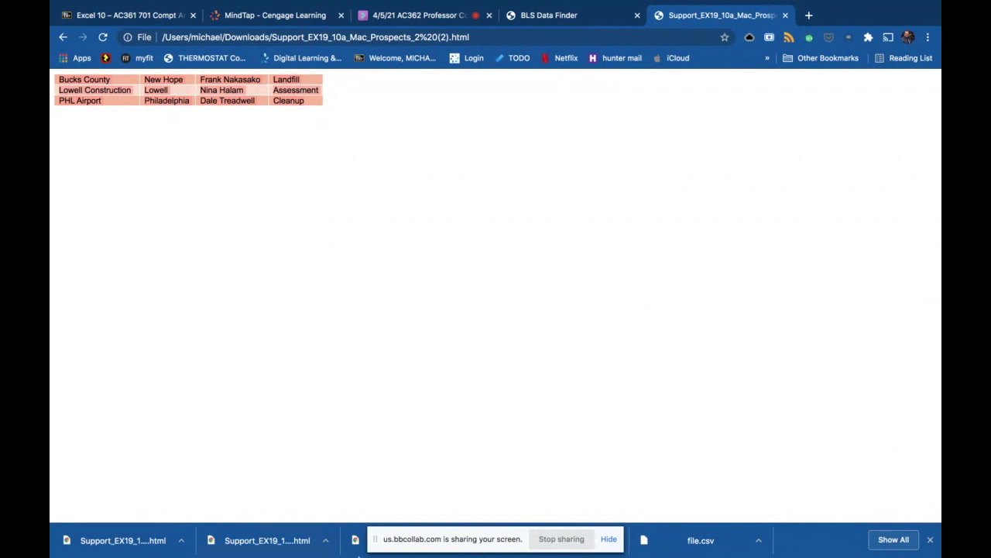
left_click(375, 523)
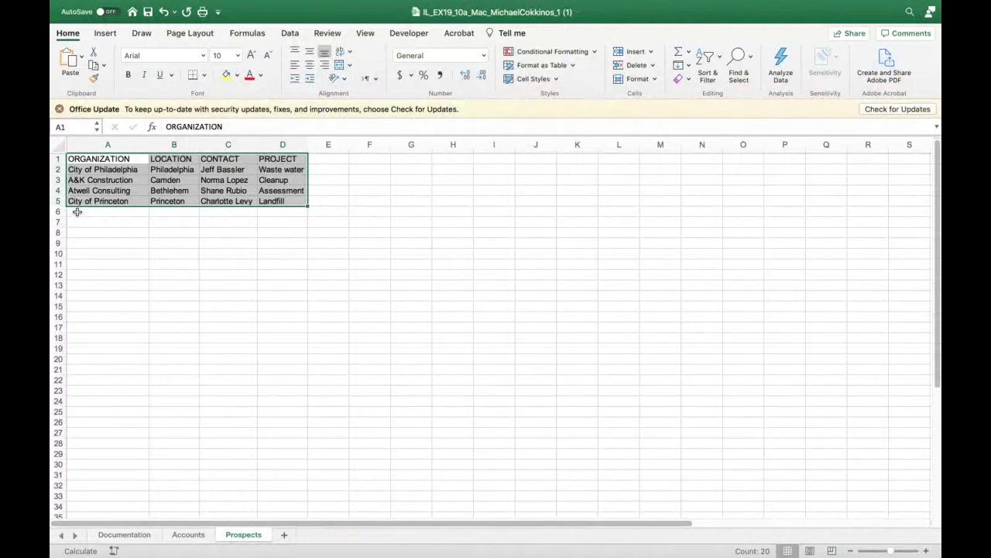
left_click(77, 211)
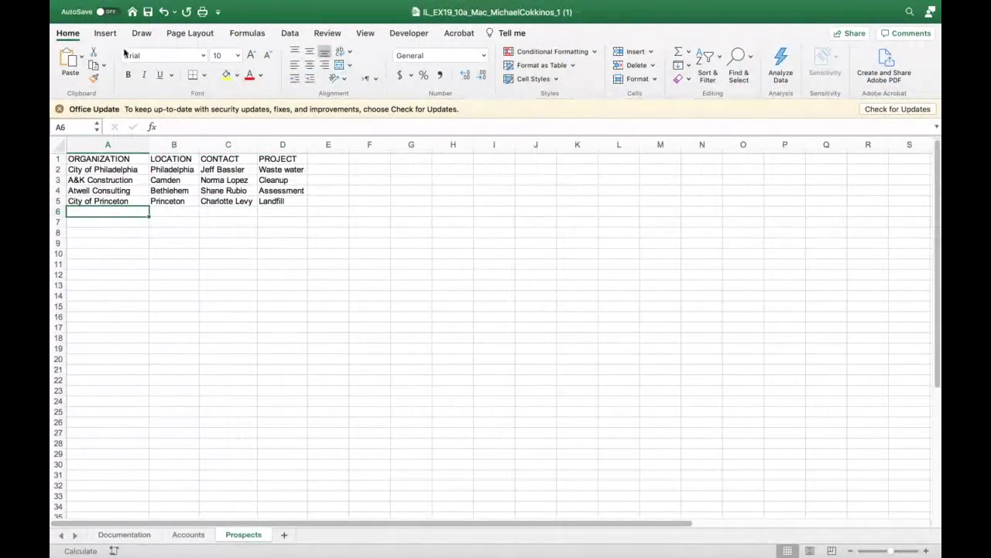
mouse_move(180, 5)
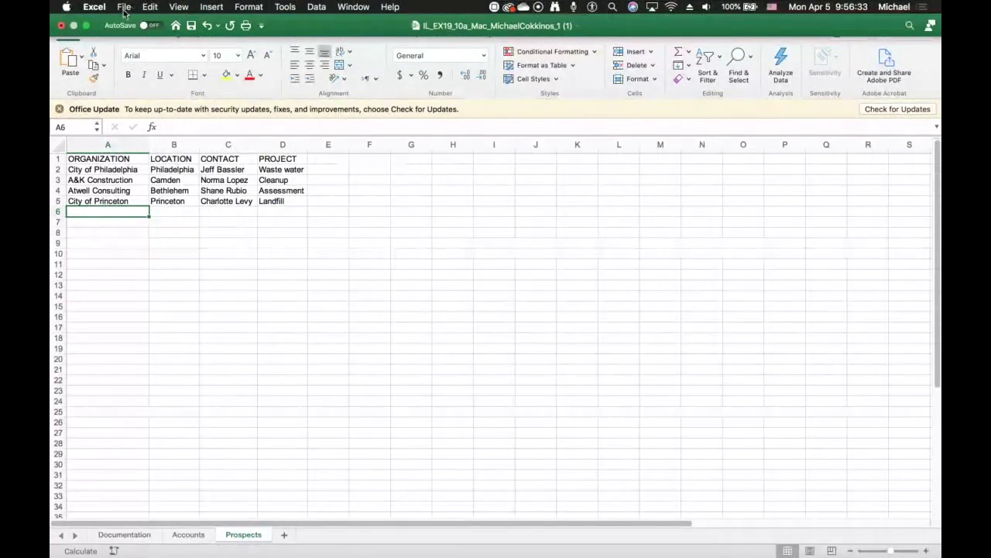
left_click(147, 11)
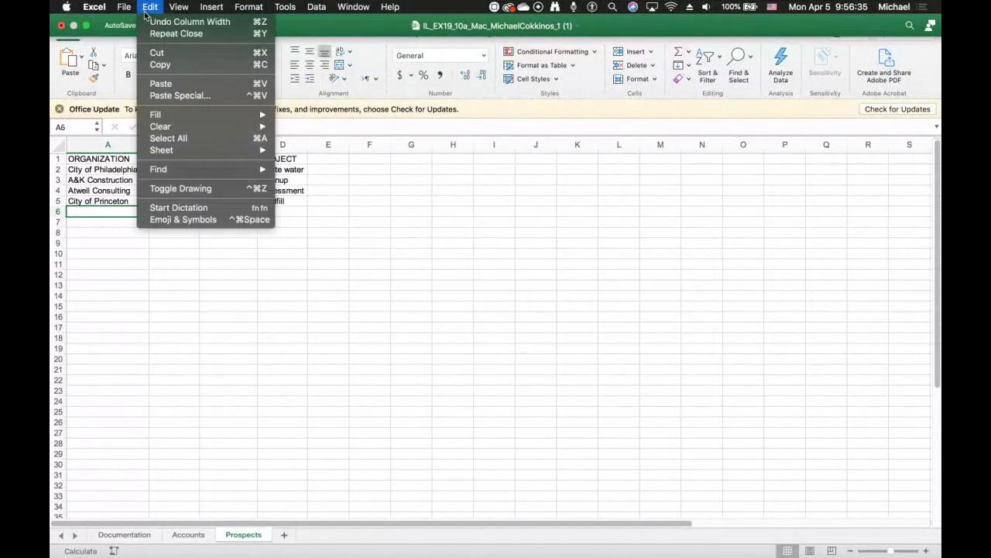
left_click(160, 83)
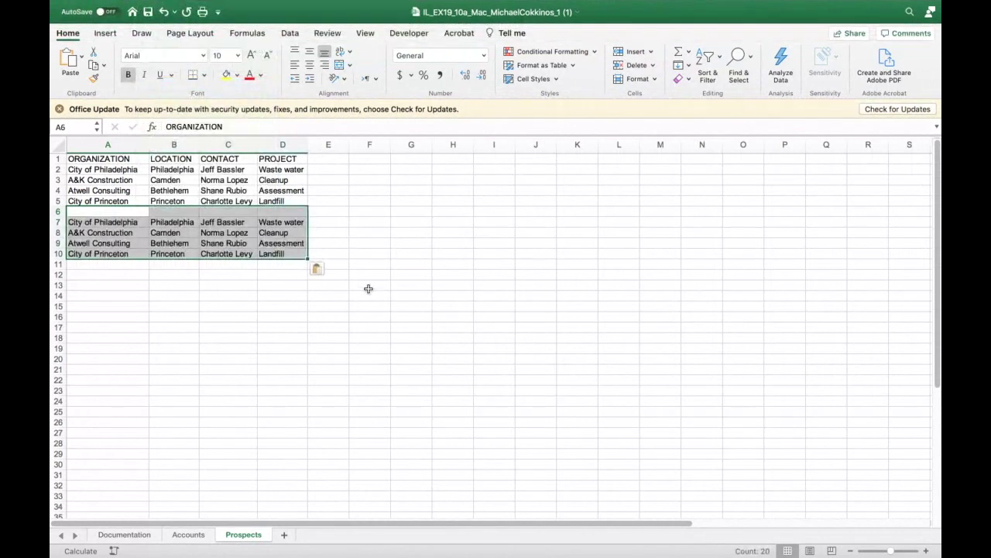
left_click(323, 270)
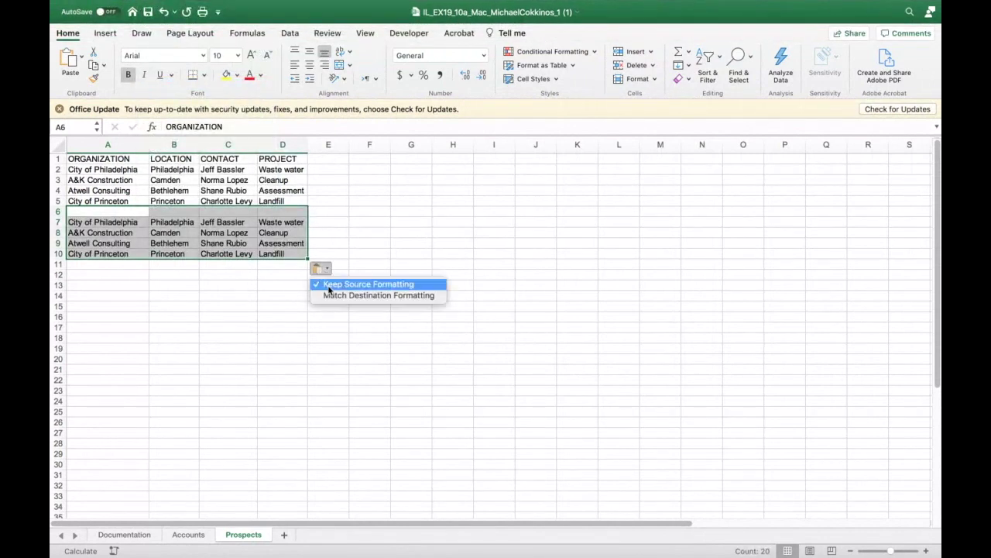
left_click(329, 284)
left_click(318, 332)
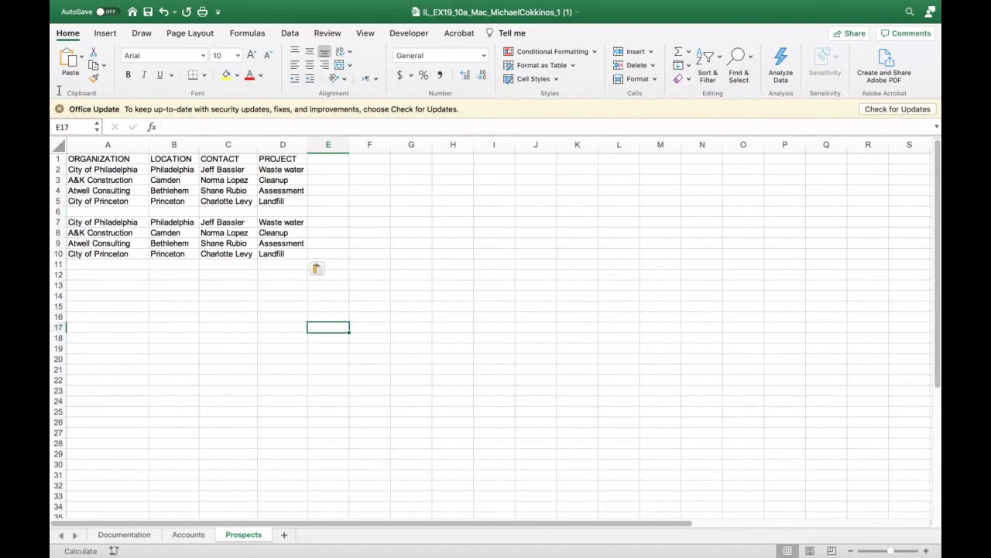
mouse_move(163, 8)
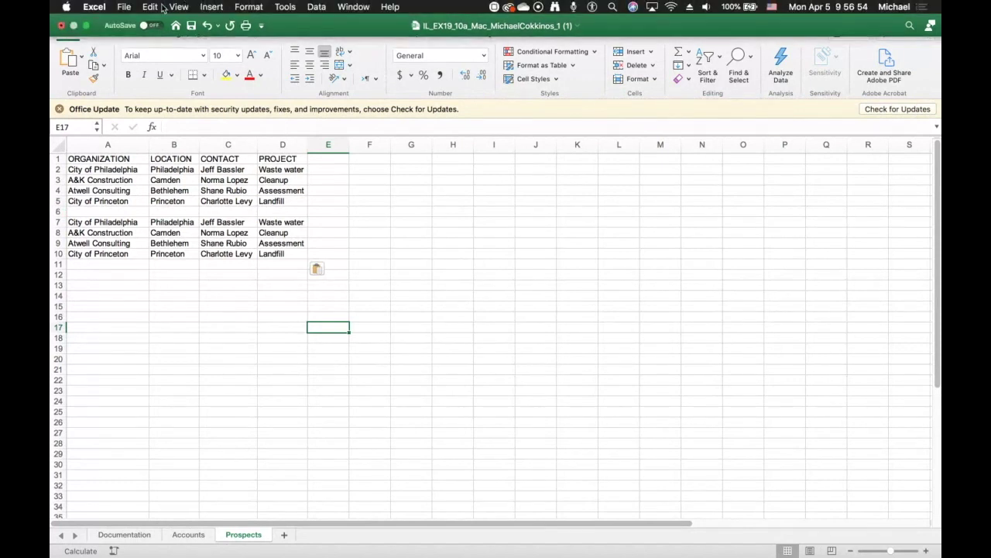
left_click(207, 25)
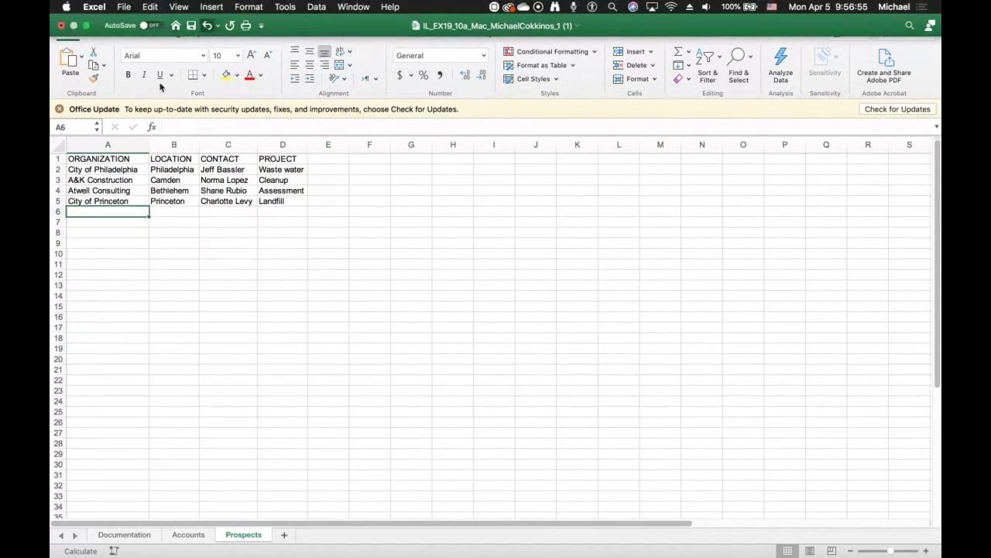
left_click(150, 7)
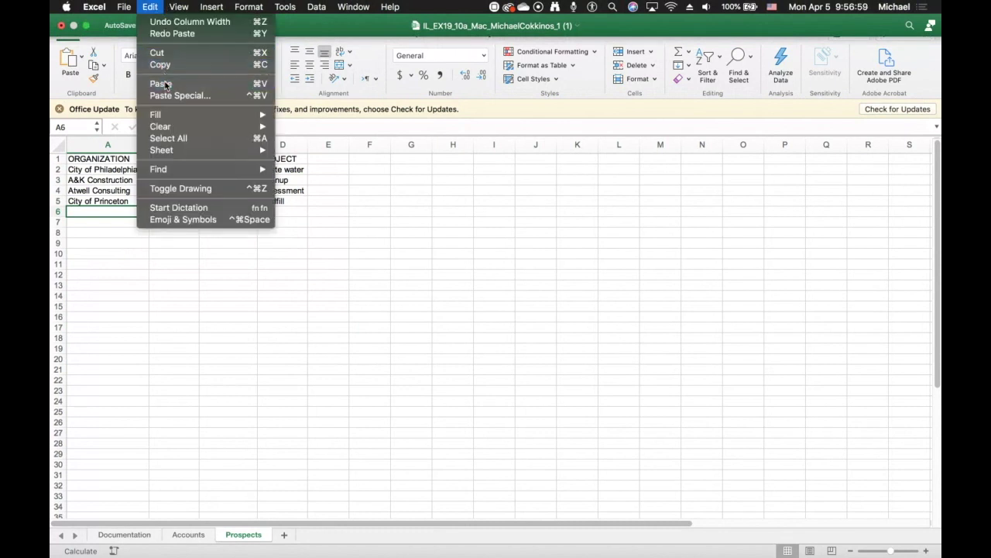
left_click(162, 83)
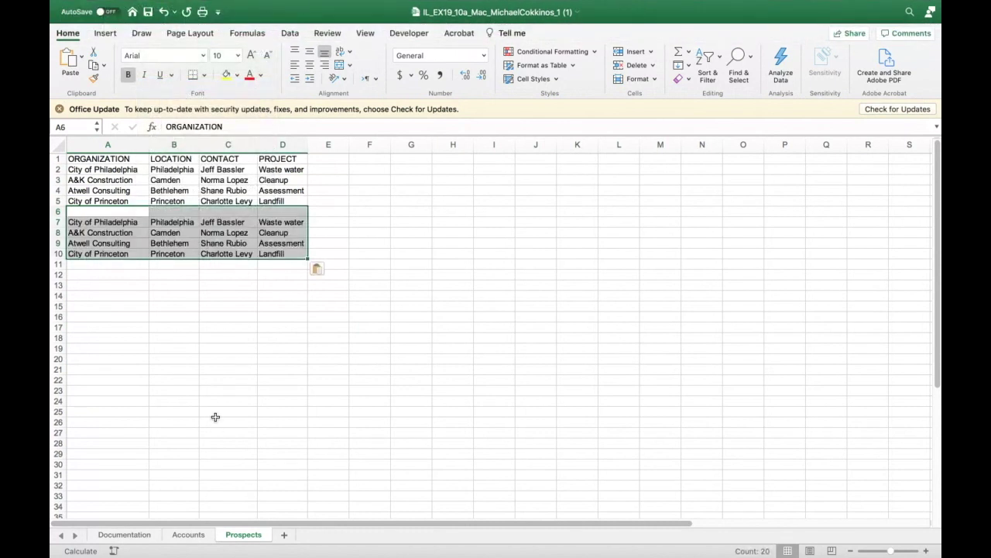
left_click(216, 416)
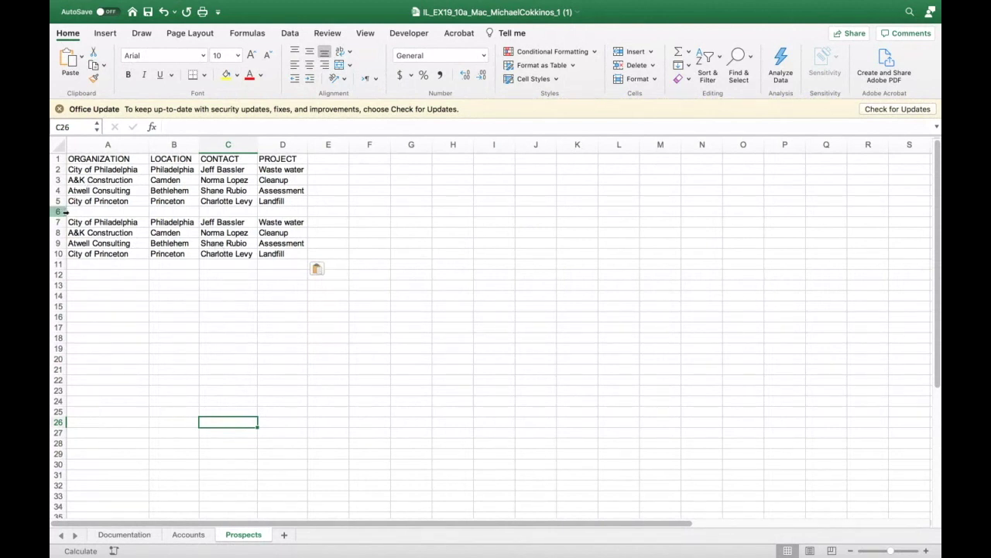
left_click(163, 11)
left_click(413, 263)
left_click(113, 210)
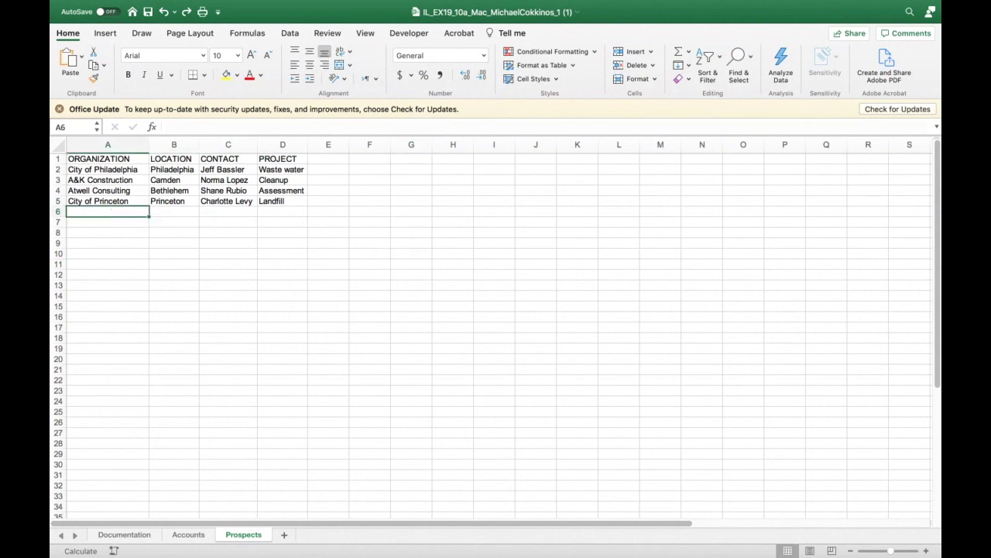
Copy the selected Bucks County, Lowell Construction and PHL Airport rows in Chrome, then return to Excel
left_click(344, 527)
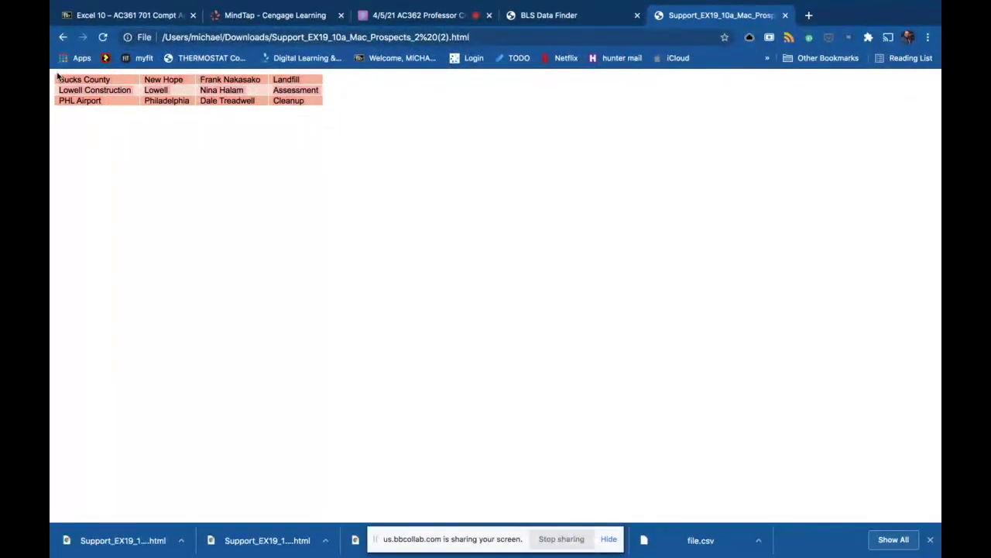
right_click(138, 91)
left_click(157, 113)
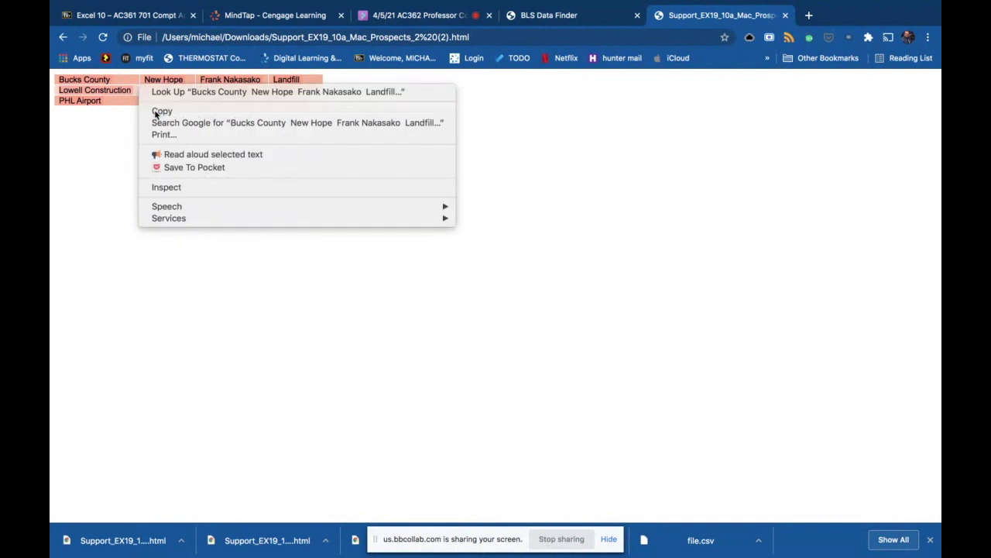
mouse_move(233, 553)
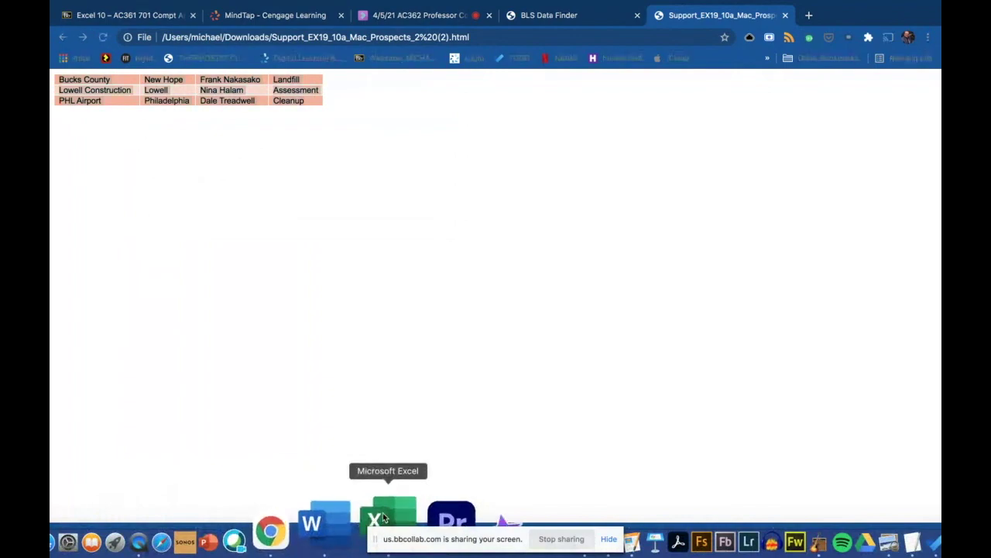
left_click(389, 523)
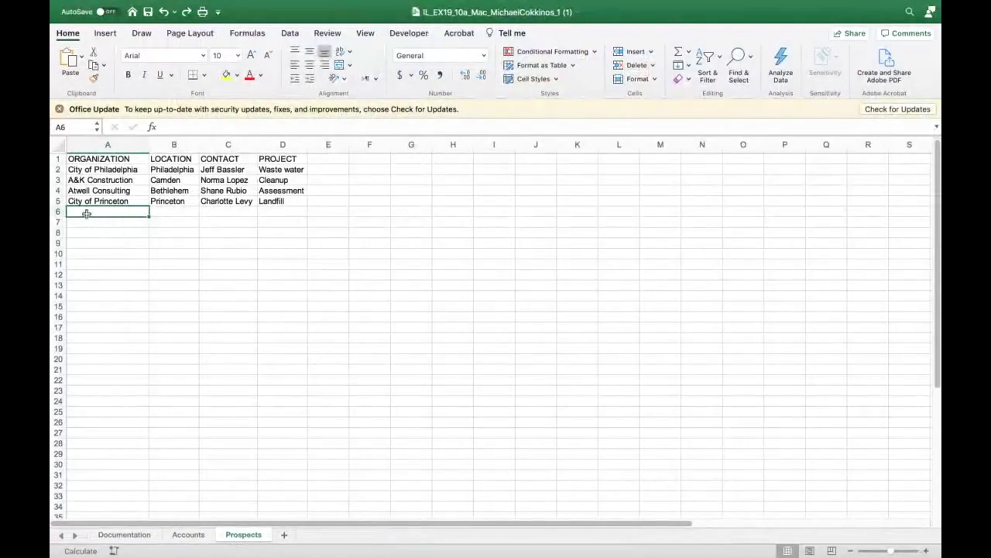
Paste the three new prospect rows at A6 using Keep Source Formatting
key("super+v")
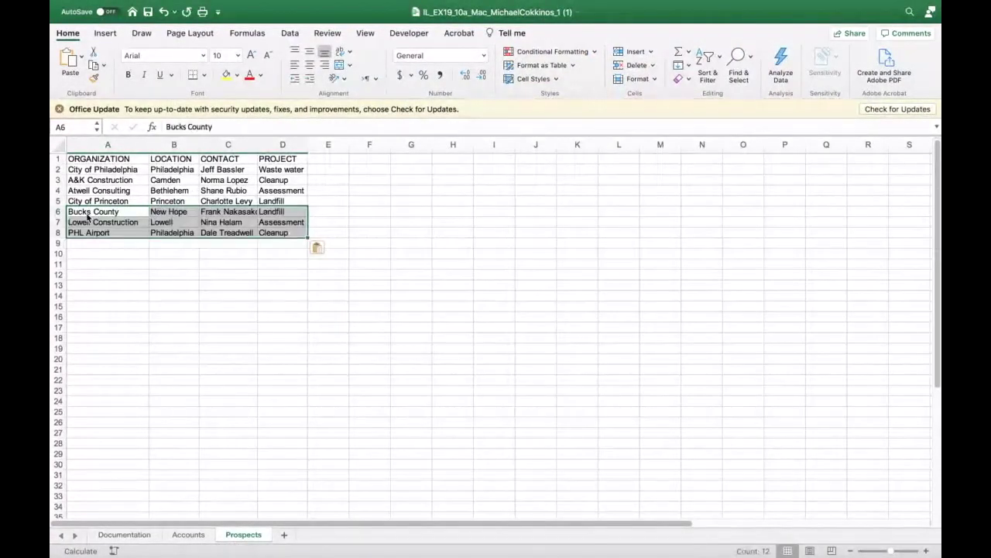
left_click(320, 248)
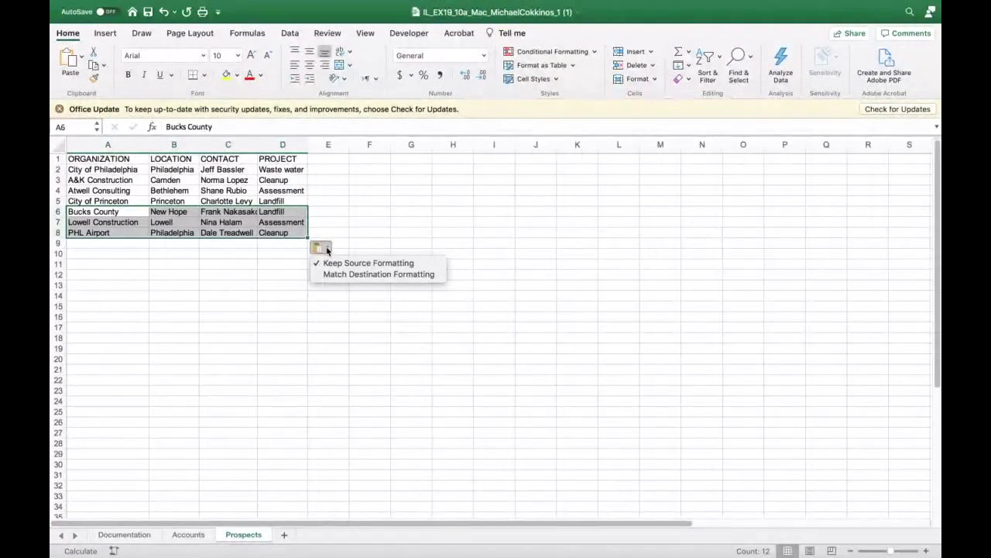
left_click(335, 262)
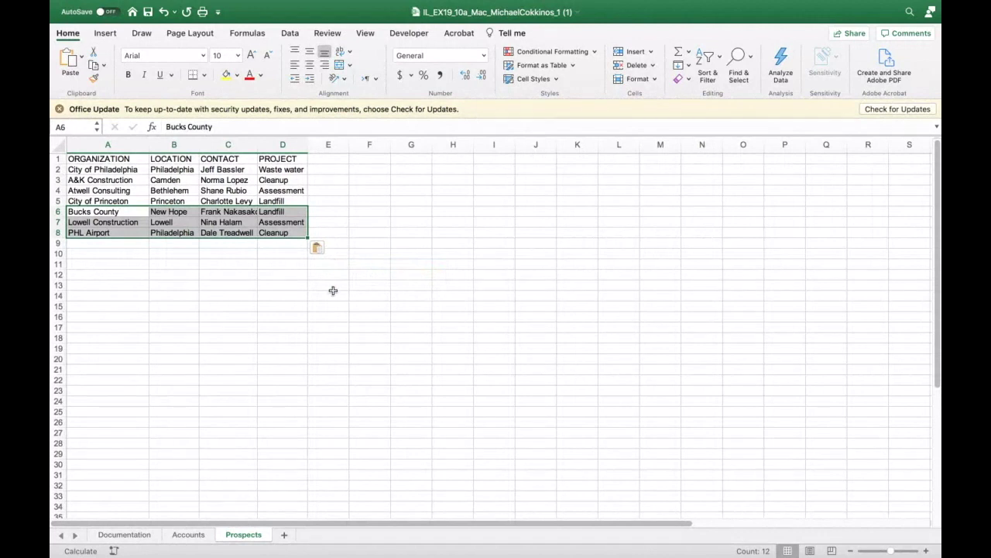
left_click(333, 292)
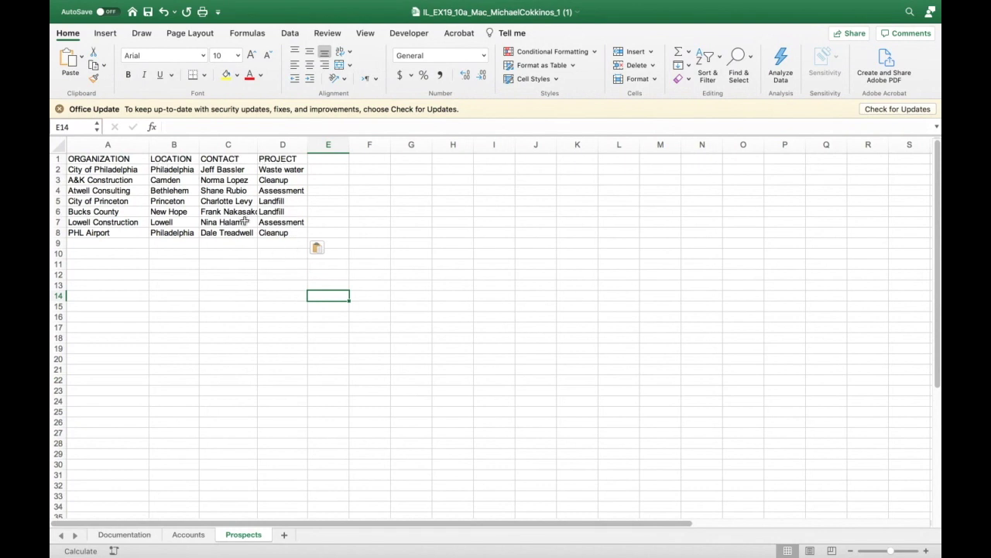
Autofit column C to its longest contact name, then select the prospects data from A1
double_click(257, 144)
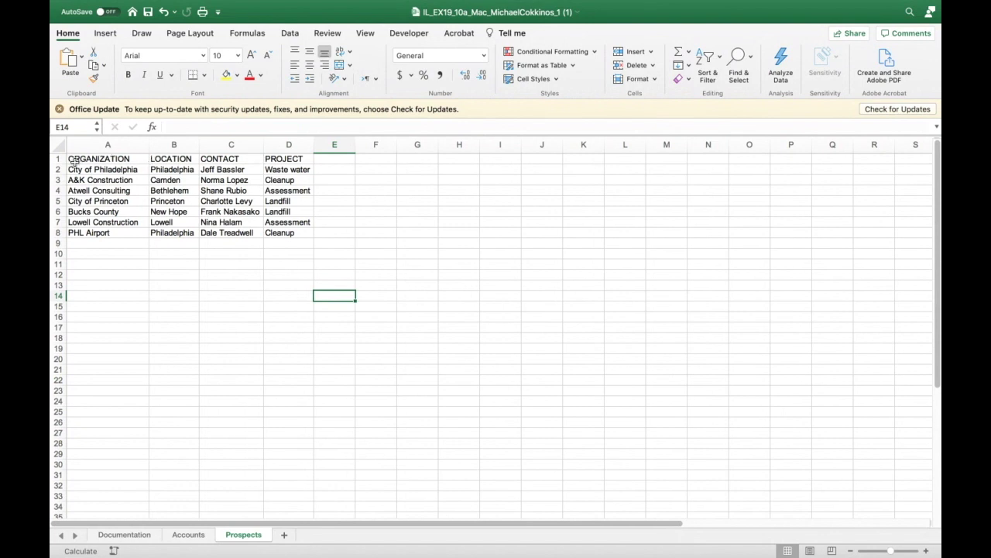
left_click_drag(74, 160, 282, 234)
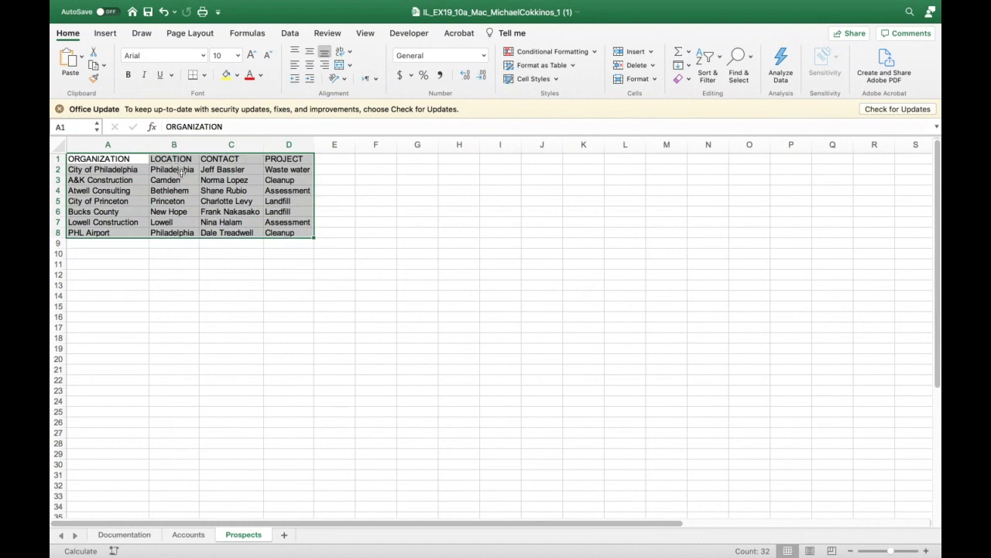
Format A1:D8 as a table with headers in Orange, Table Style Medium 9
left_click(105, 34)
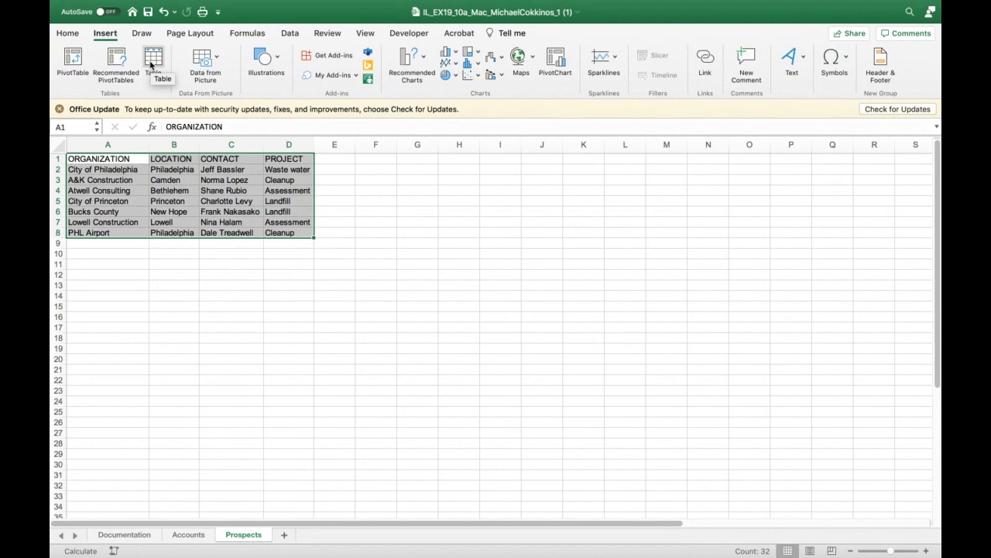
left_click(152, 62)
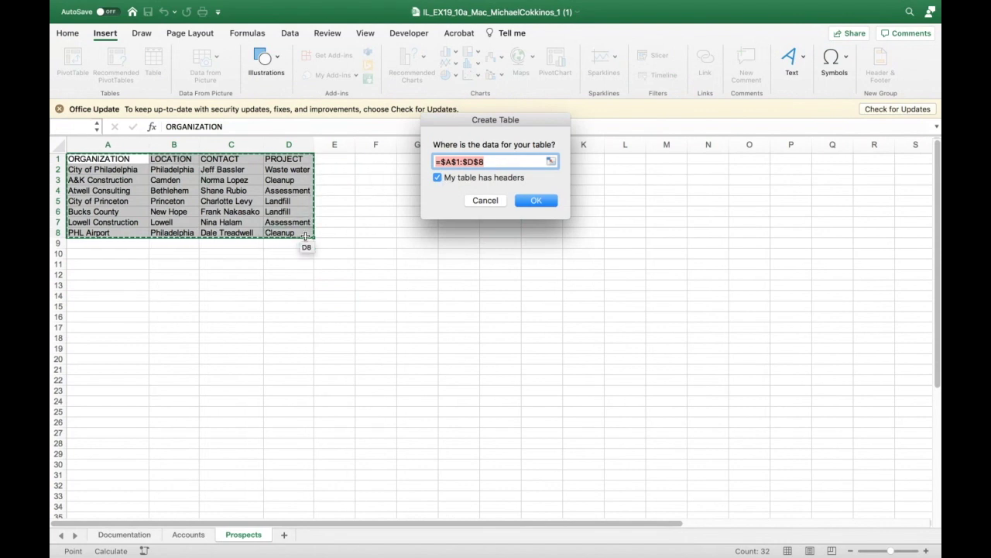
left_click(538, 202)
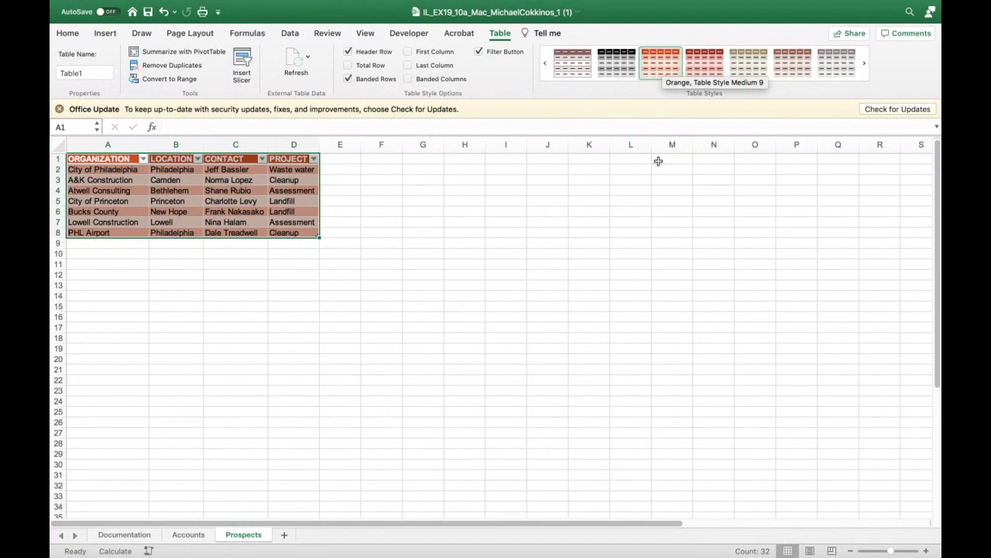
left_click(661, 214)
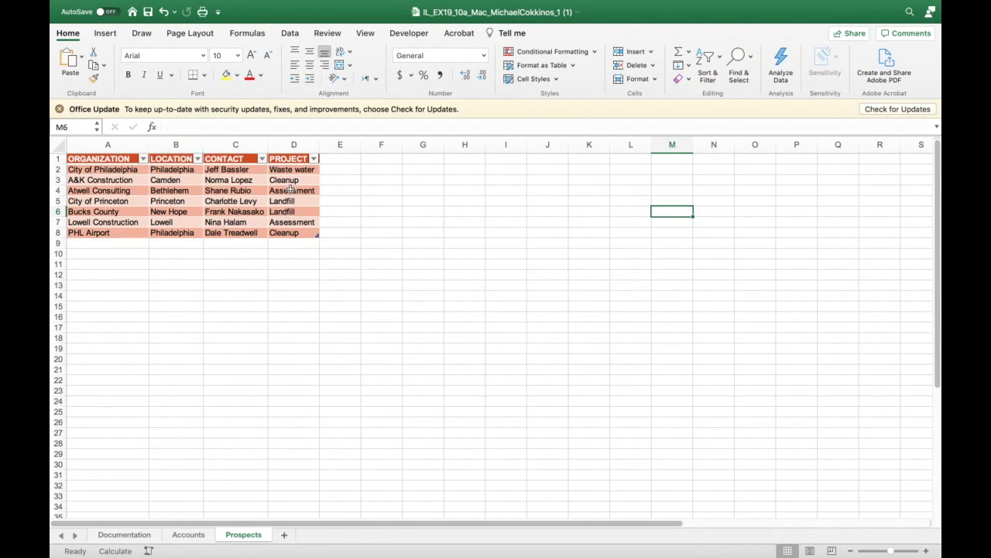
left_click(313, 159)
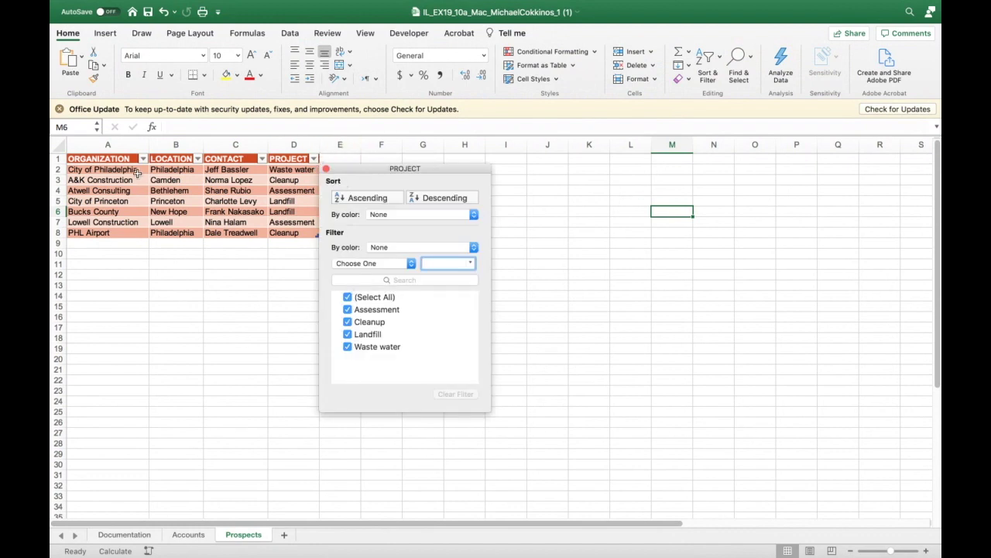
left_click(248, 360)
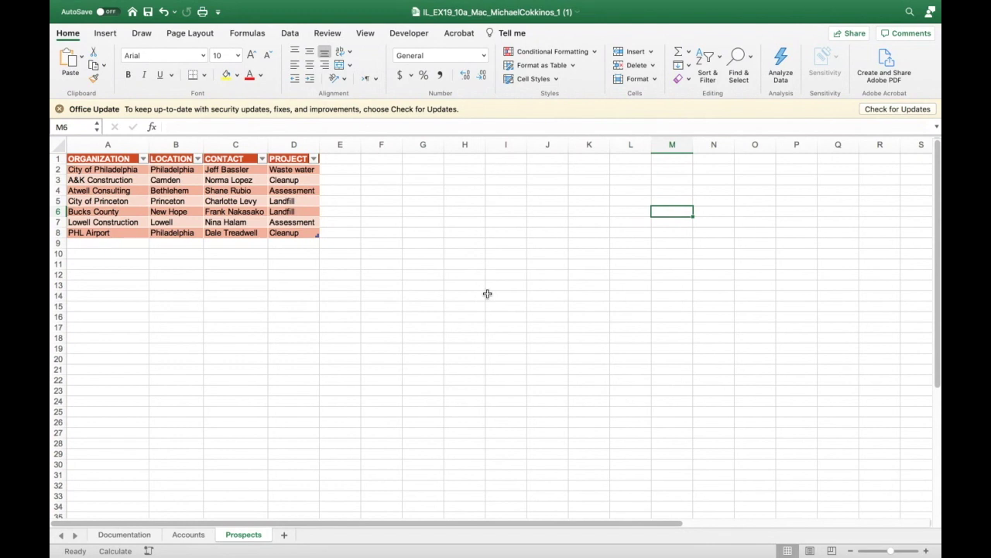
Protect the workbook structure without a password, then switch to the Accounts sheet
left_click(329, 34)
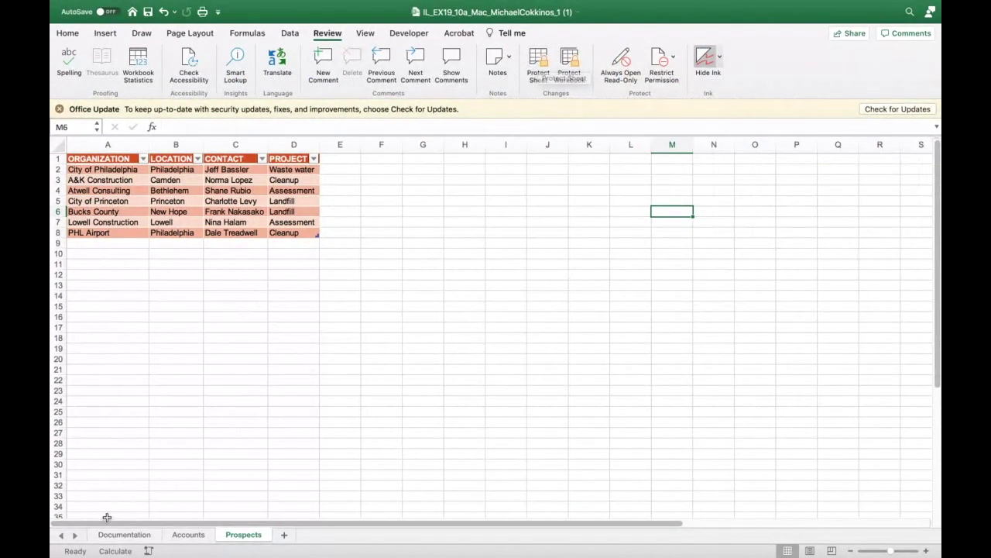
left_click(571, 66)
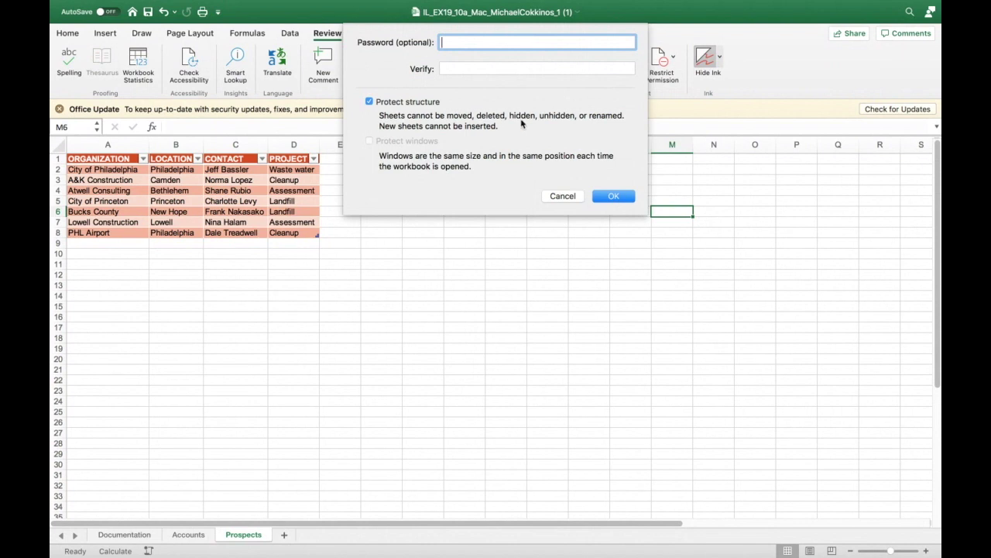
left_click(615, 197)
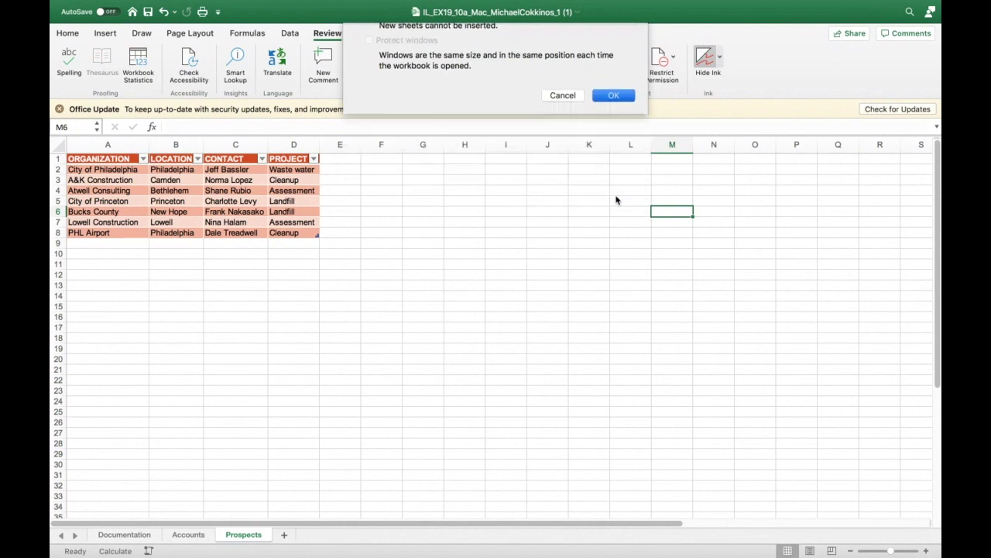
left_click(575, 316)
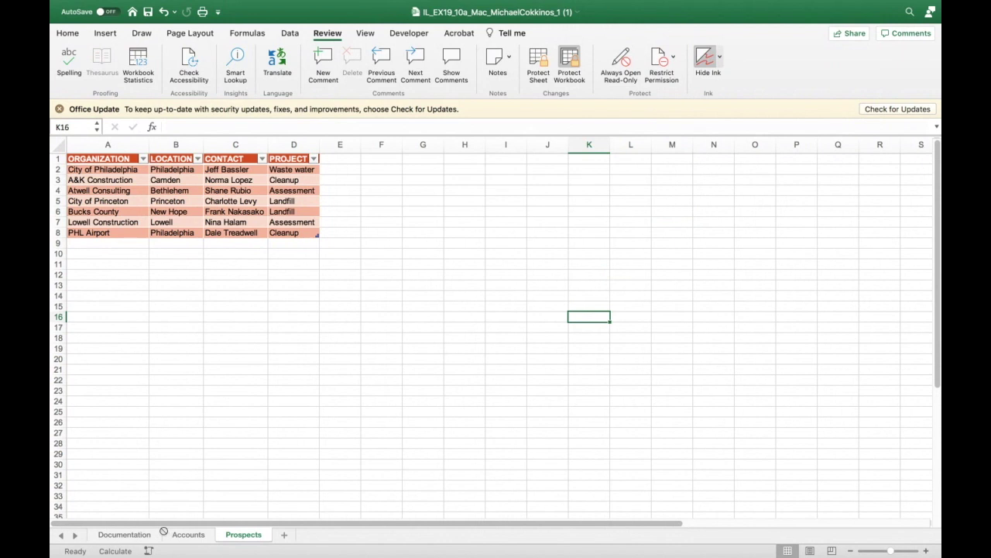
left_click(188, 535)
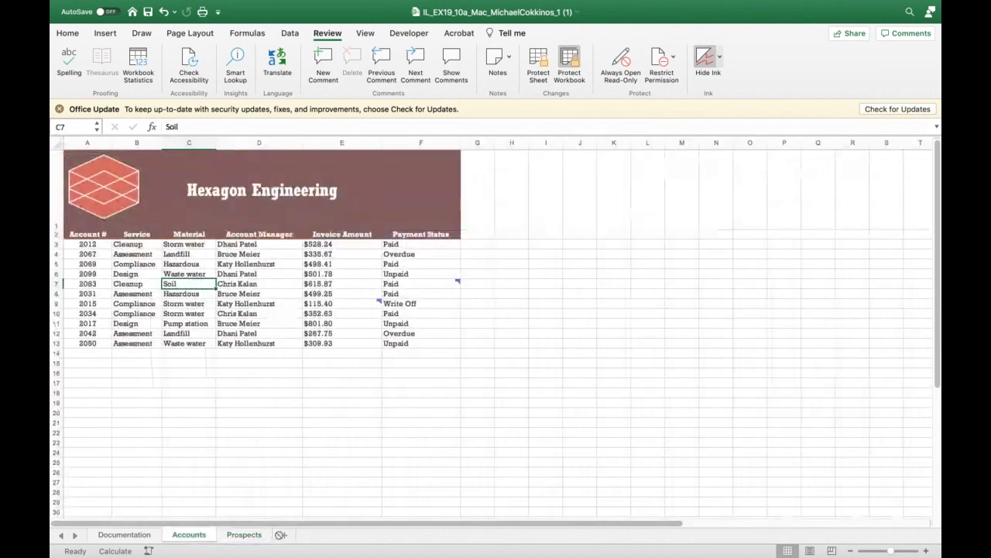
Return to the Prospects sheet and click an empty cell below the orange table
left_click(240, 534)
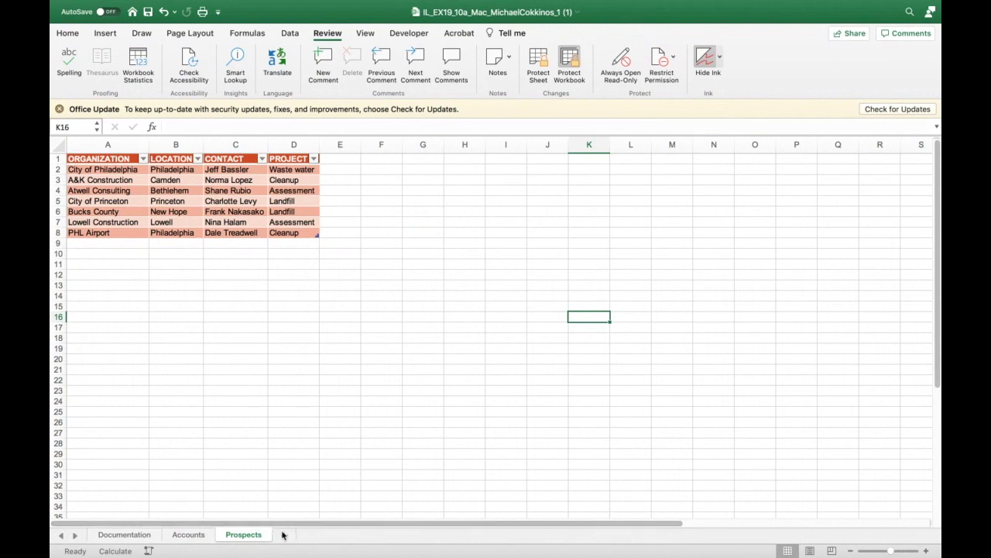
left_click(314, 368)
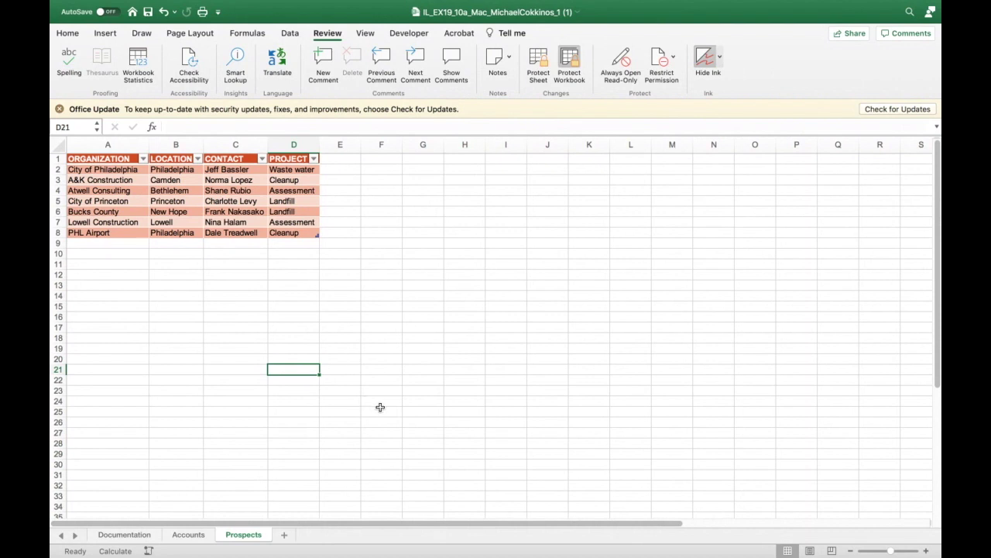
mouse_move(317, 548)
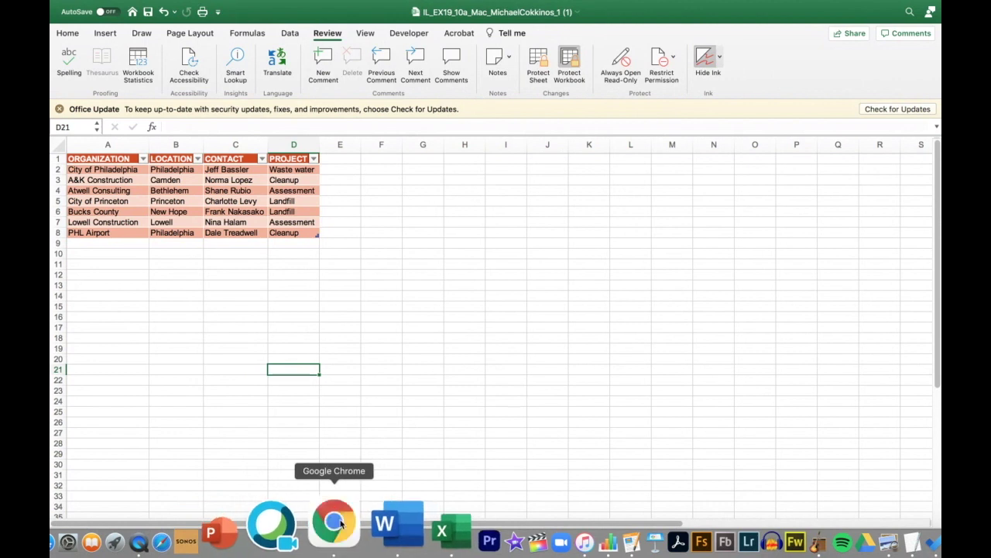
In Chrome, enter bls.gov/computer and open the U.S. Bureau of Labor Statistics suggestion
left_click(340, 525)
double_click(305, 64)
triple_click(303, 64)
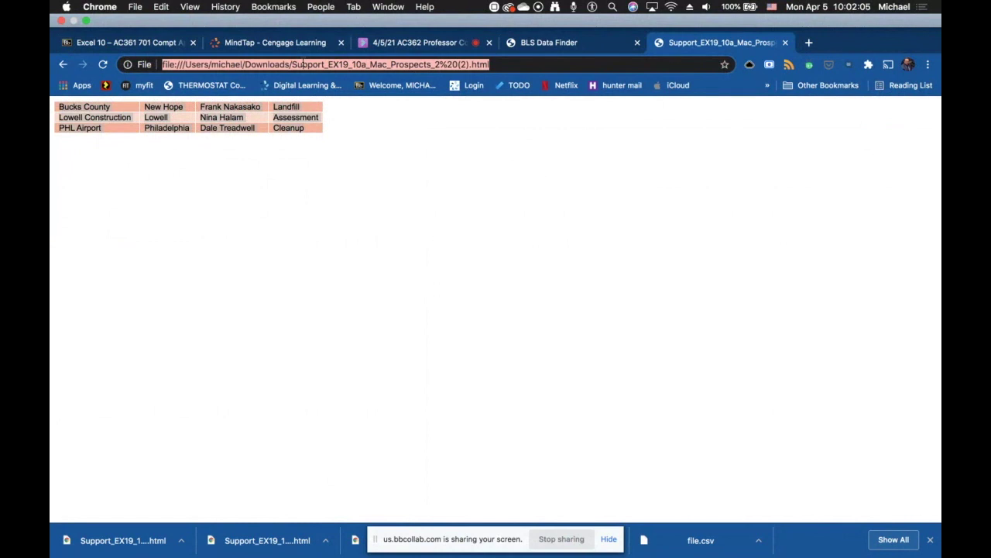
type("bls.gov")
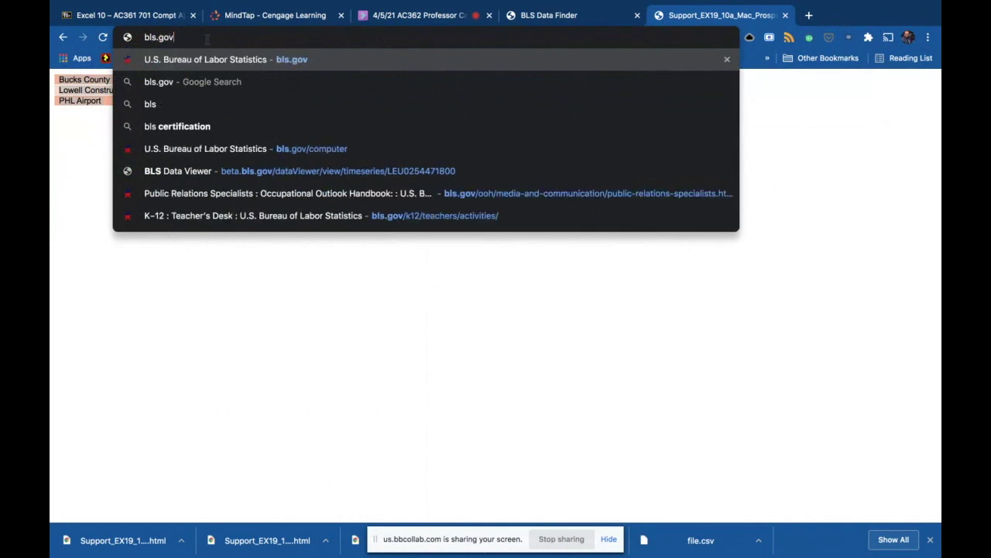
left_click(207, 39)
type("/")
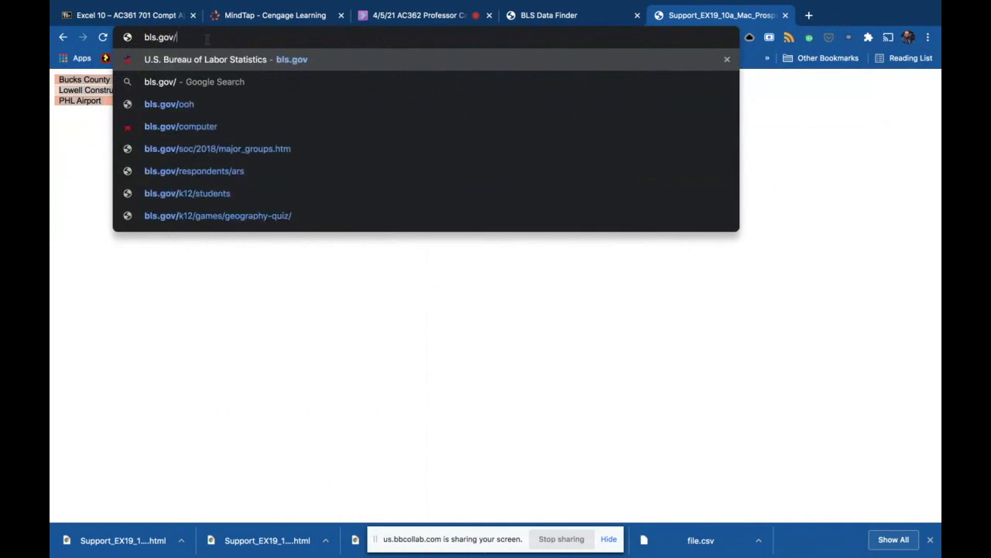
type("computer")
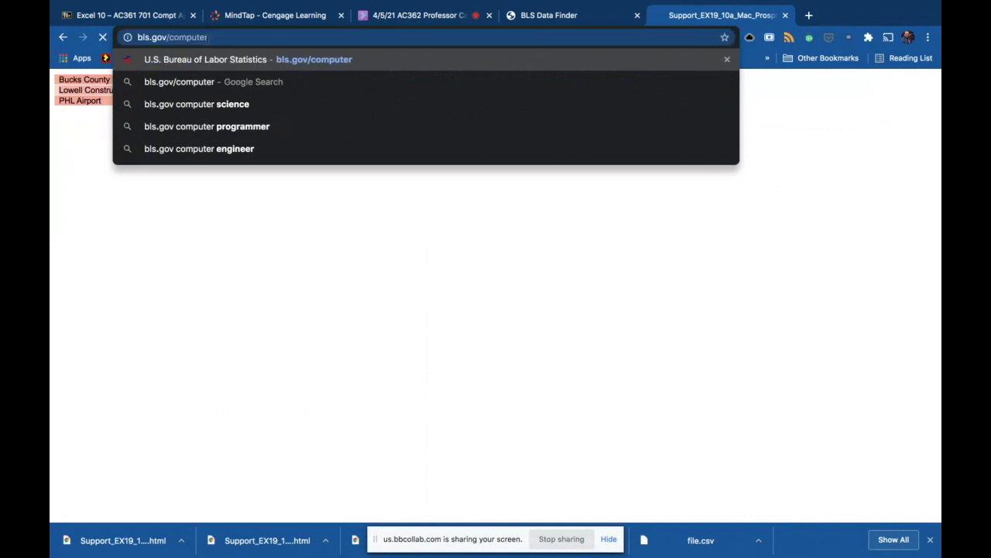
left_click(205, 59)
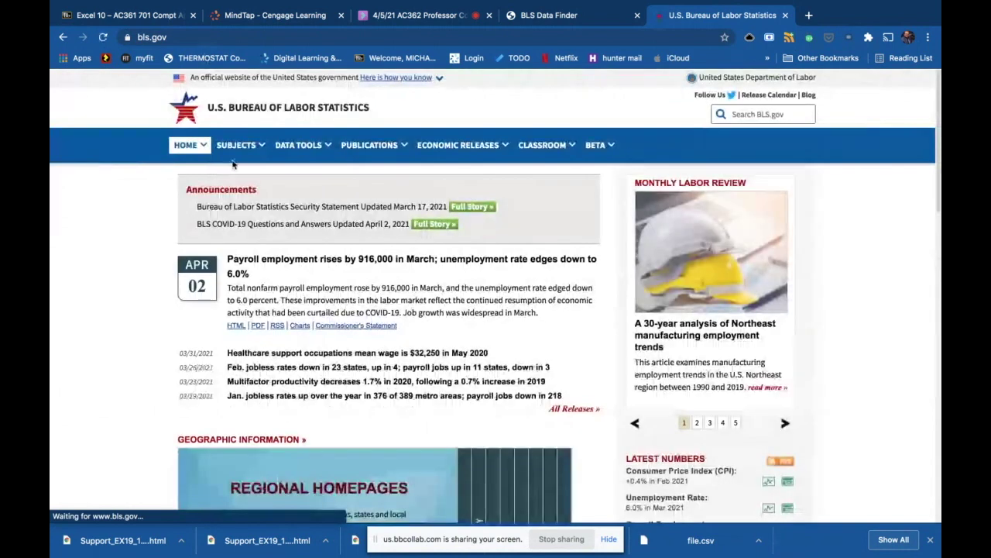
Go from the BLS home page to Data Finder through the DATA TOOLS menu
scroll(233, 163, "down", 3)
scroll(234, 163, "down", 10)
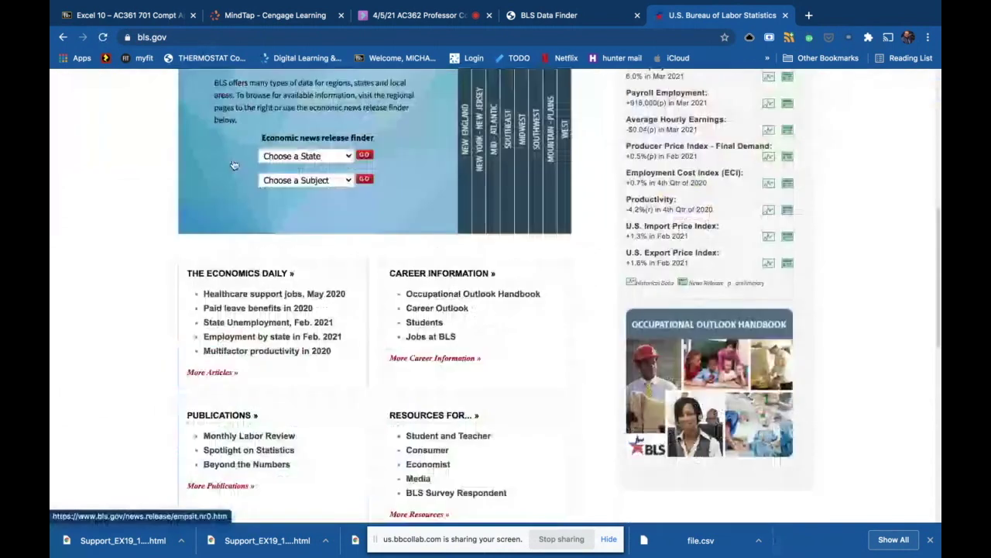
scroll(234, 163, "down", 3)
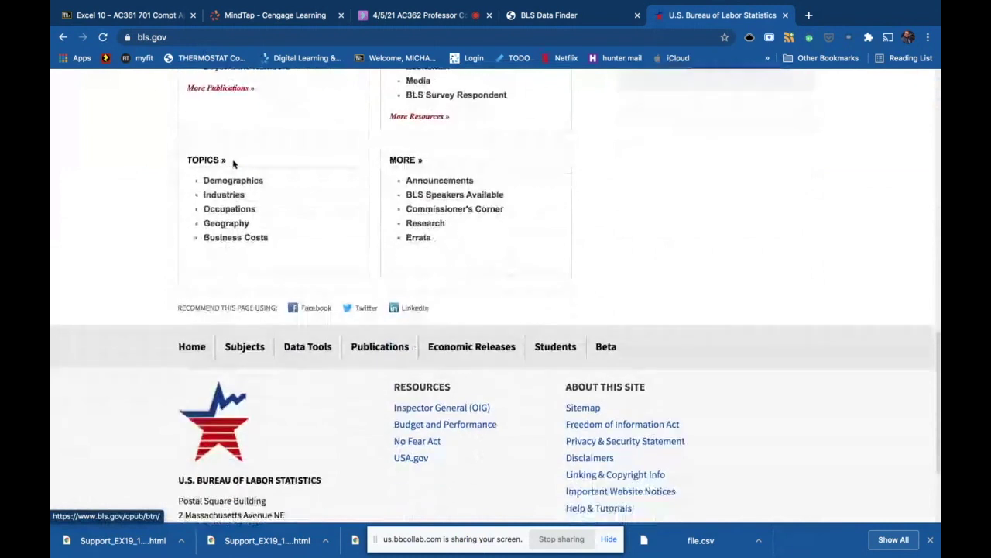
scroll(232, 159, "up", 8)
scroll(232, 159, "up", 10)
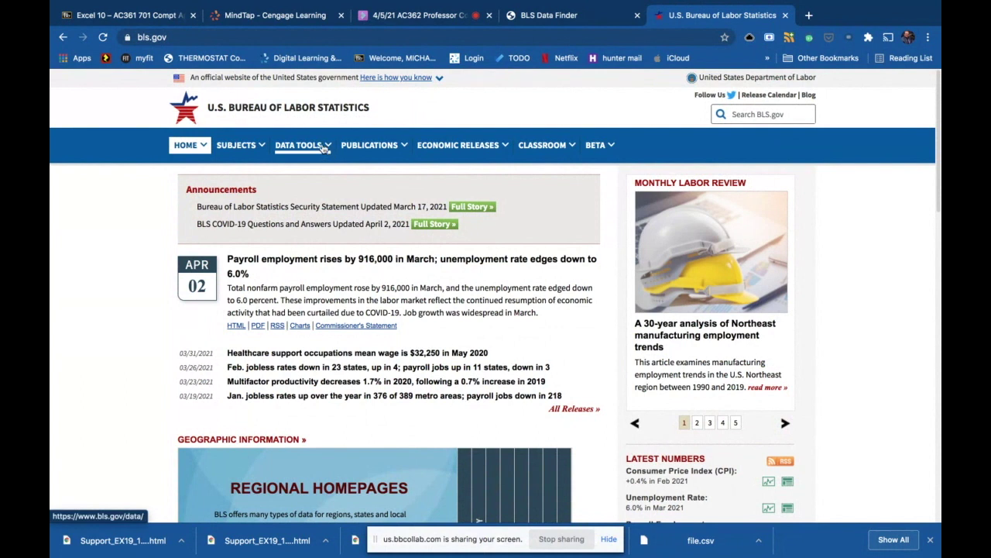
left_click(325, 149)
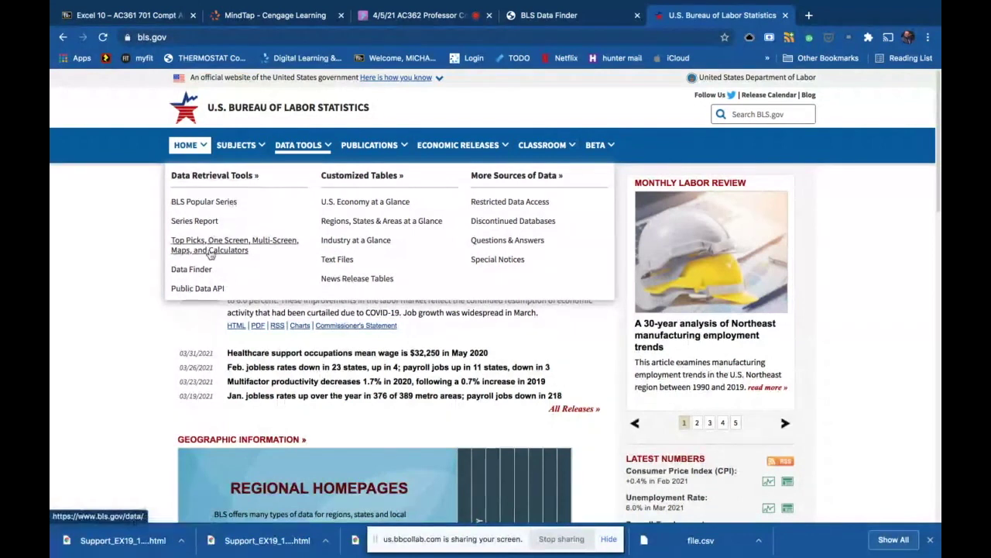
left_click(192, 270)
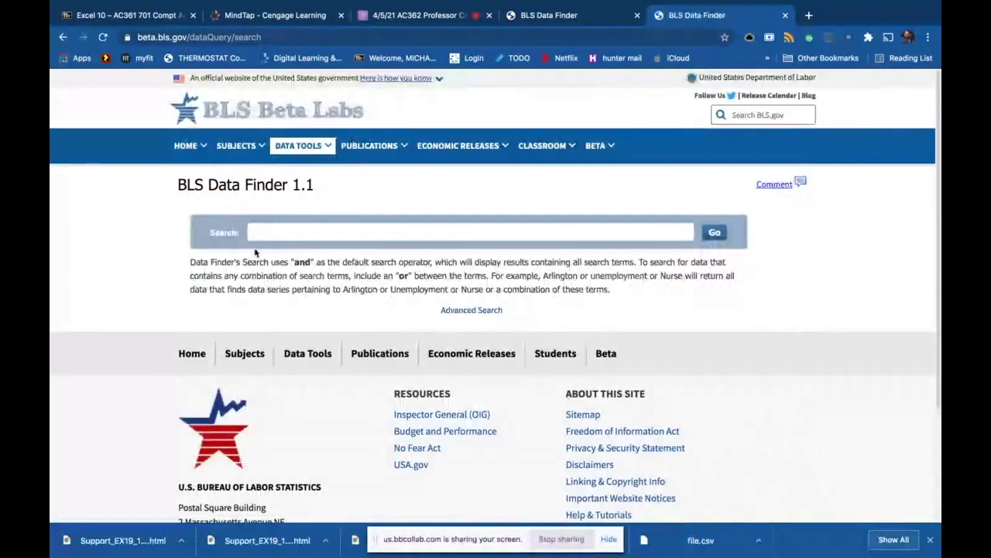
Search BLS Data Finder for 'advertising salary' and browse the 30 results
left_click(258, 231)
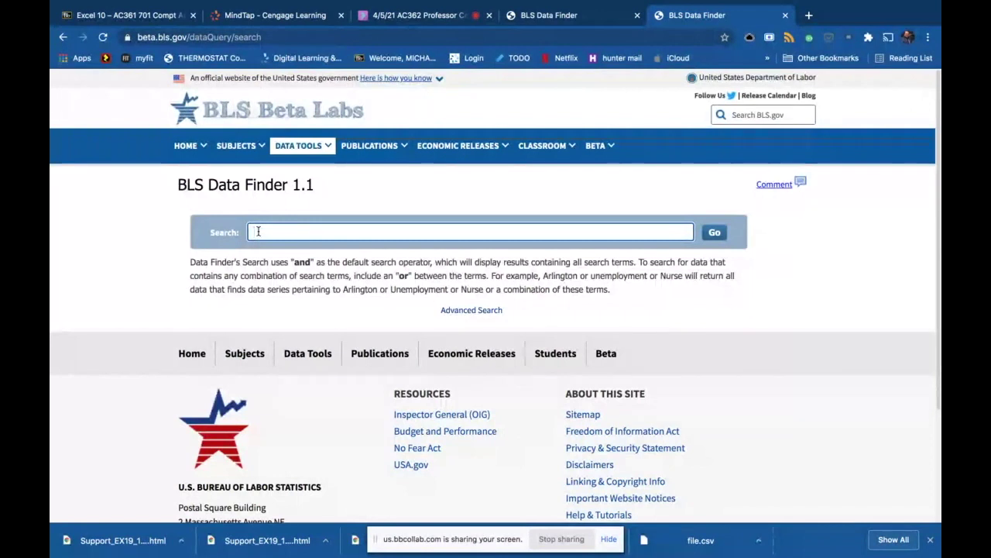
type("Advertising")
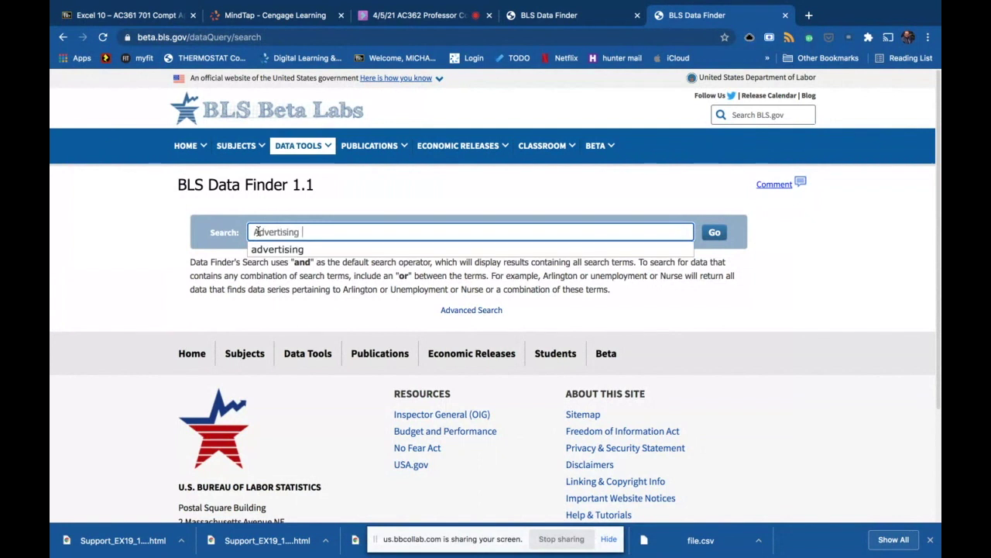
type(" sal")
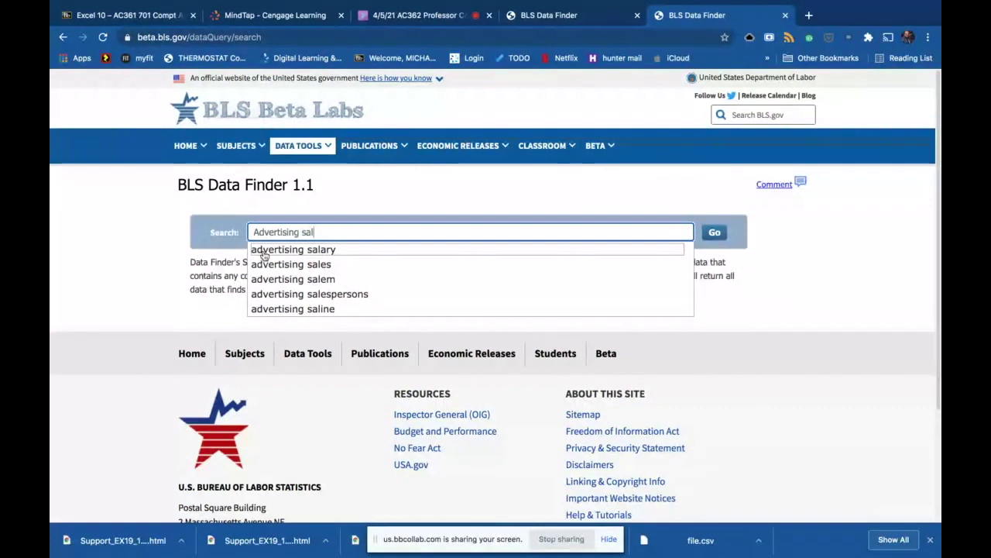
left_click(262, 249)
left_click(713, 234)
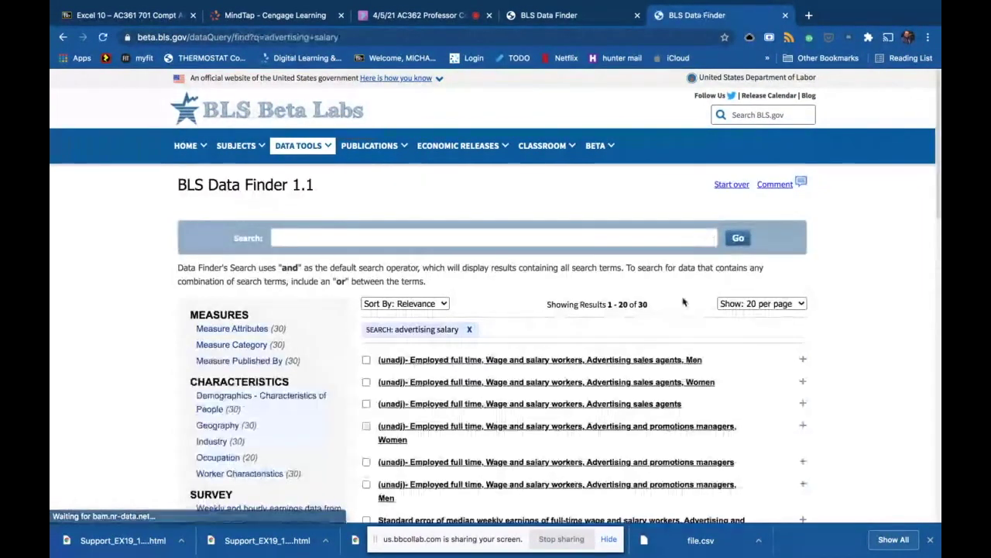
scroll(680, 316, "down", 2)
scroll(680, 316, "down", 3)
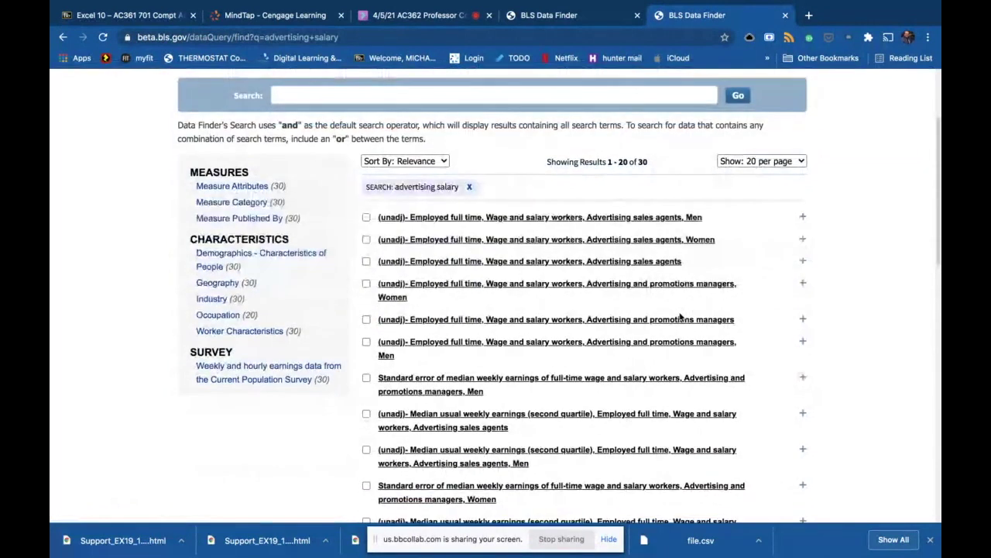
scroll(674, 333, "down", 1)
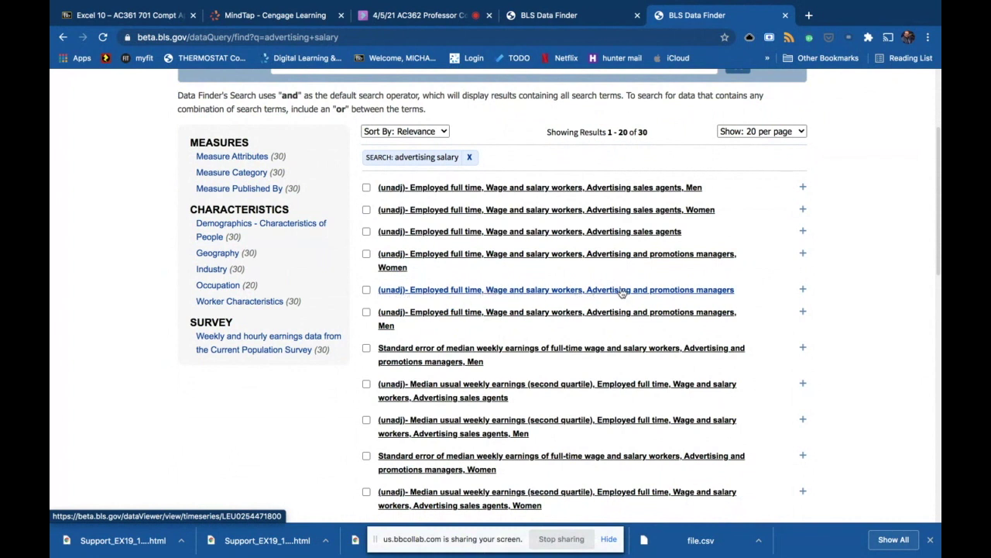
Open the Advertising and promotions managers series and inspect its 2018–2020 chart points
left_click(621, 290)
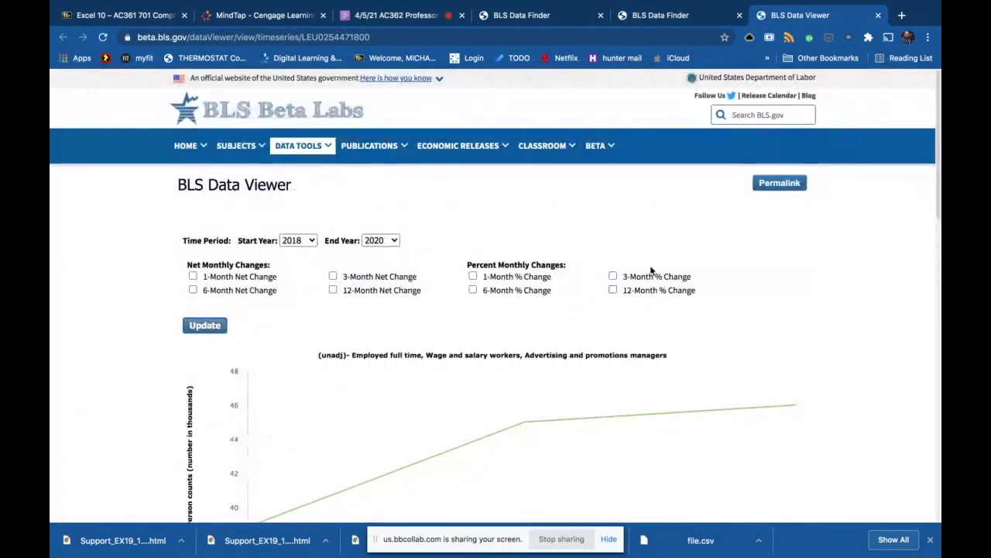
scroll(651, 271, "down", 3)
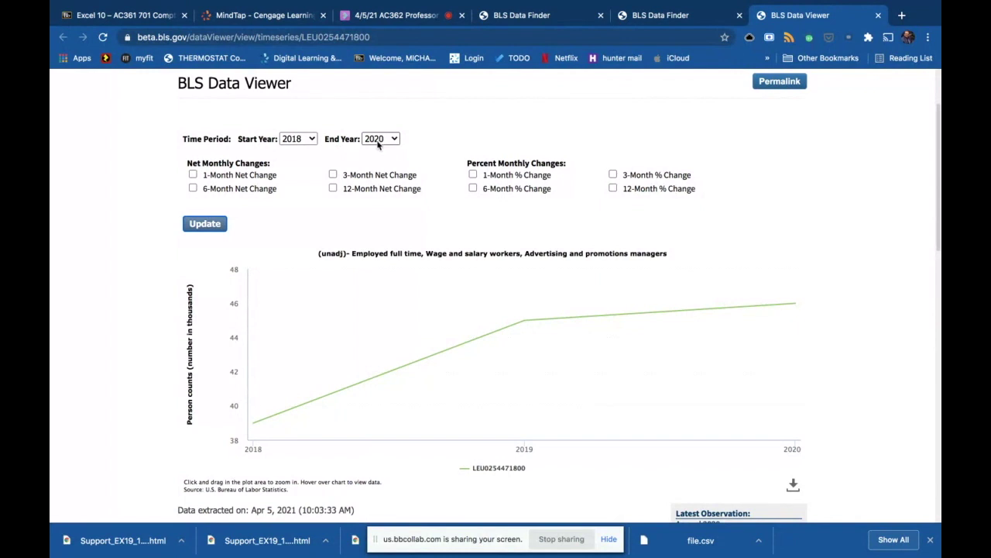
mouse_move(359, 385)
mouse_move(533, 316)
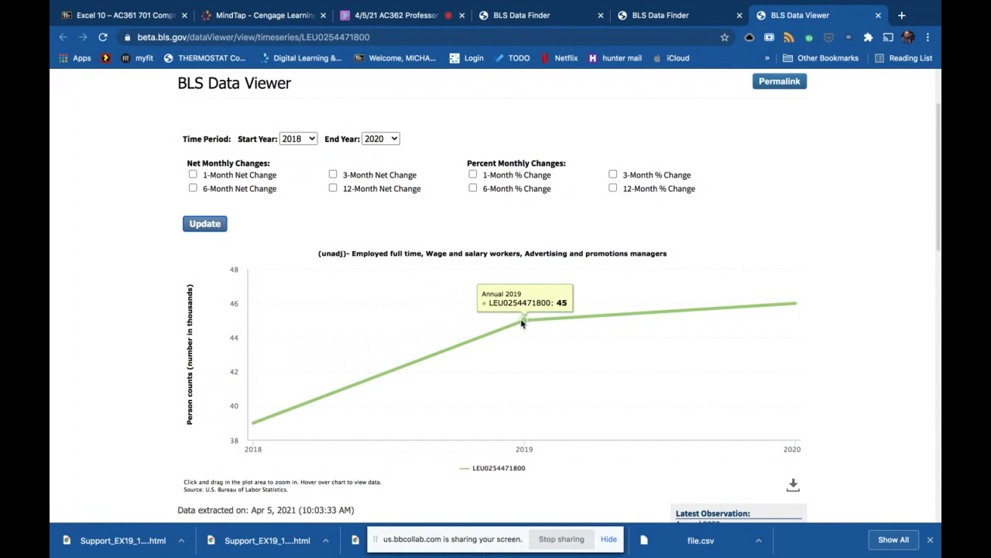
mouse_move(773, 308)
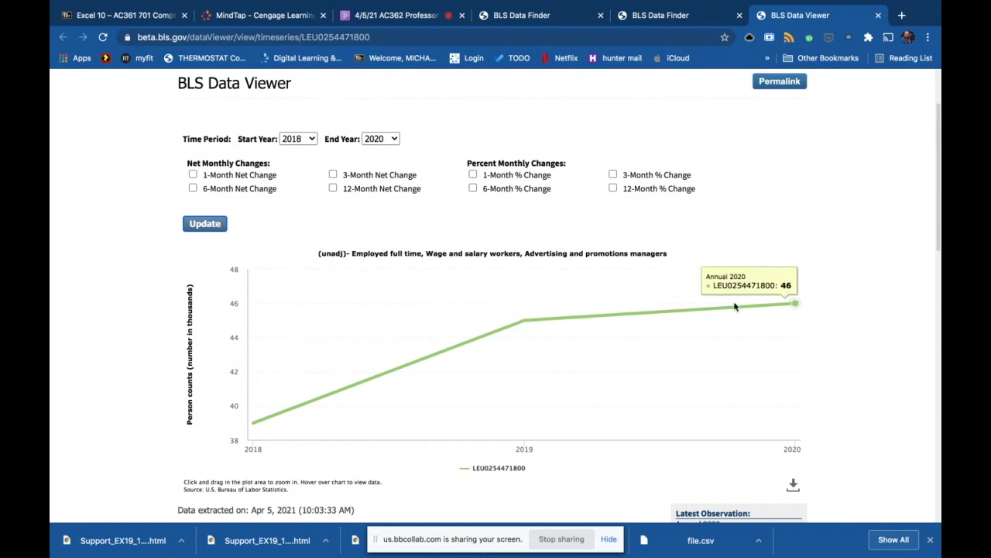
Select the 2018–2020 data table rows showing 39, 45 and 46
scroll(834, 374, "down", 3)
scroll(834, 374, "down", 5)
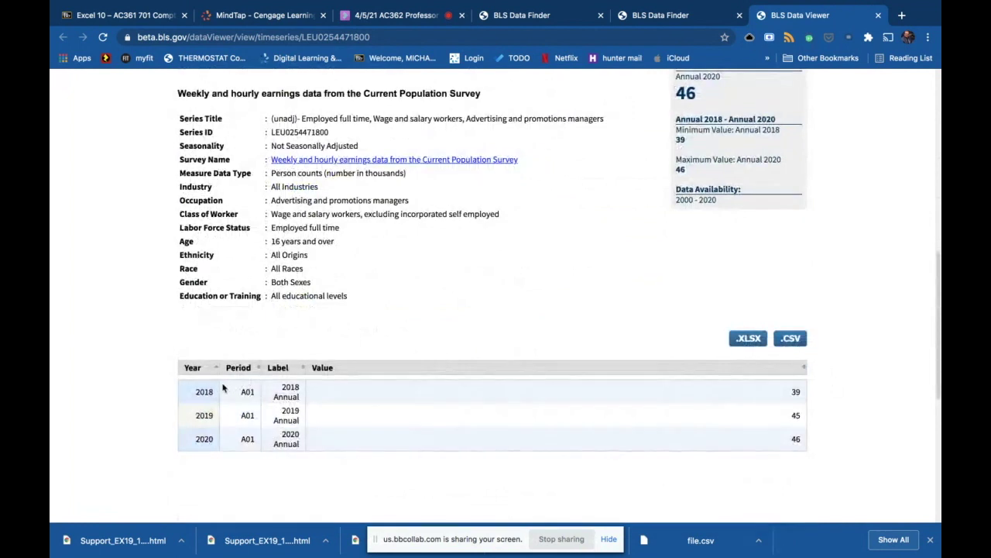
left_click_drag(195, 392, 355, 449)
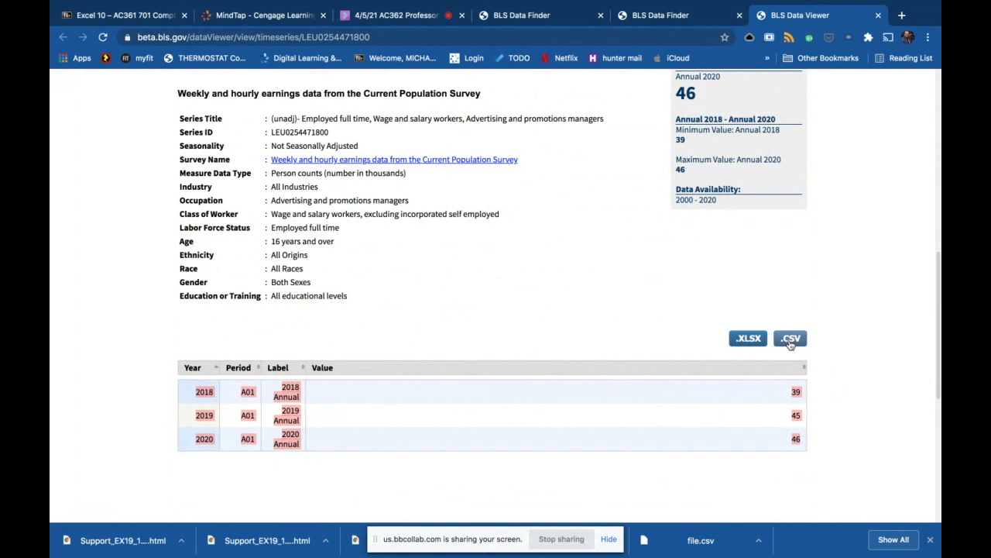
Download the series as CSV, open file (1).csv in Numbers, then minimize Numbers
left_click(791, 342)
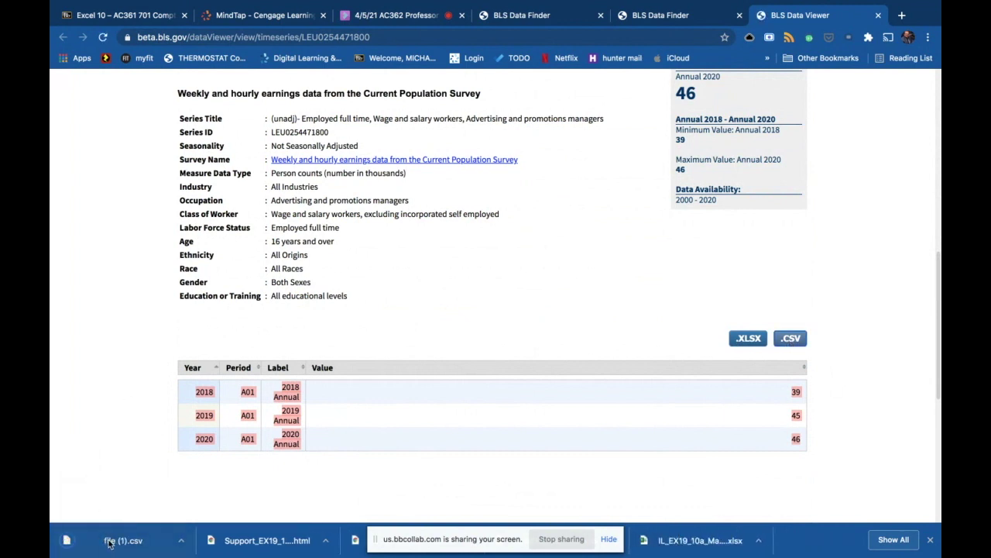
right_click(109, 543)
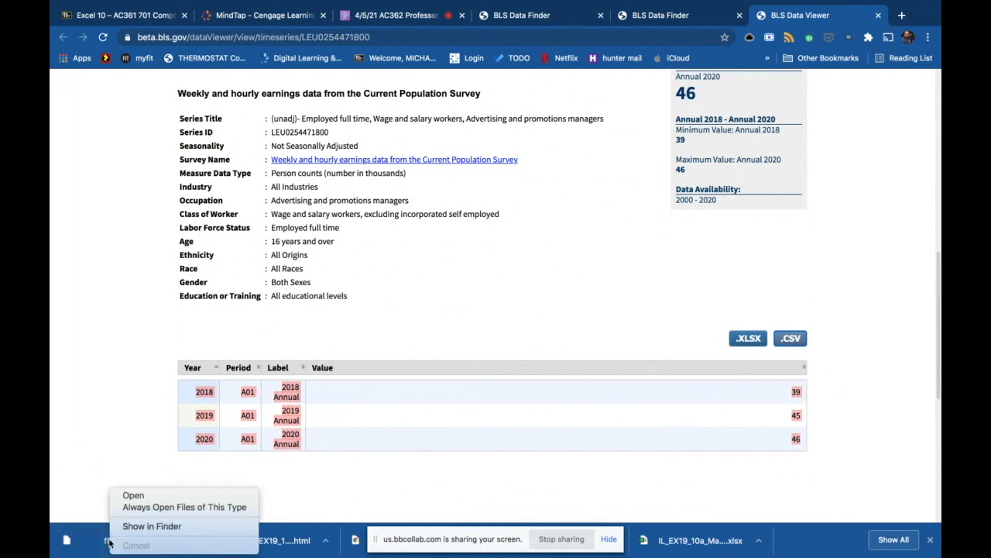
left_click(130, 497)
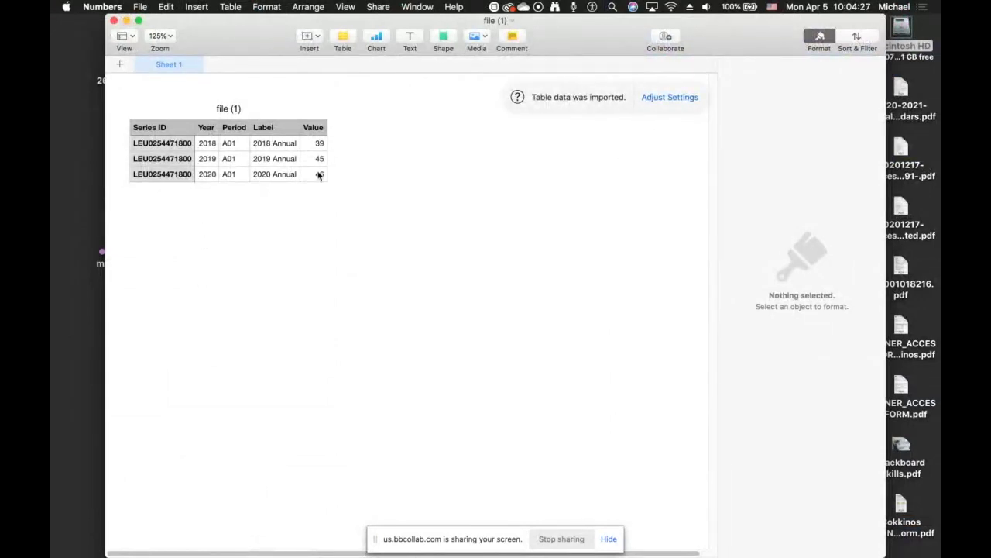
left_click(127, 21)
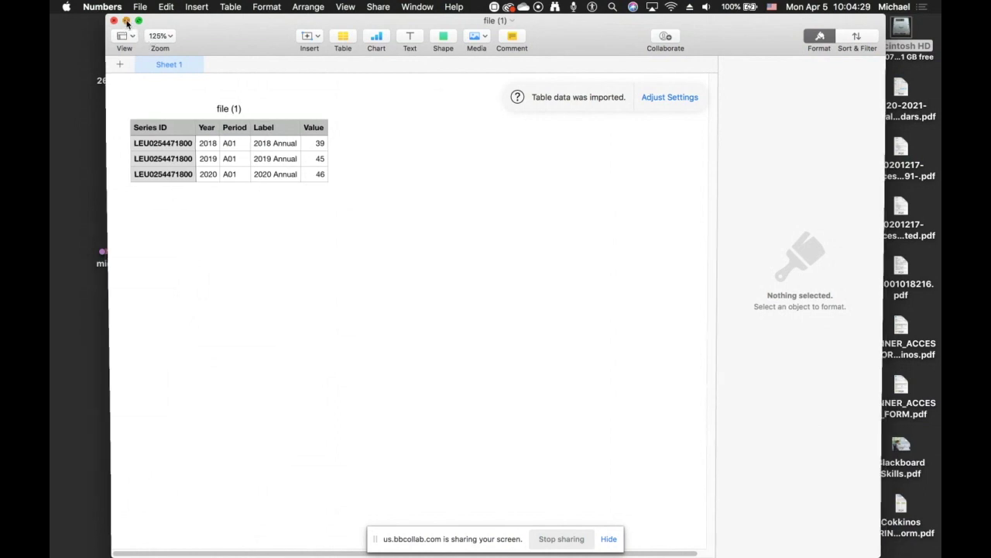
Open file (1).csv from the Downloads folder with Microsoft Word
left_click(906, 27)
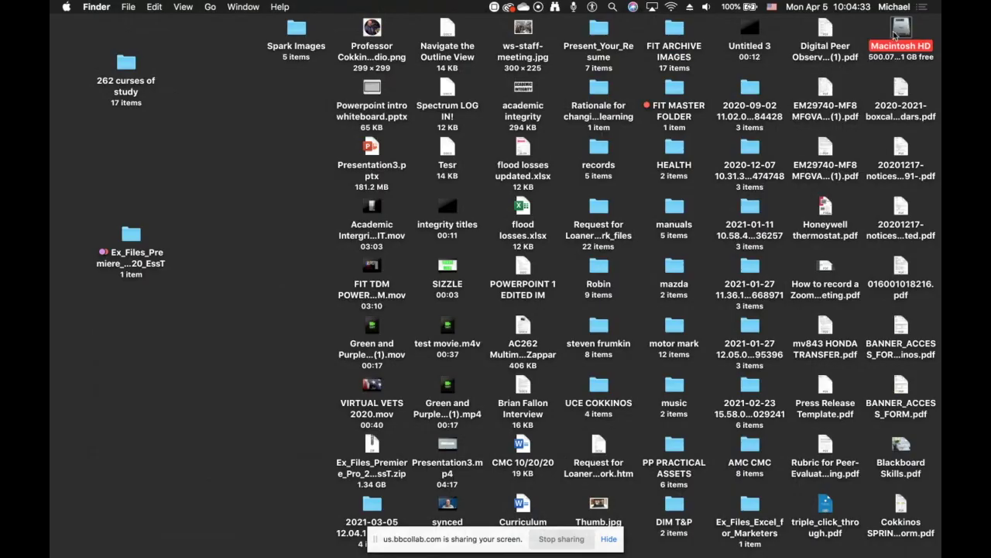
double_click(899, 34)
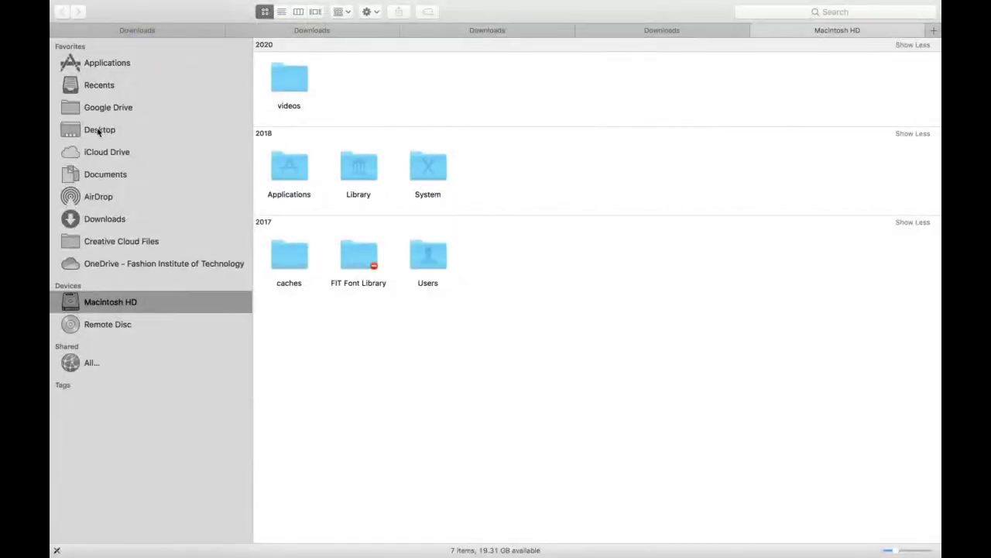
left_click(98, 220)
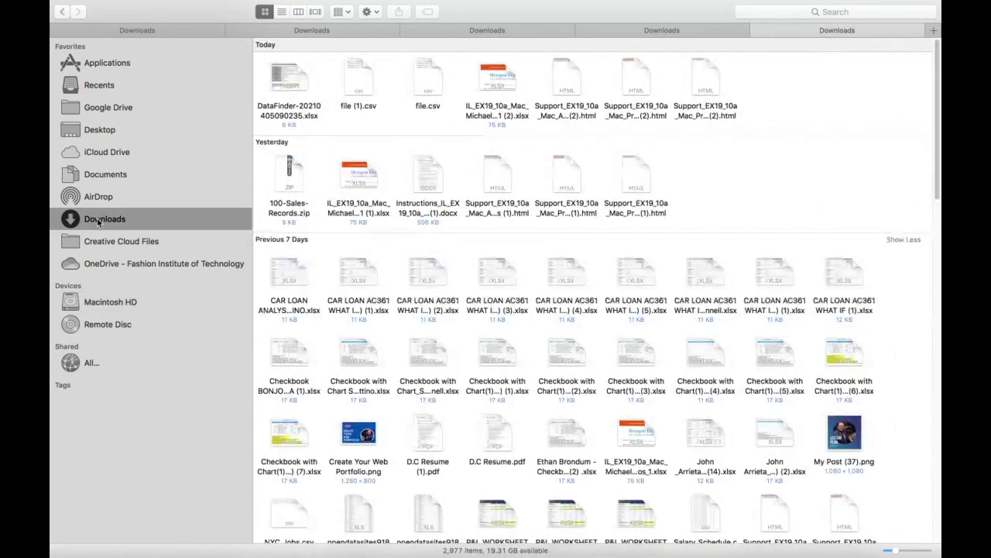
right_click(361, 88)
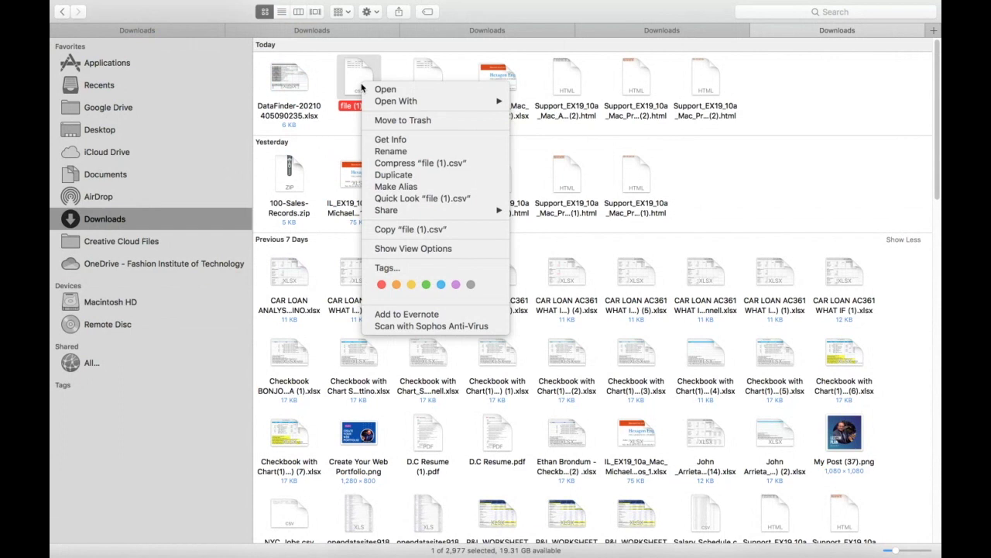
mouse_move(384, 107)
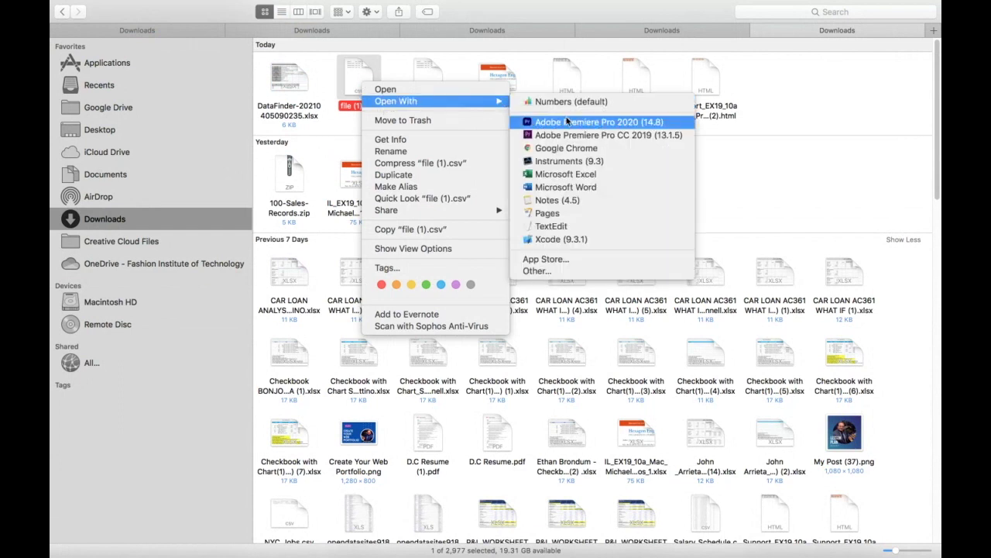
left_click(572, 186)
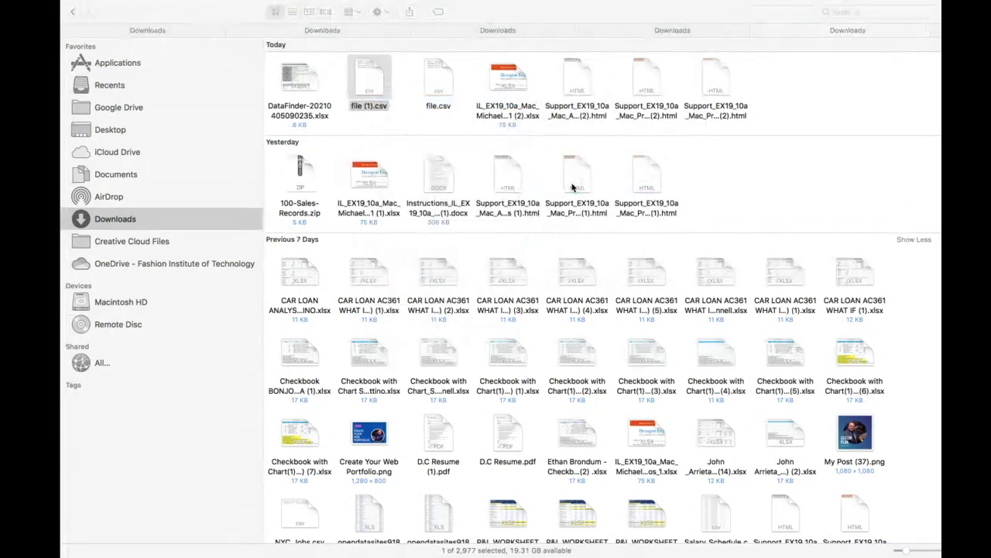
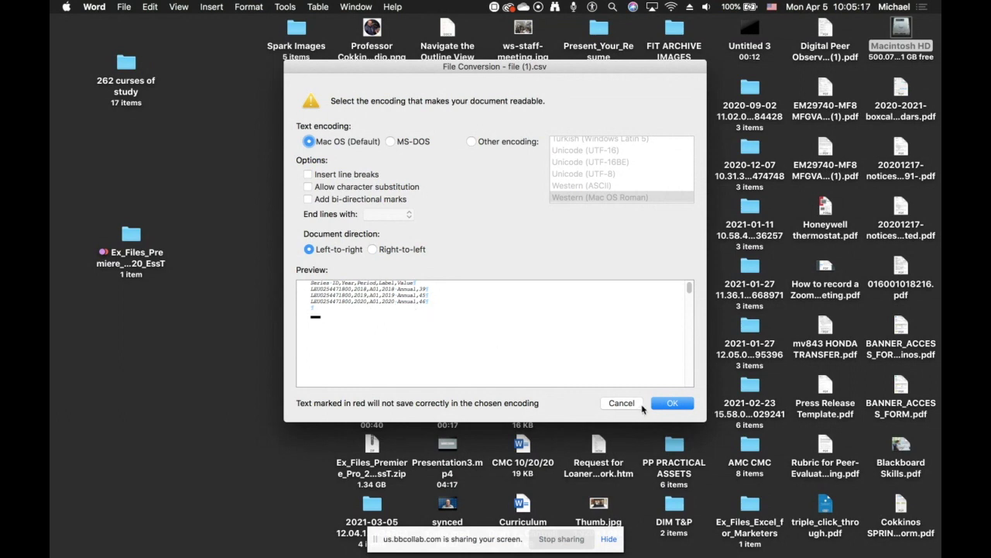
Open the CSV in Word with default encoding and save it as 'Ad Salary' (.docx) in Downloads
left_click(668, 403)
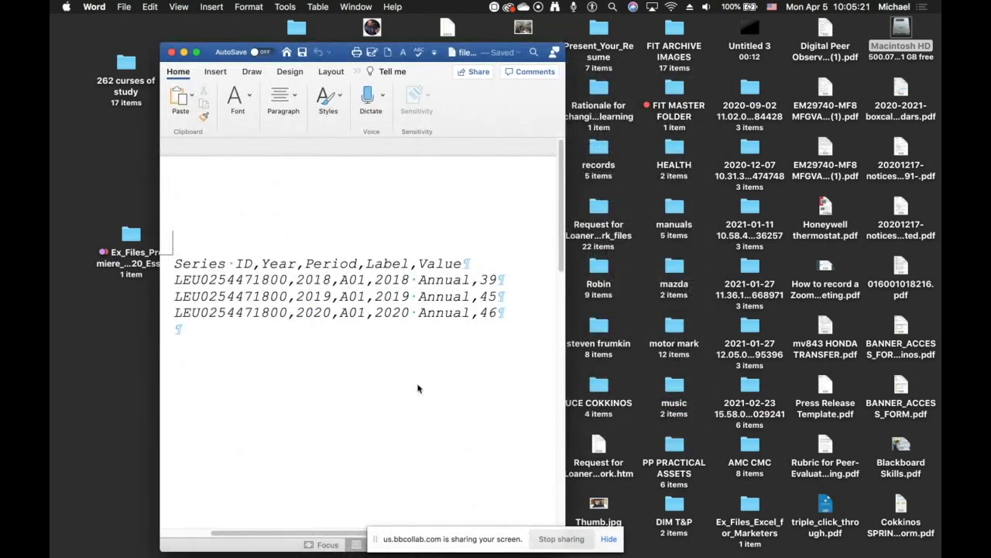
left_click(125, 8)
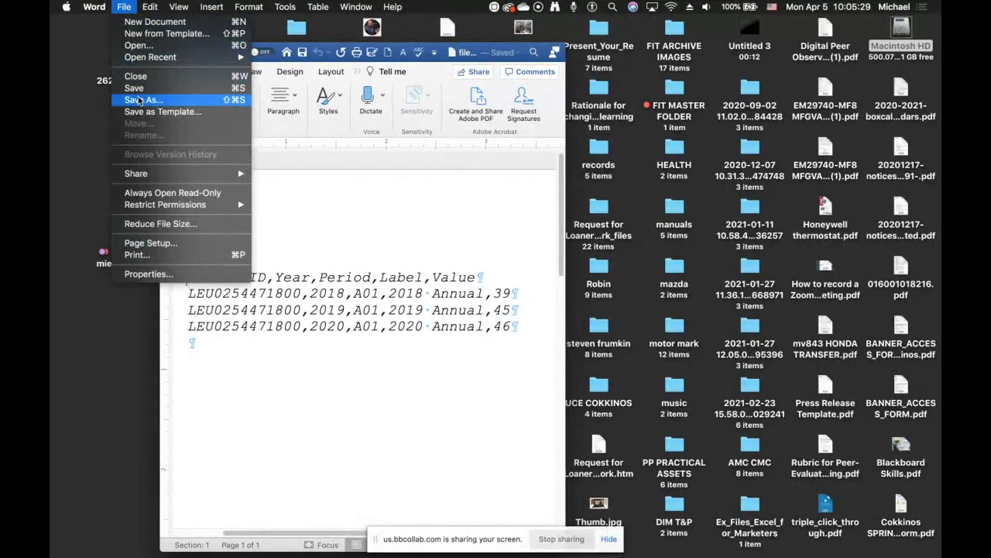
left_click(139, 100)
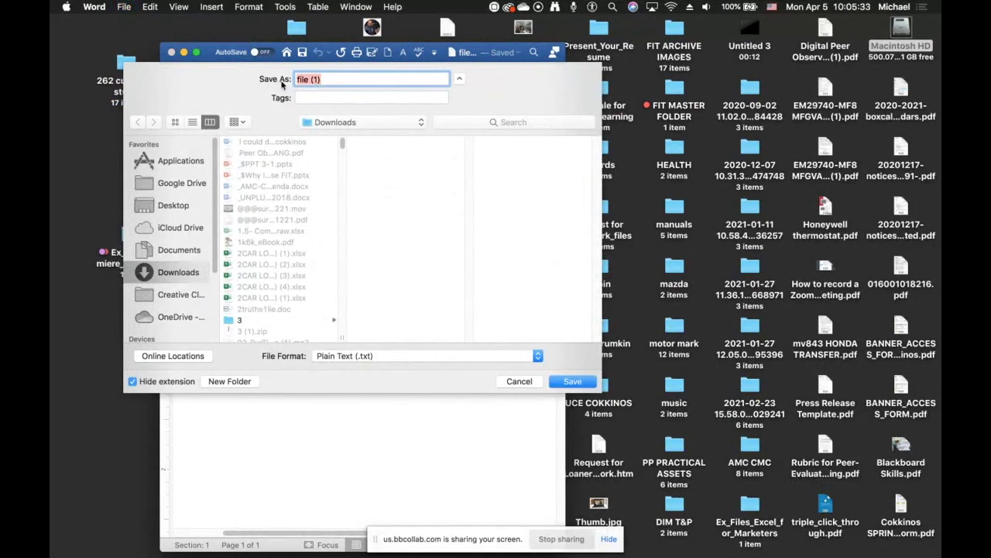
type("Ad Salary")
left_click(536, 358)
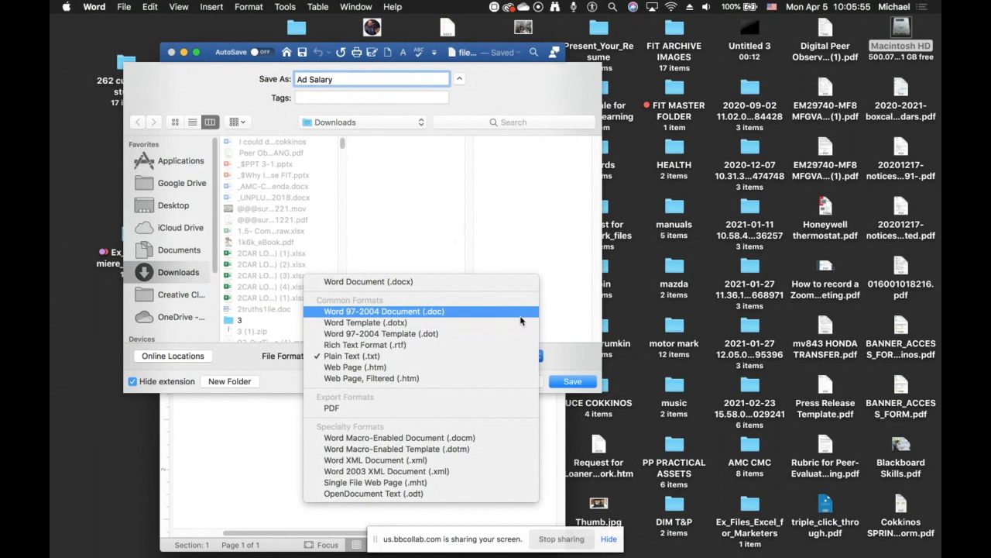
left_click(513, 283)
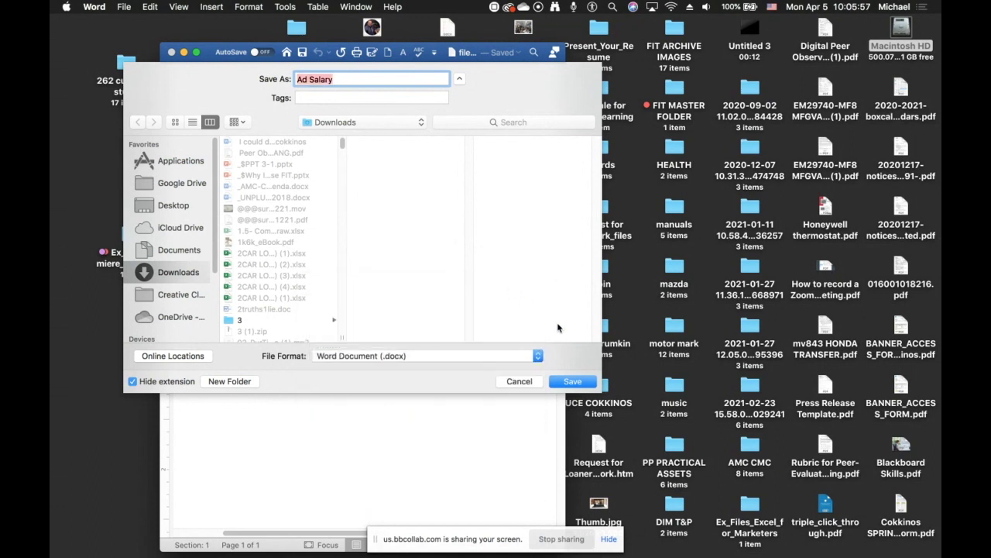
left_click(568, 381)
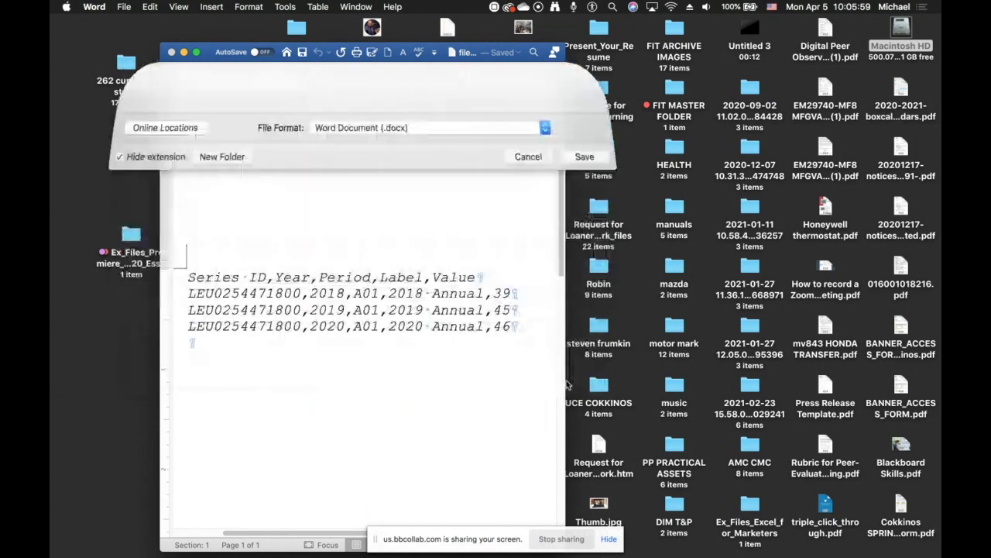
left_click(618, 374)
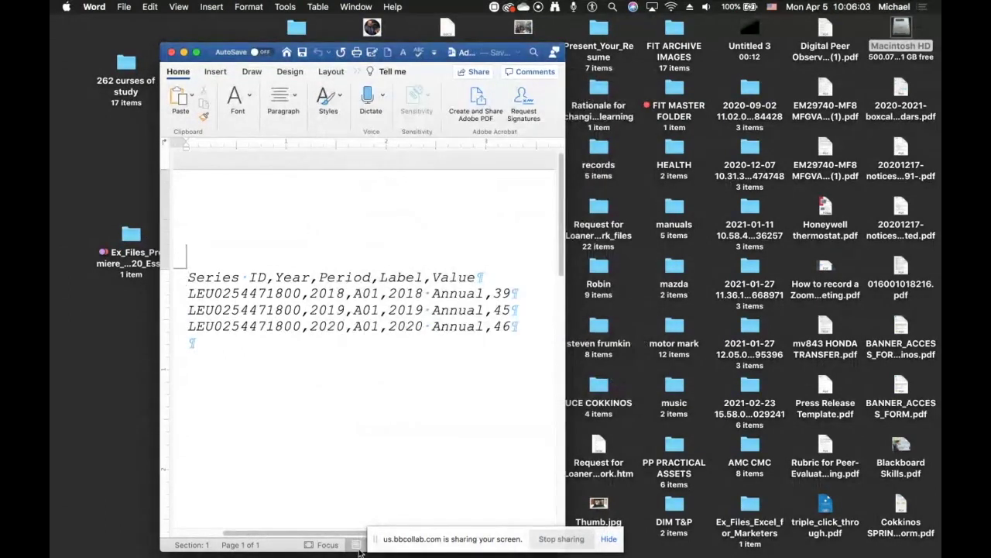
Switch to Excel and create a new blank workbook, Book2
left_click(387, 521)
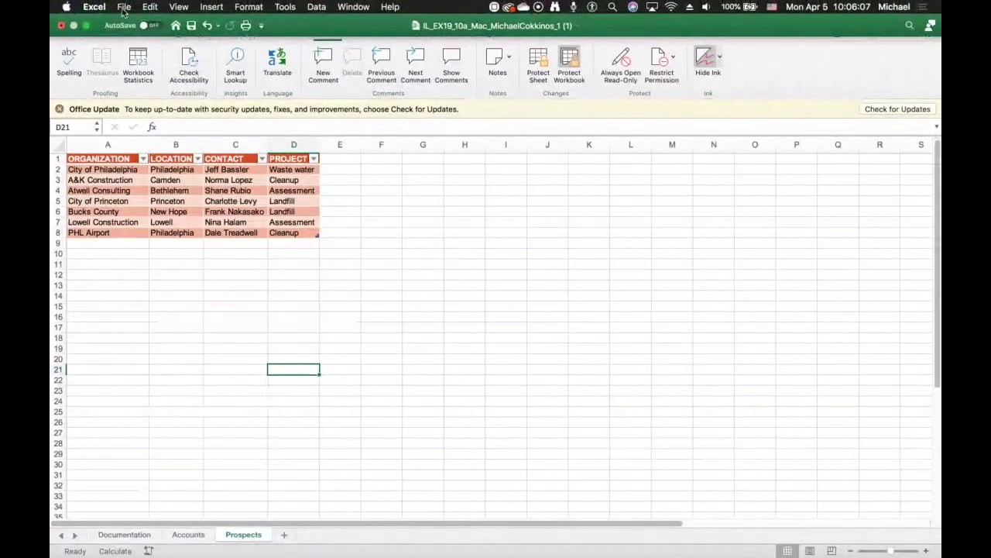
left_click(124, 7)
left_click(126, 22)
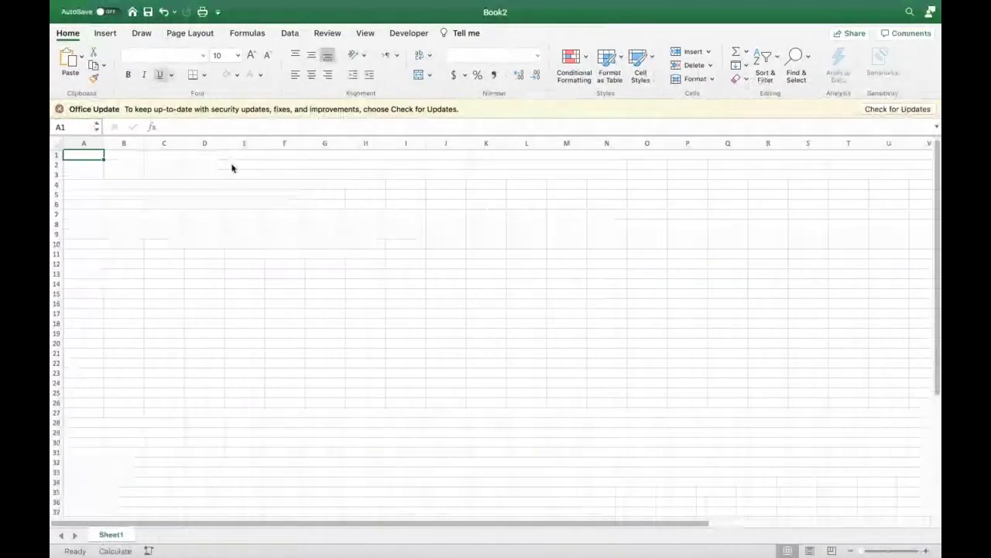
Start importing file (1).csv through Data > Get External Data > From Text
left_click(291, 33)
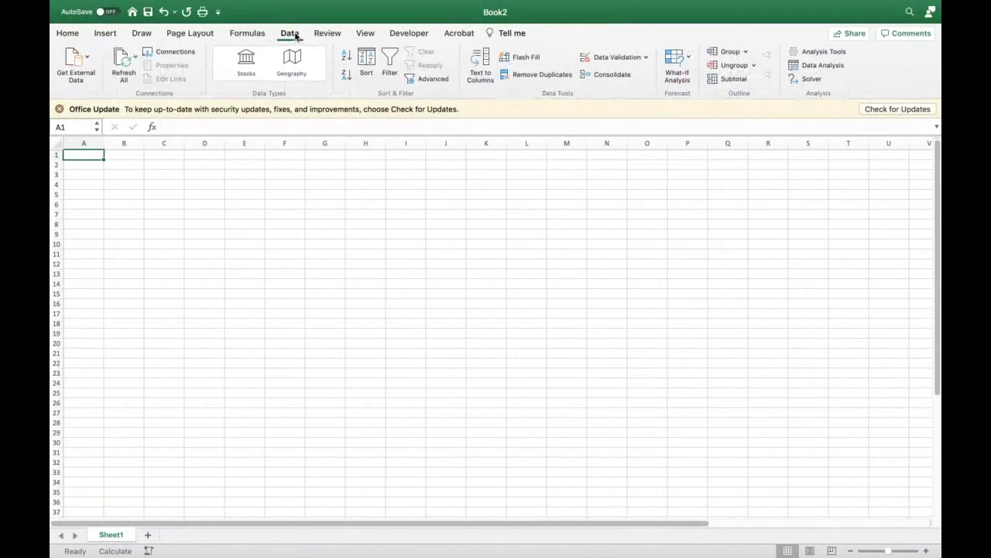
left_click(87, 62)
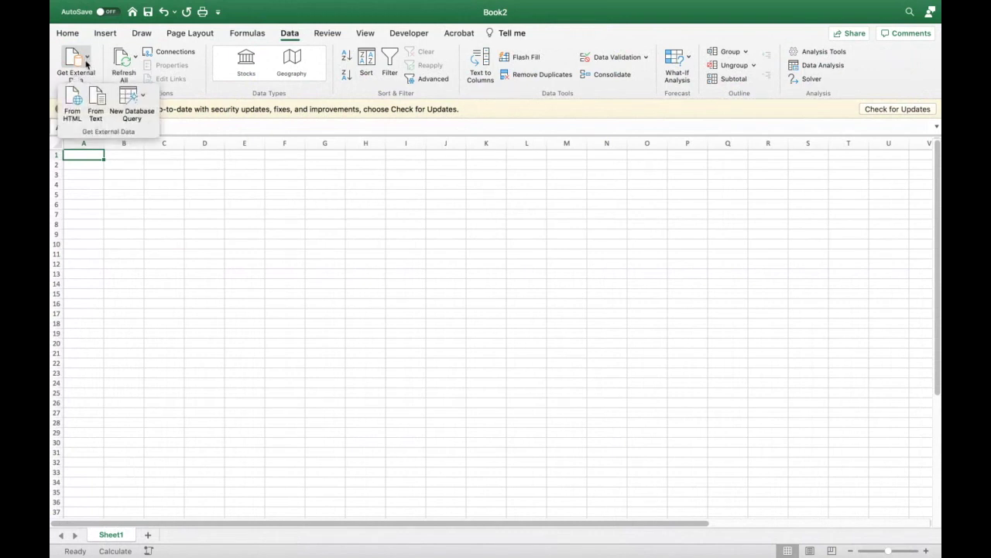
left_click(94, 106)
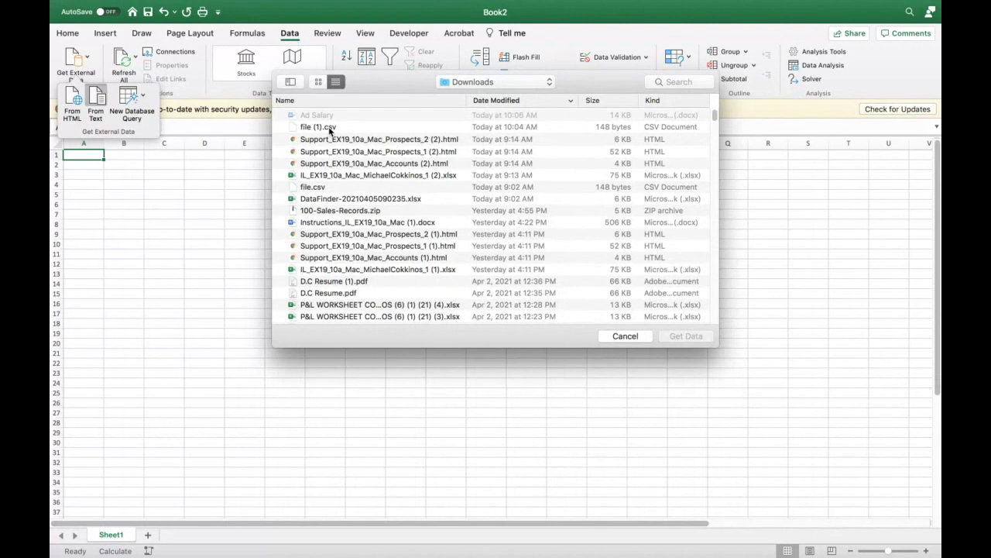
double_click(330, 130)
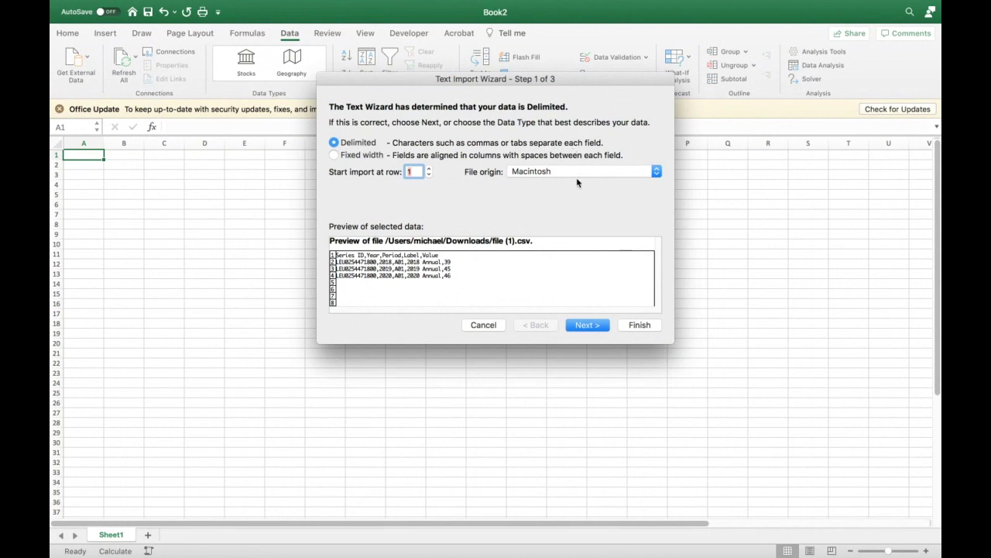
Set the Text Import Wizard to split columns on Comma only, with Tab unchecked
left_click(585, 325)
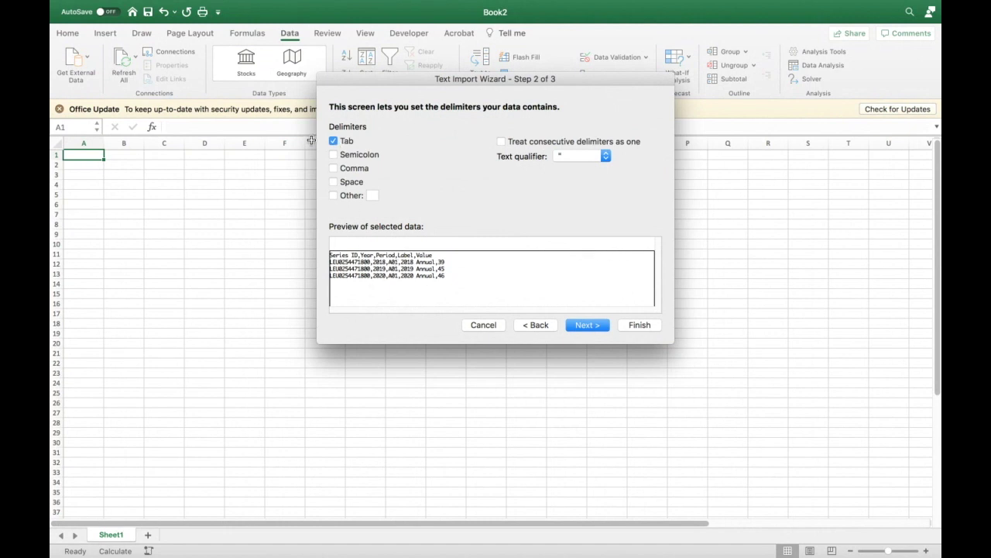
left_click(333, 155)
left_click(333, 141)
left_click(334, 168)
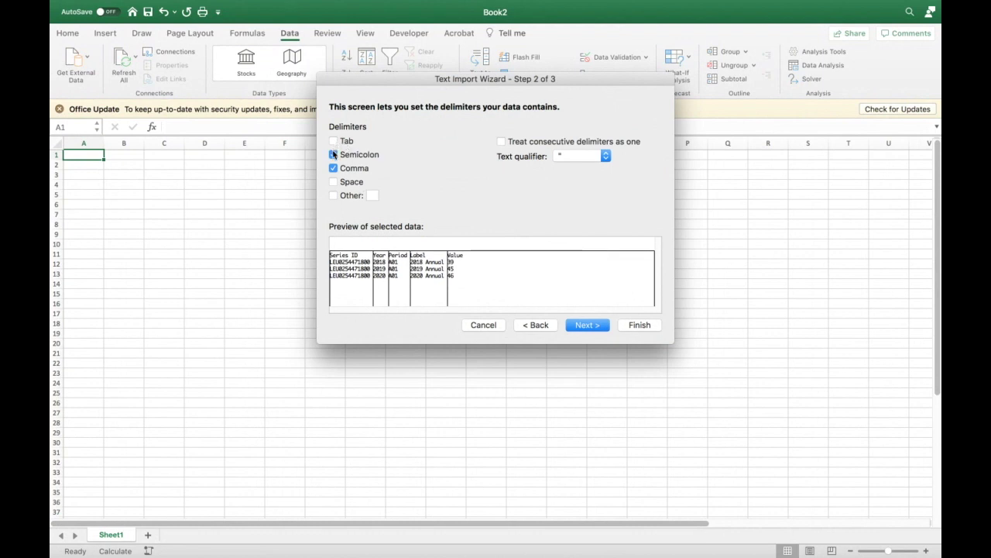
left_click(334, 154)
left_click(587, 326)
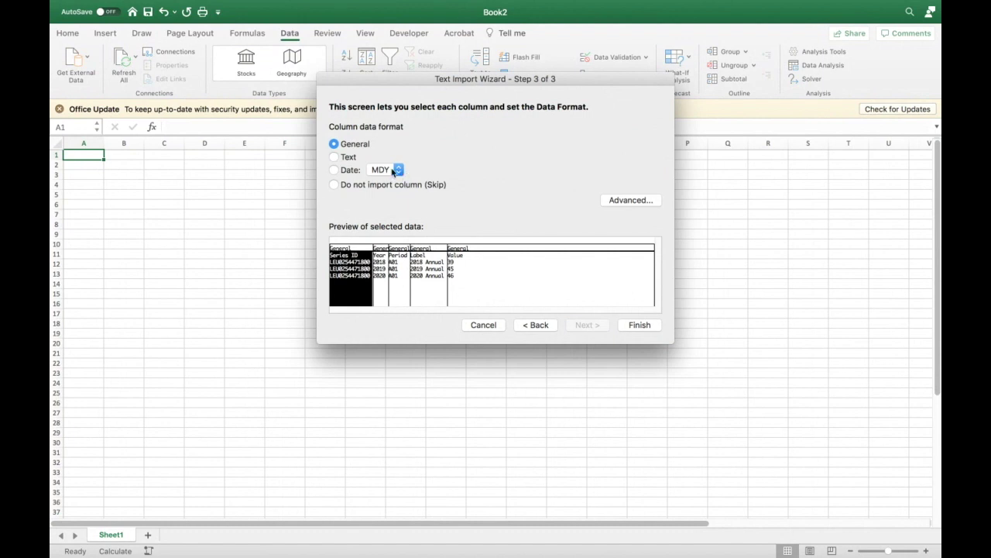
Finish the import and place the data starting at cell $A$1 of Sheet1
left_click(639, 324)
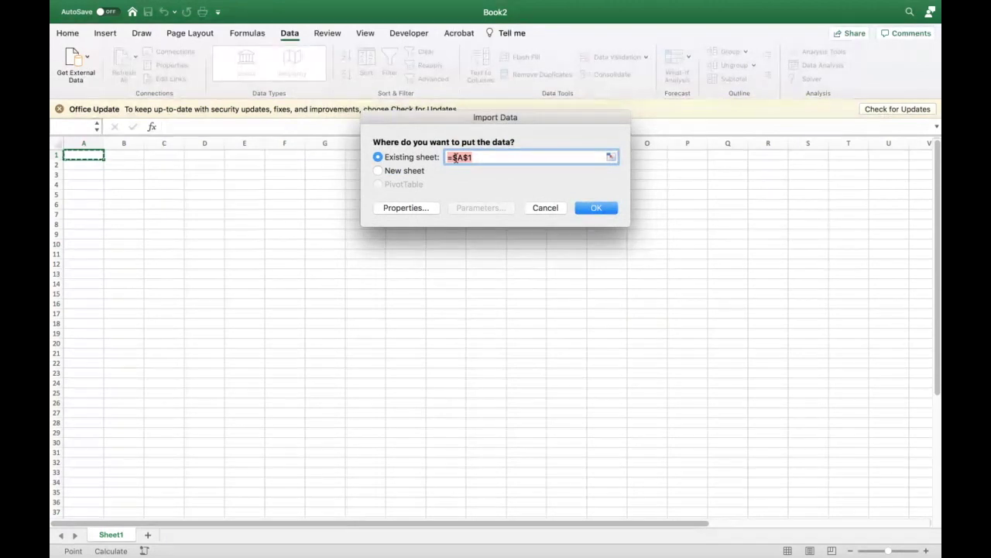
left_click(587, 211)
left_click(421, 206)
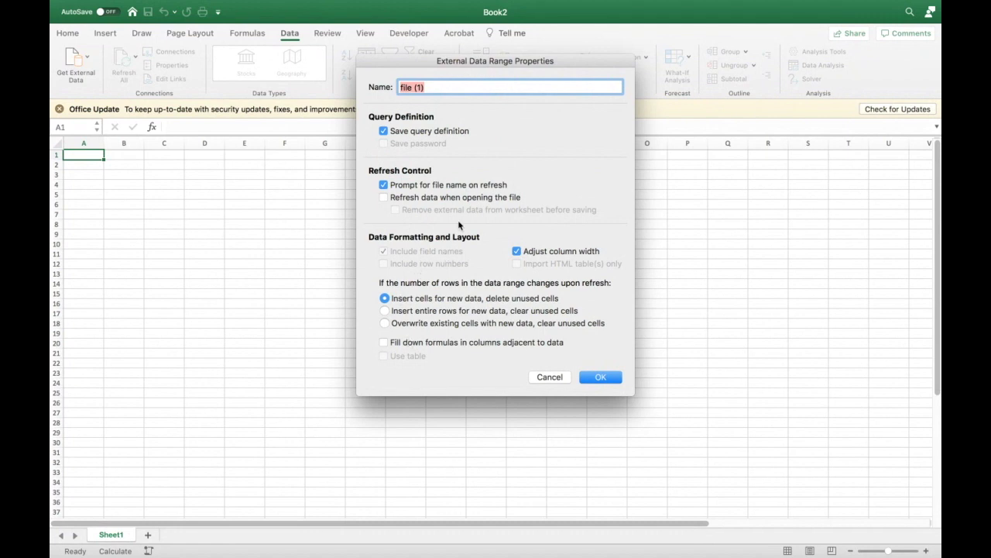
left_click(589, 378)
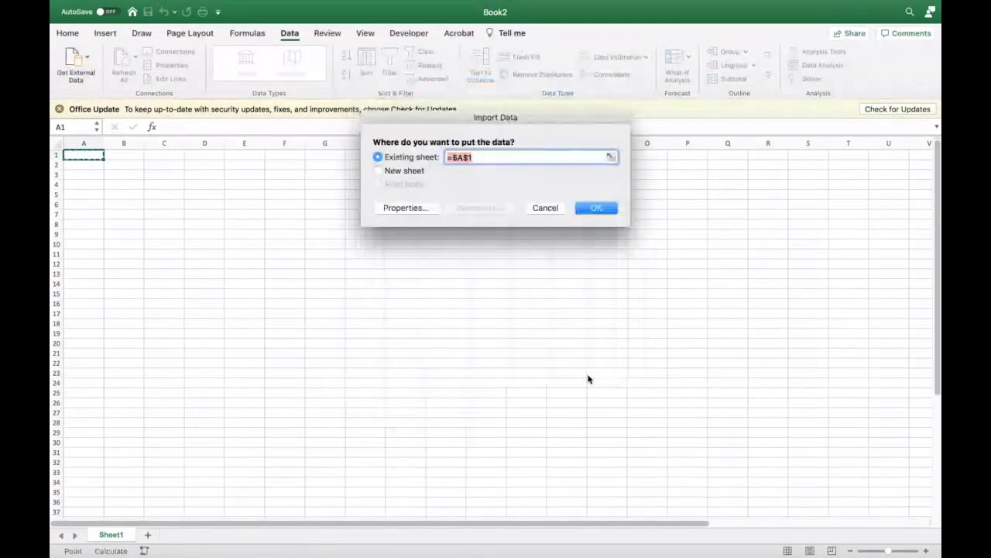
left_click(599, 207)
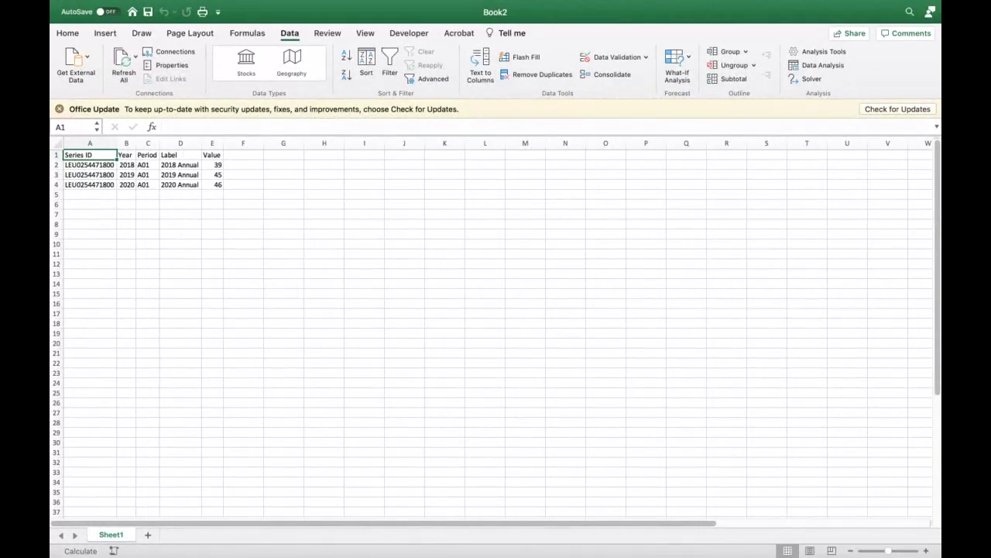
In BLS Data Viewer, set Start Year to 2010 and update the chart to span 2010–2020
mouse_move(279, 527)
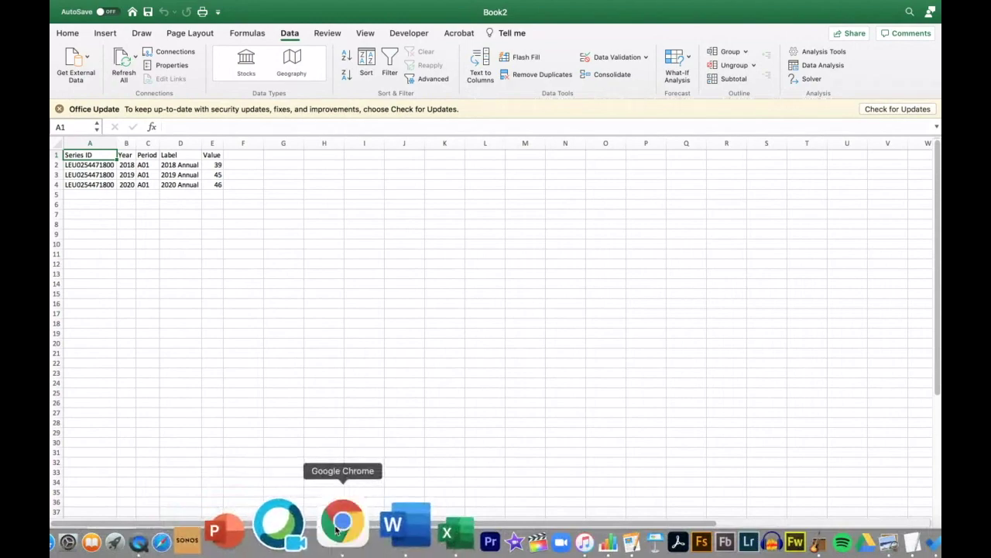
left_click(336, 529)
scroll(365, 377, "up", 10)
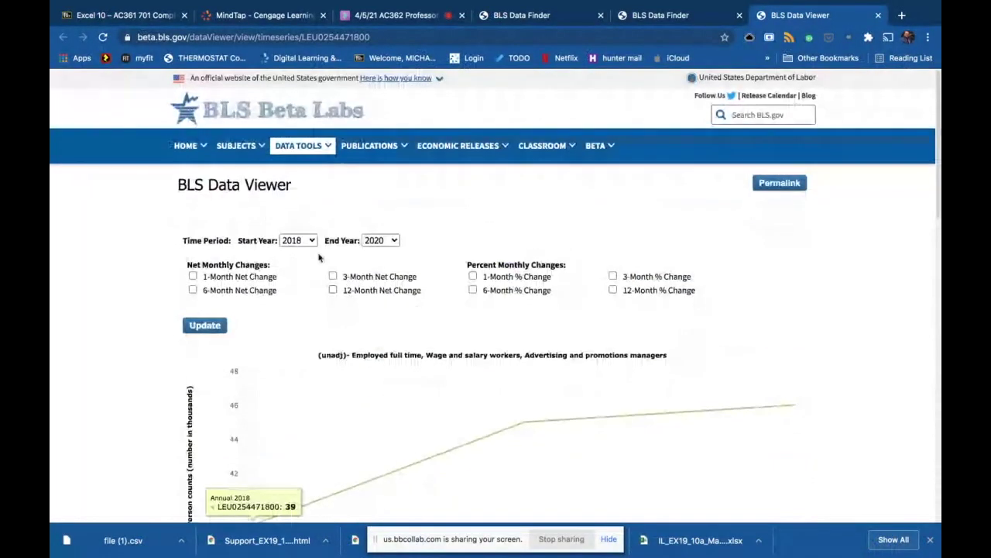
left_click(312, 241)
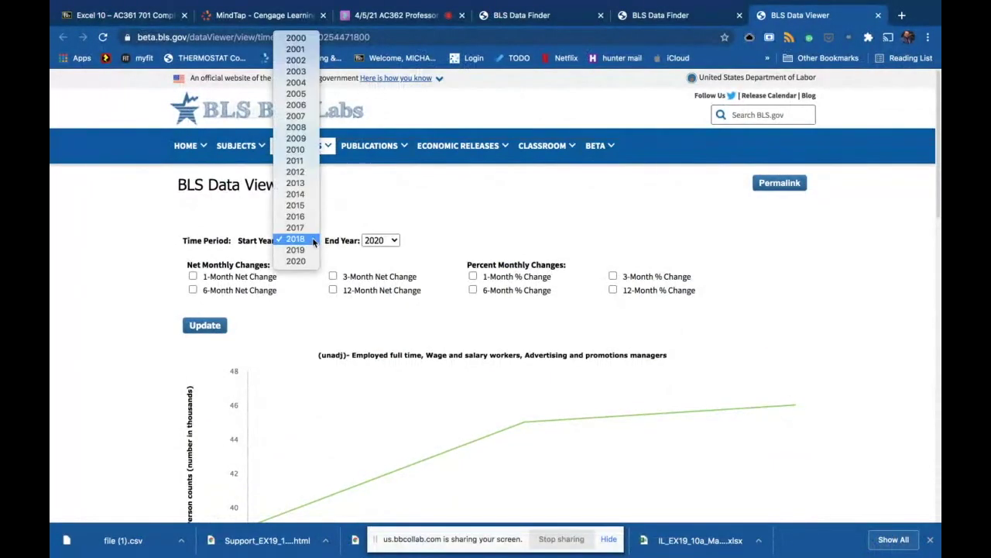
left_click(306, 150)
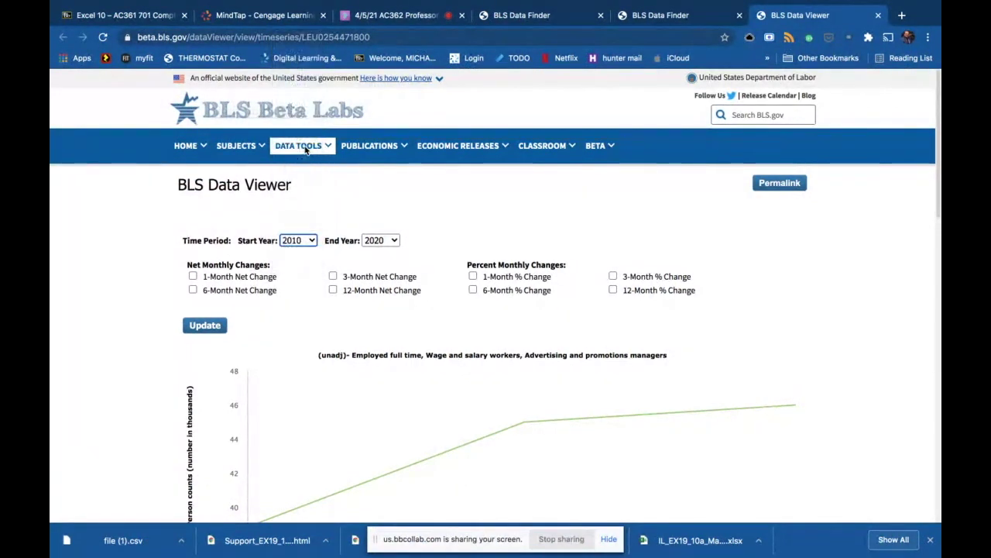
scroll(535, 232, "down", 5)
scroll(533, 248, "up", 2)
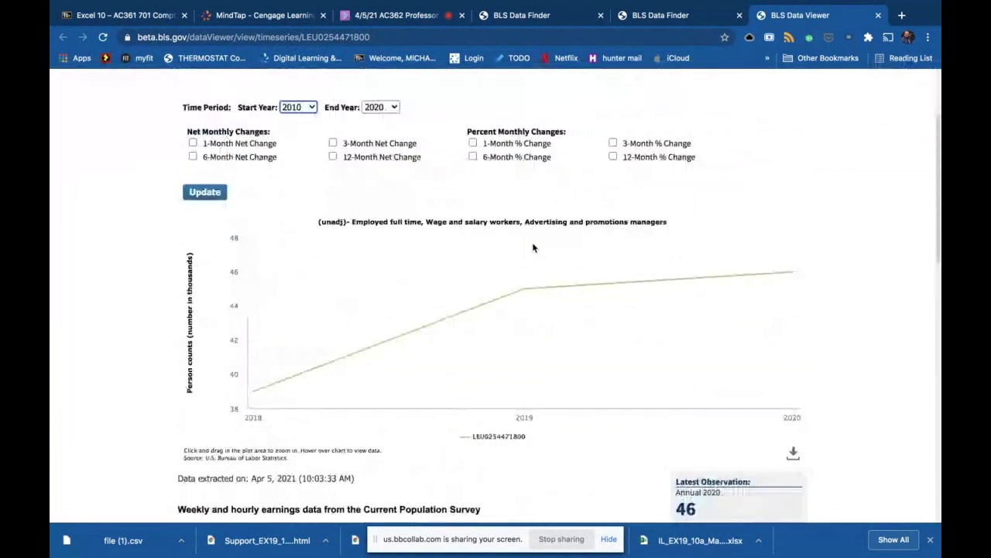
scroll(426, 248, "up", 2)
left_click(194, 293)
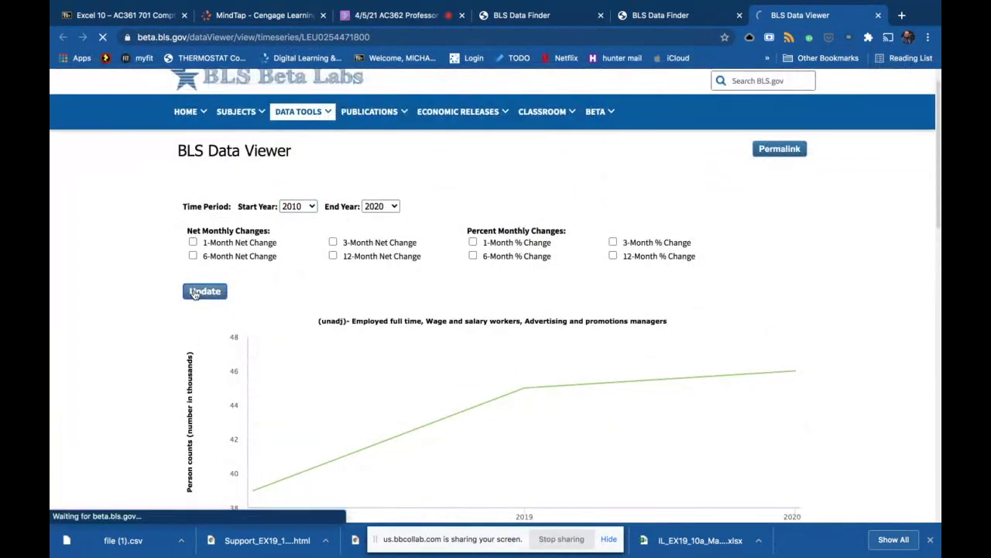
scroll(464, 341, "down", 3)
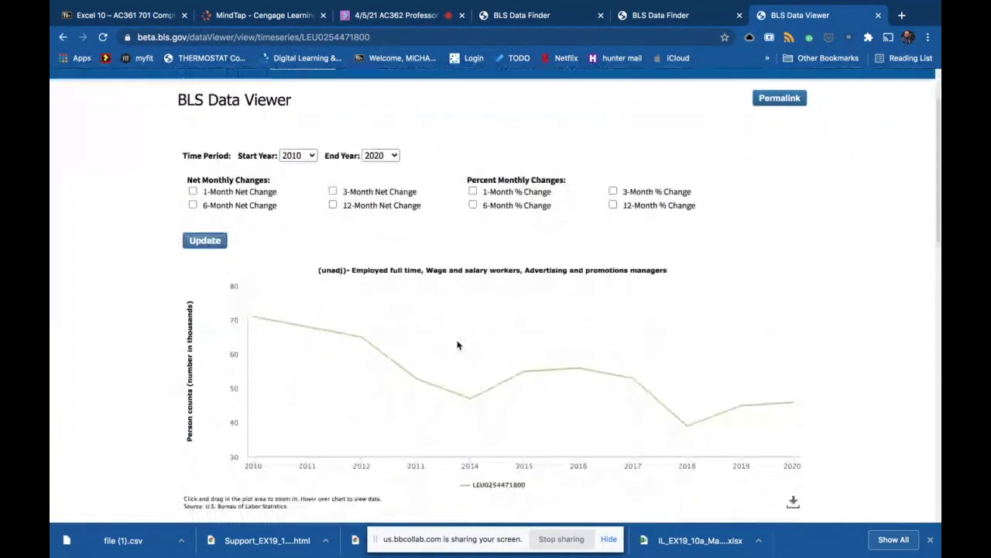
scroll(457, 346, "down", 1)
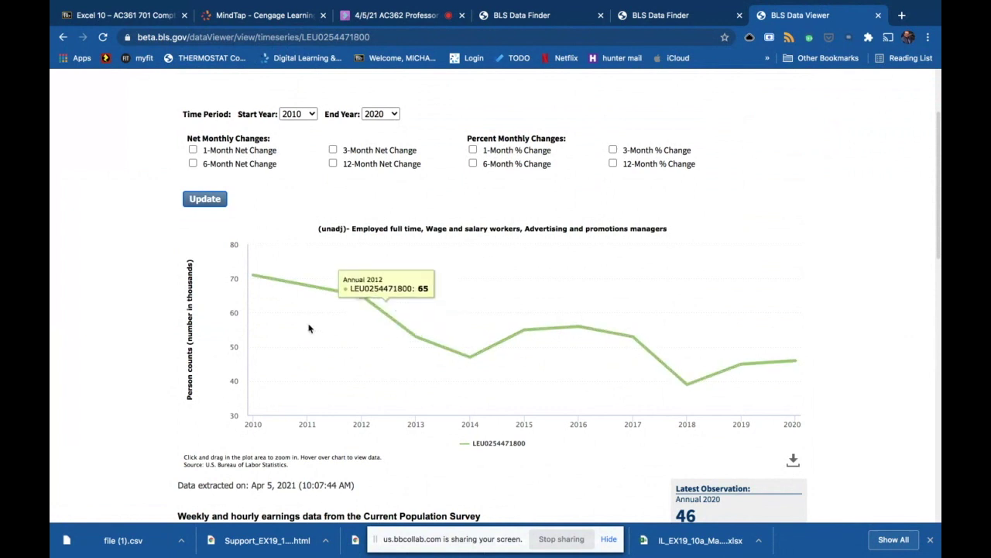
mouse_move(254, 283)
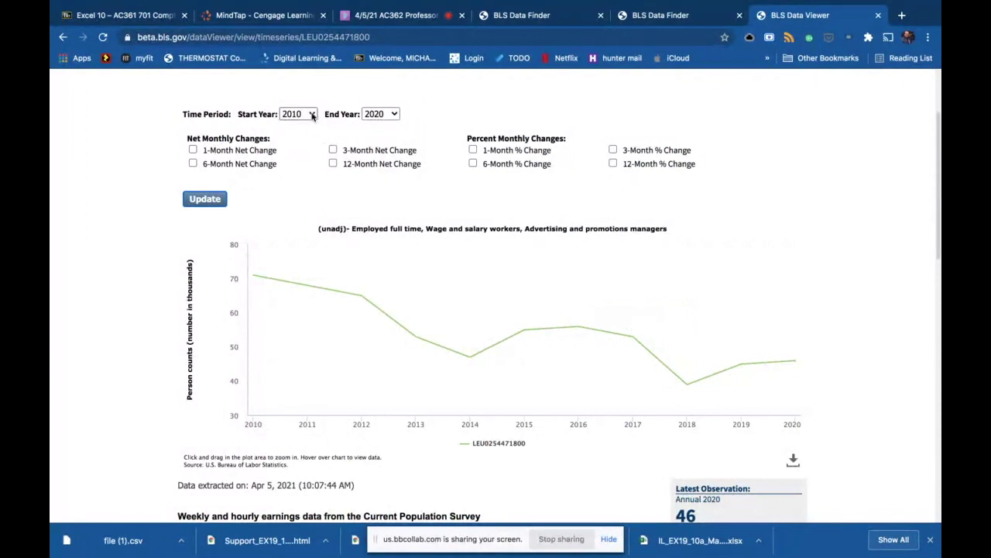
Change the Start Year to 2002 and update the series to cover 2002–2020
left_click(312, 115)
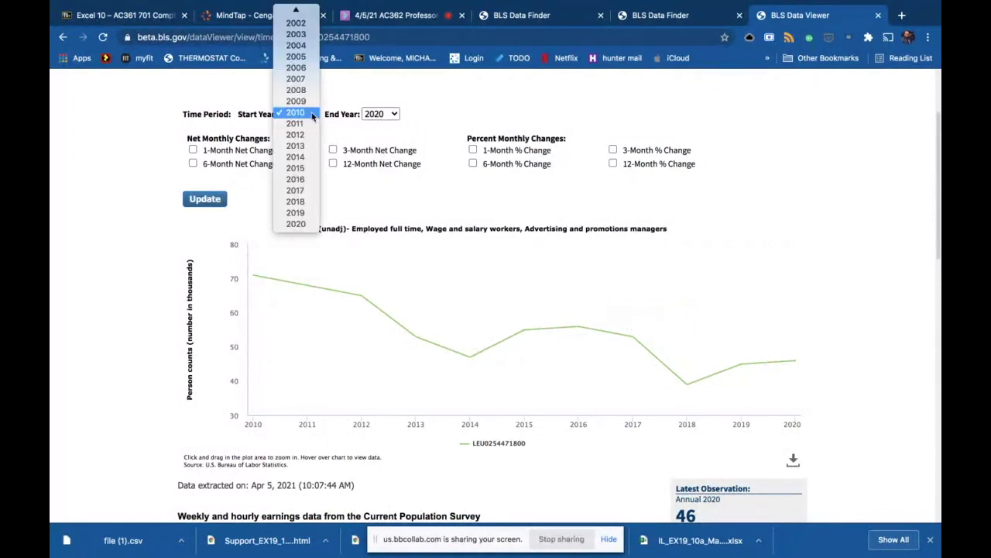
left_click(306, 30)
left_click(199, 201)
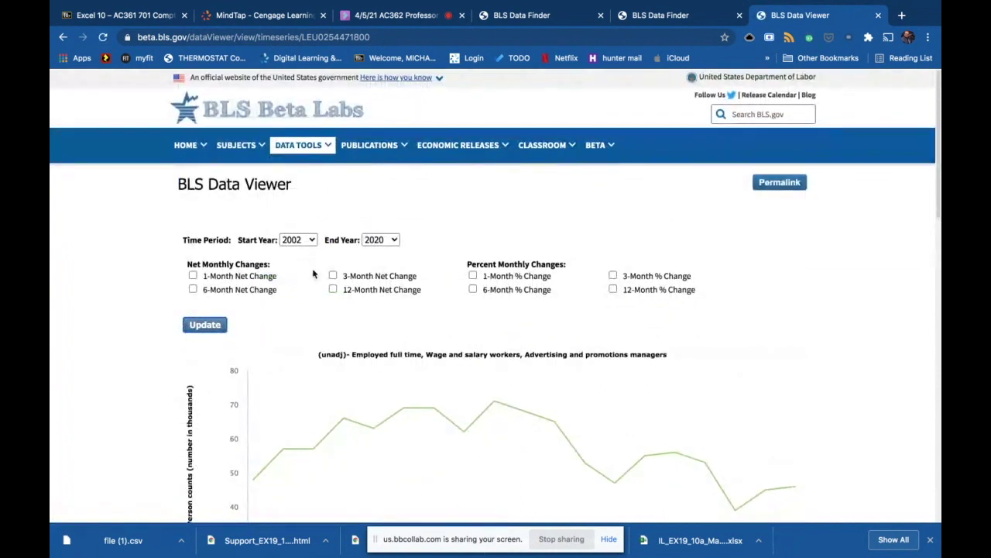
Download the data table as .CSV, file (2).csv, and open the download
scroll(314, 273, "down", 2)
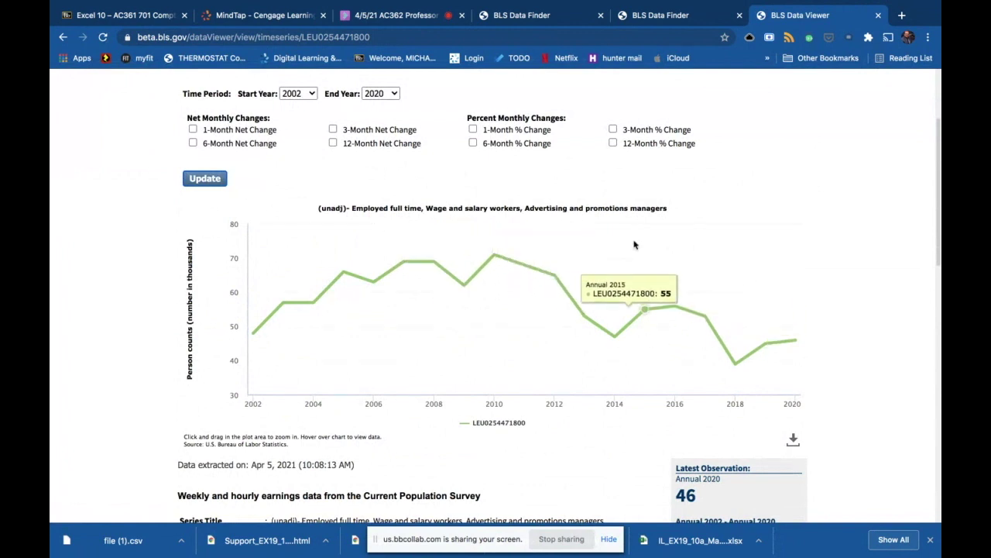
scroll(724, 228, "down", 5)
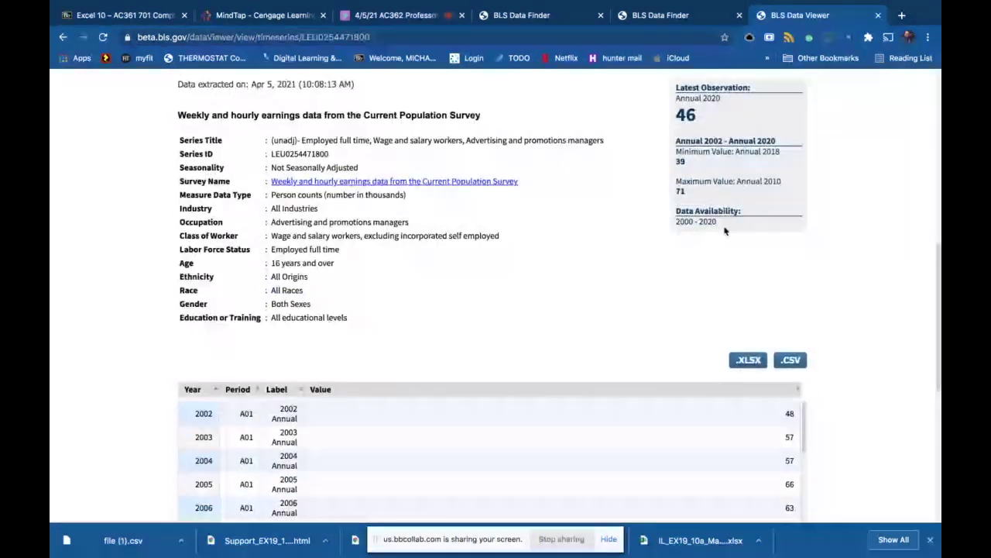
scroll(724, 229, "down", 3)
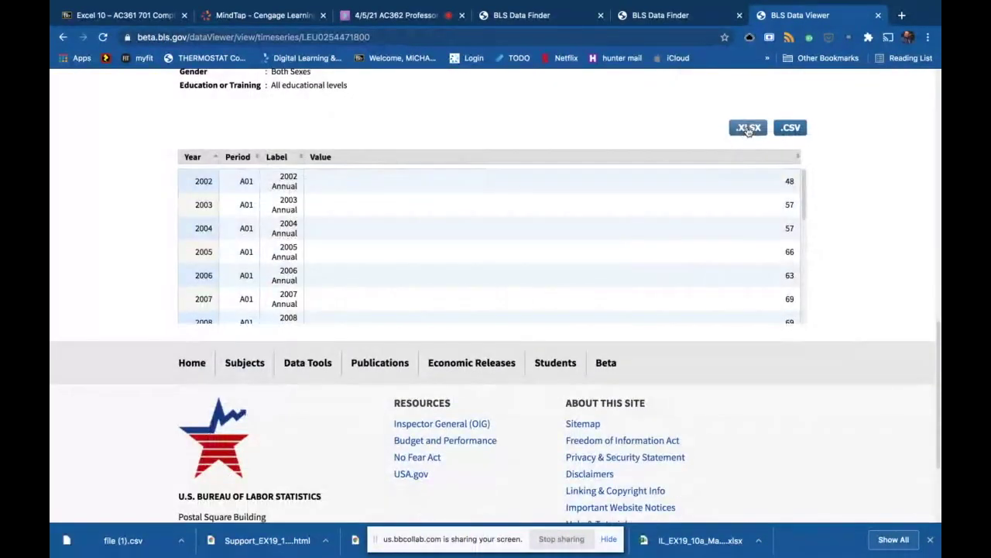
left_click(791, 128)
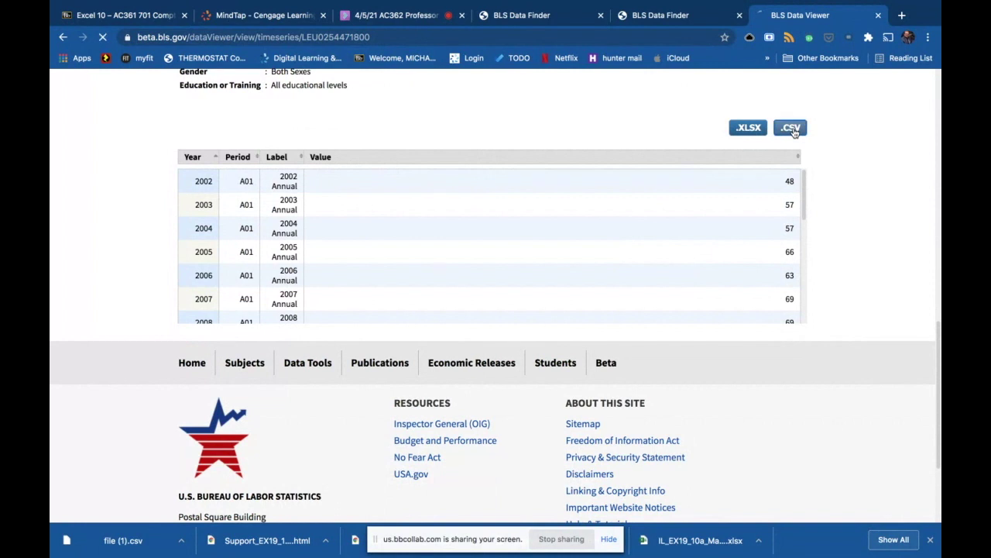
left_click(120, 541)
mouse_move(172, 4)
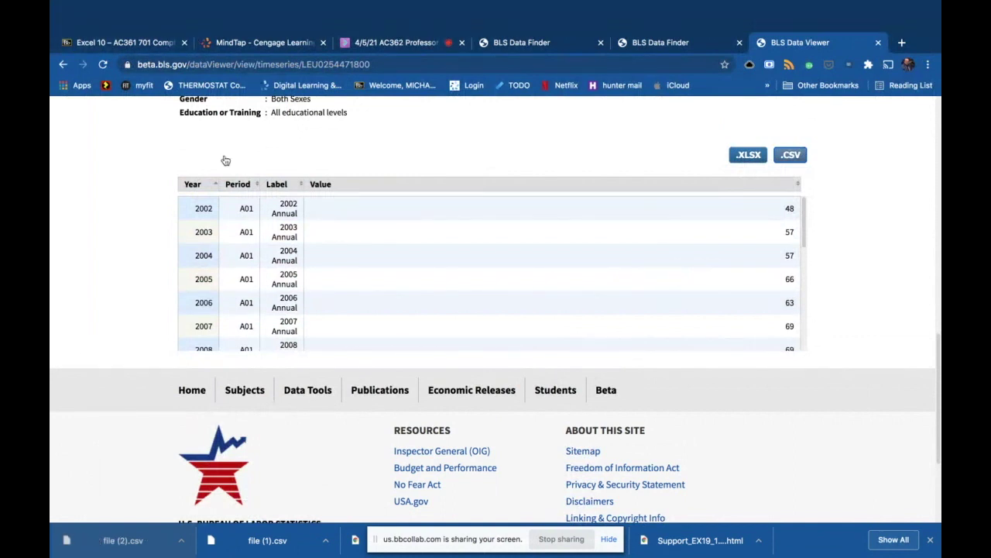
mouse_move(352, 552)
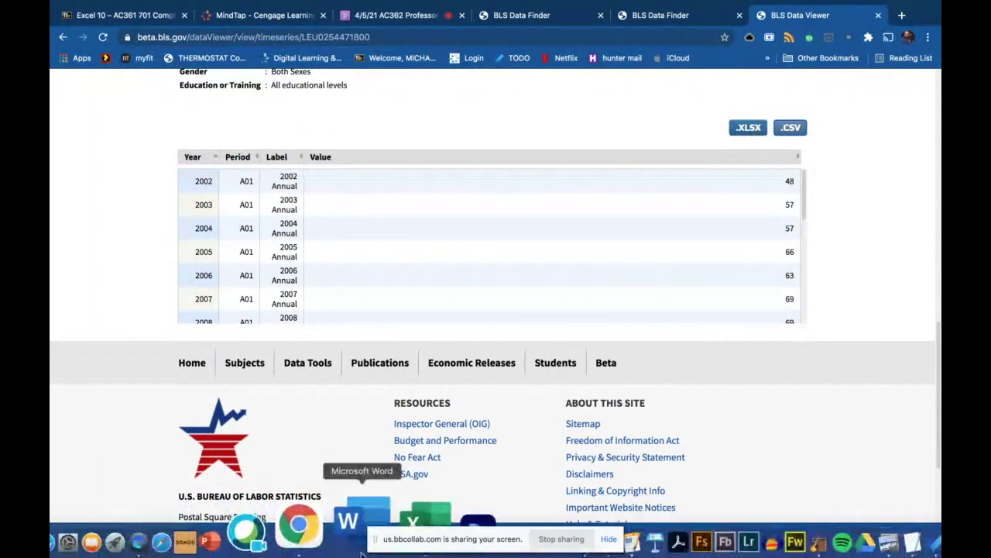
Open file (2).csv from Downloads in Word with default encoding, showing the 2002–2020 rows
left_click(363, 520)
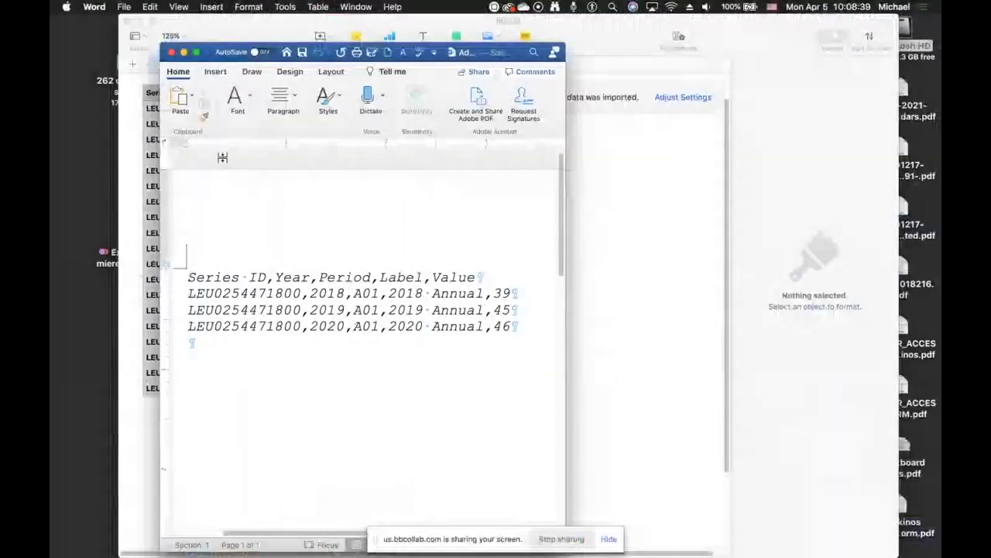
left_click(171, 53)
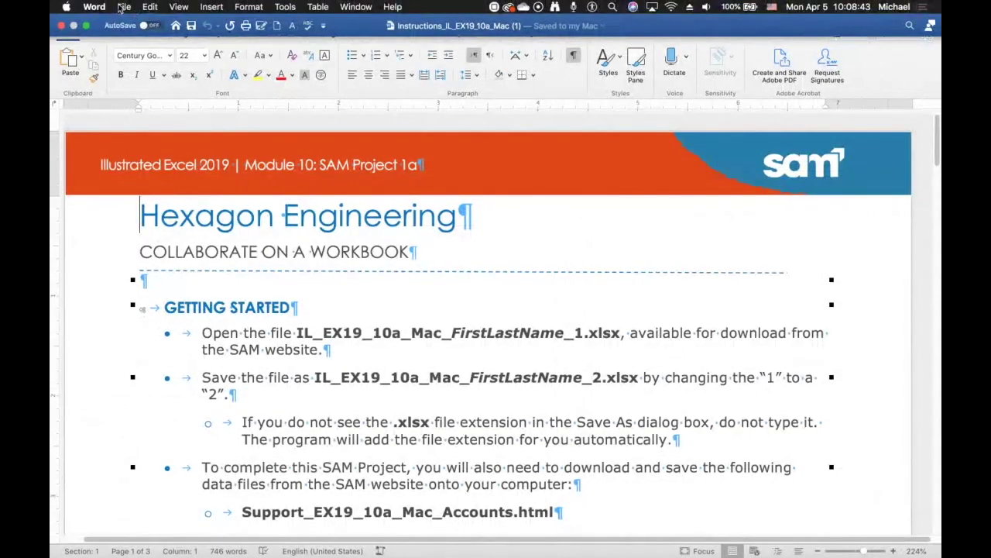
left_click(124, 7)
left_click(138, 45)
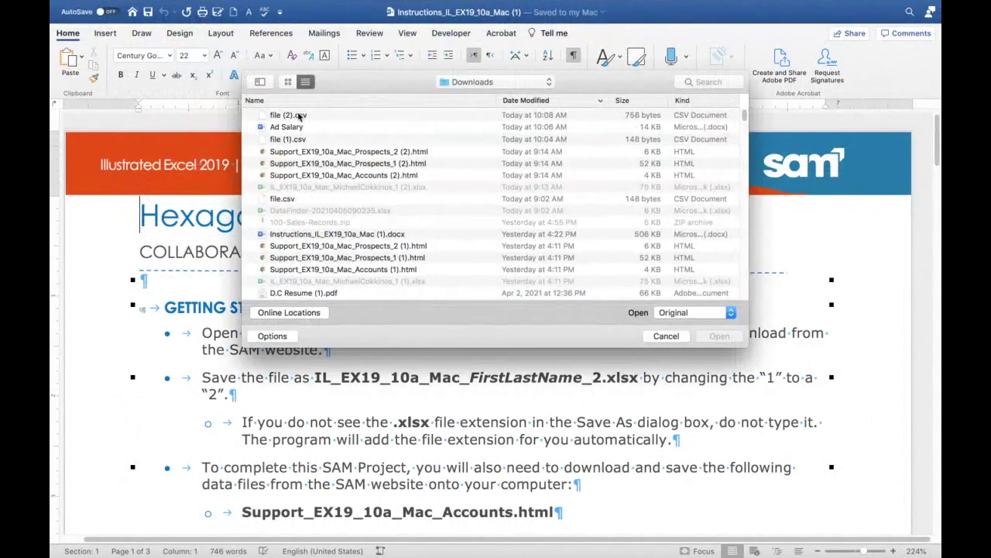
double_click(300, 115)
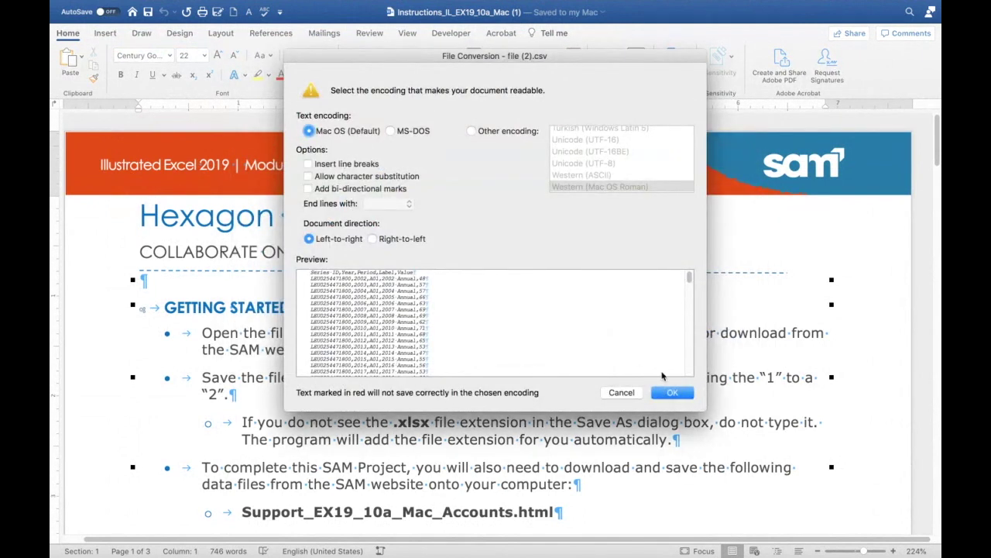
left_click(673, 392)
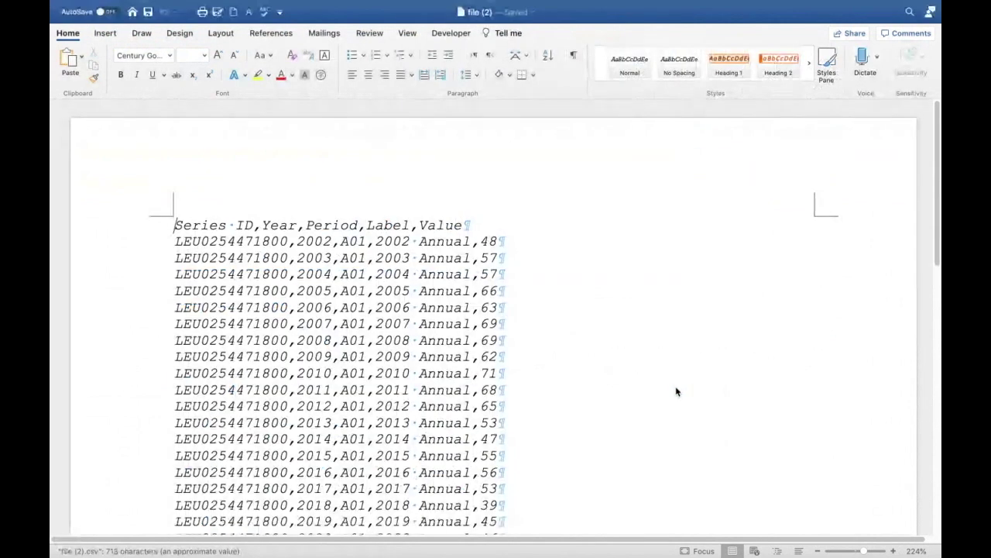
scroll(675, 388, "down", 3)
scroll(676, 387, "up", 5)
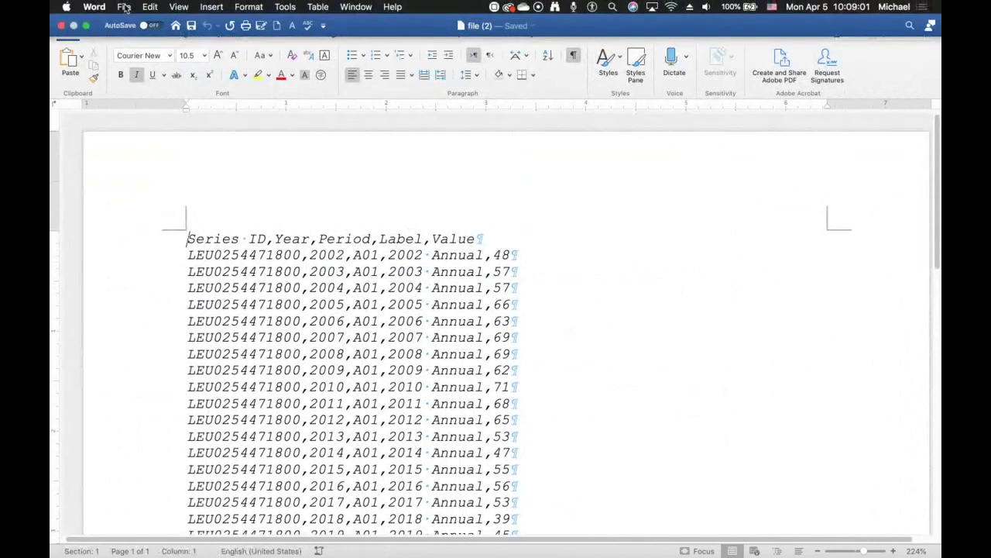
Save the comma-separated data as a Plain Text (.txt) file named Comma
left_click(124, 6)
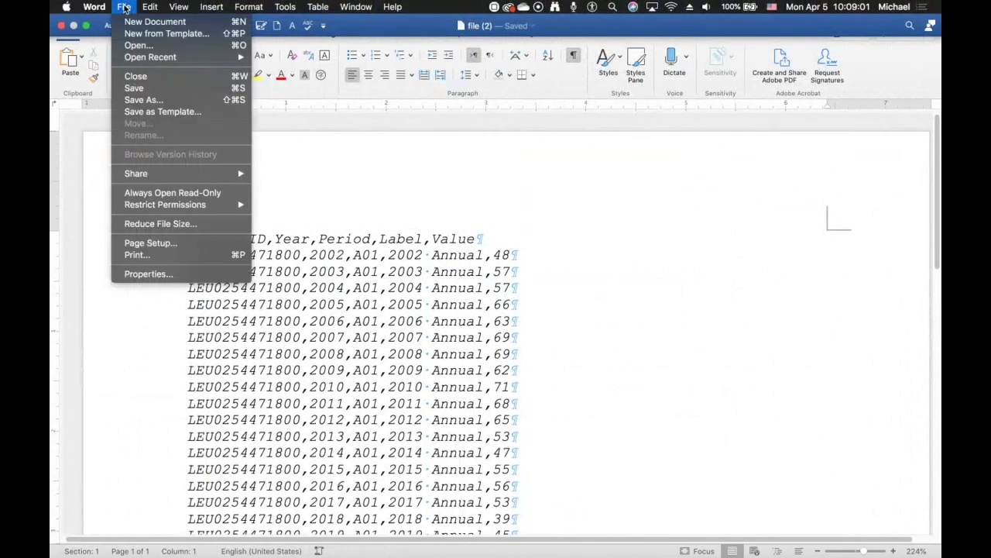
left_click(131, 100)
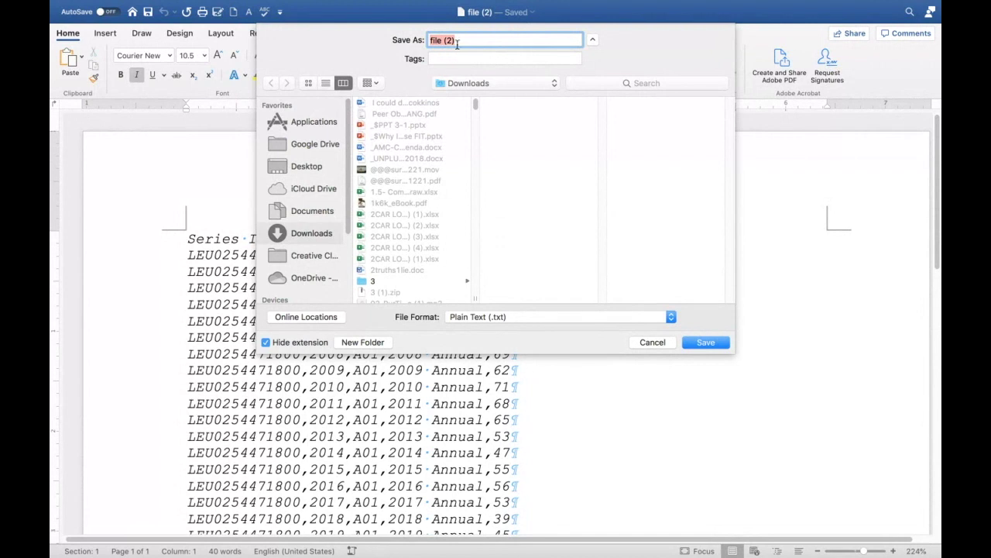
type("Comma")
left_click(694, 341)
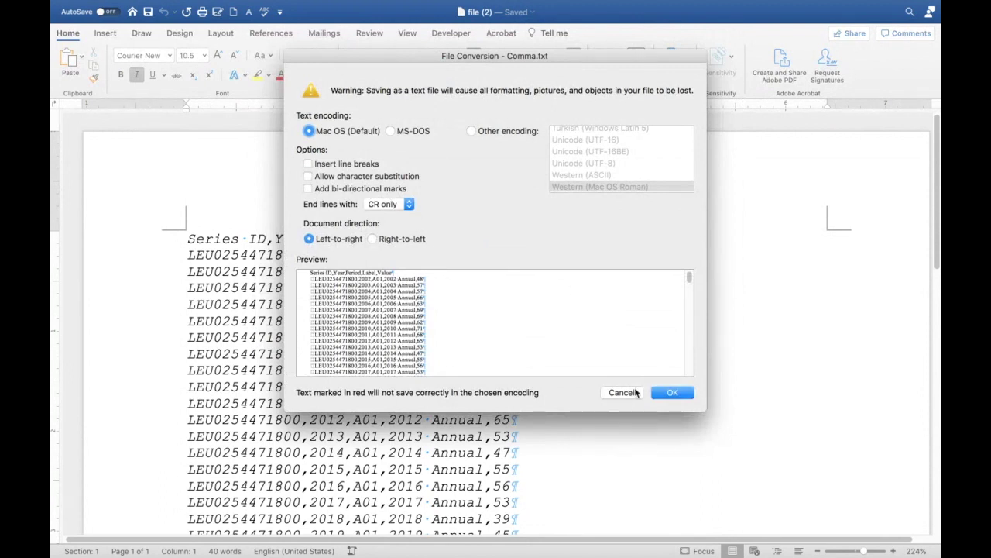
left_click(668, 392)
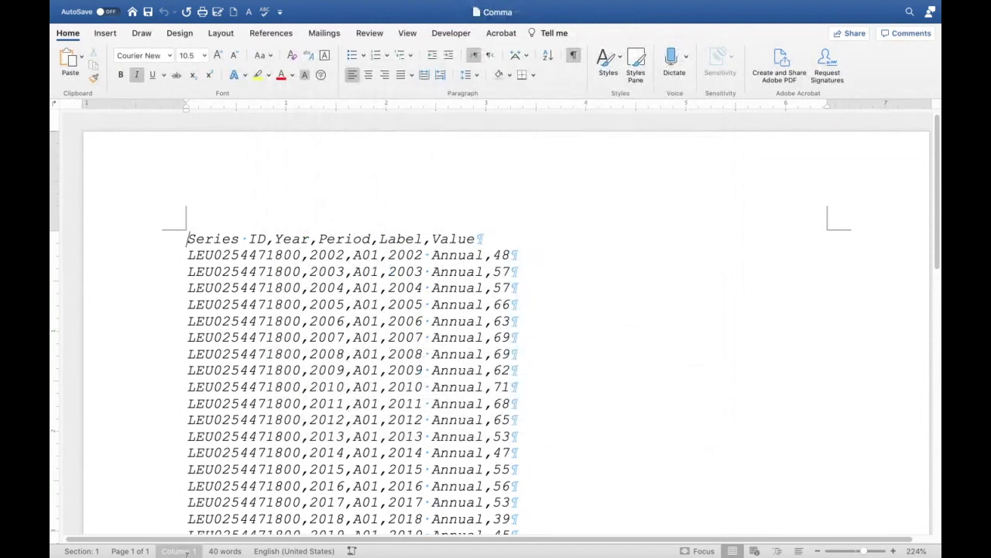
Switch to Excel and create a new blank workbook, Book3
mouse_move(377, 530)
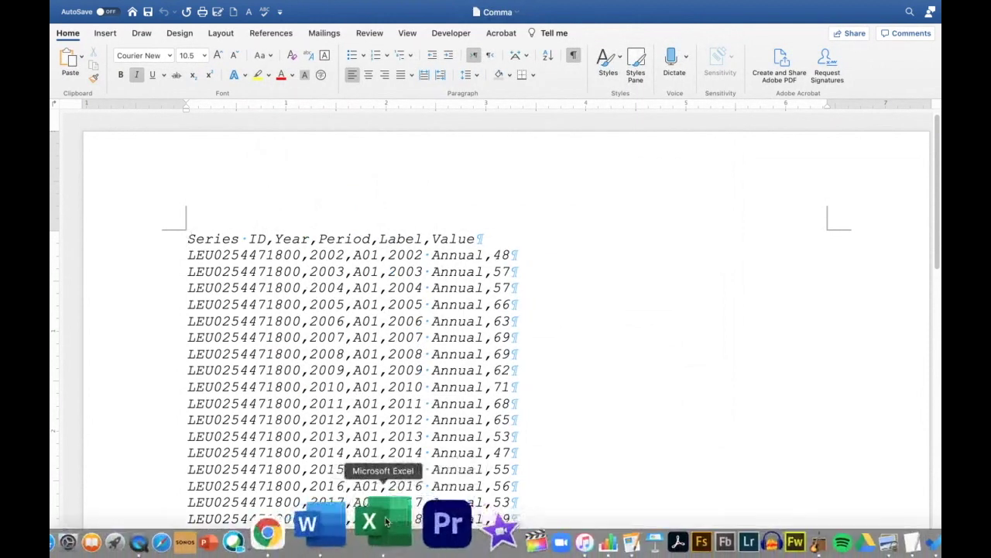
left_click(385, 523)
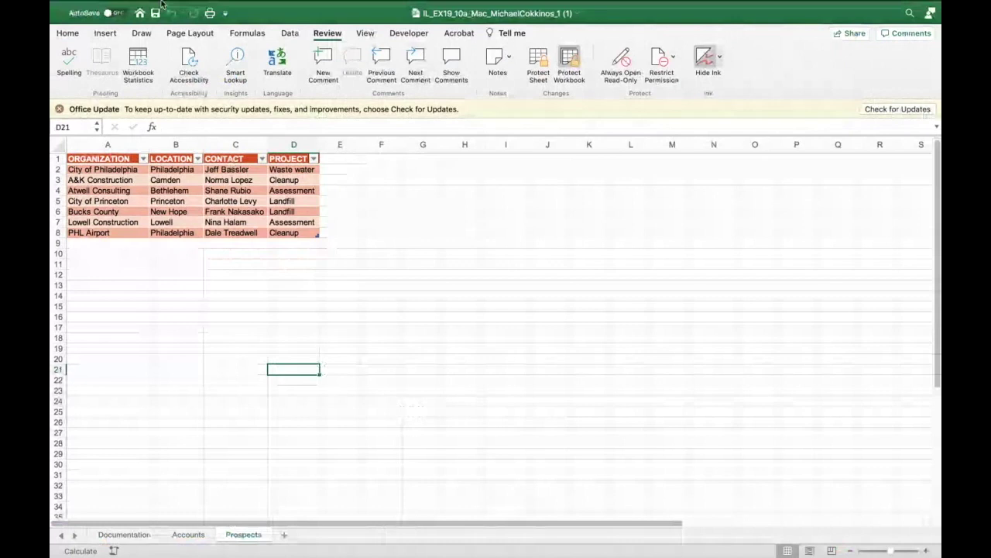
left_click(123, 7)
left_click(126, 23)
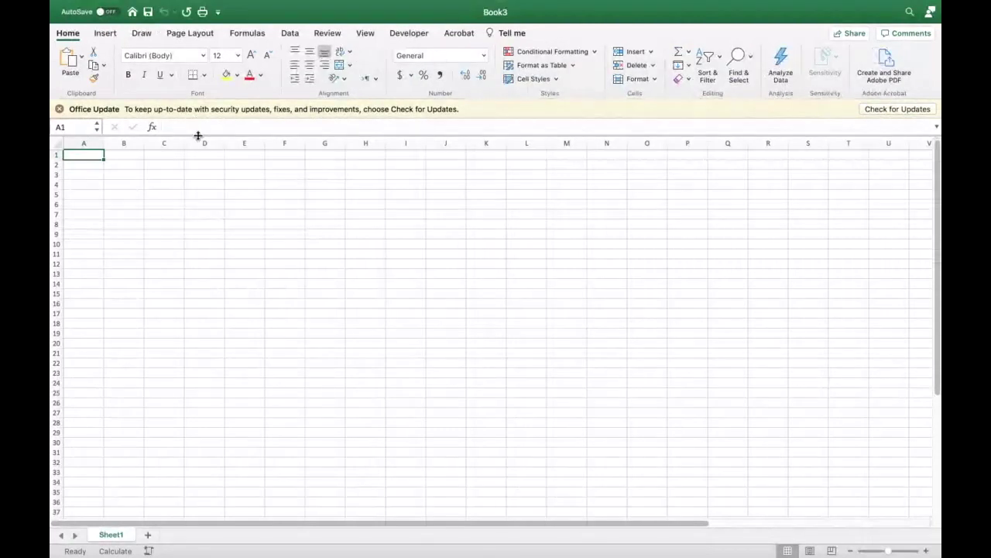
Open the Data menu's external data options and dismiss them
mouse_move(186, 5)
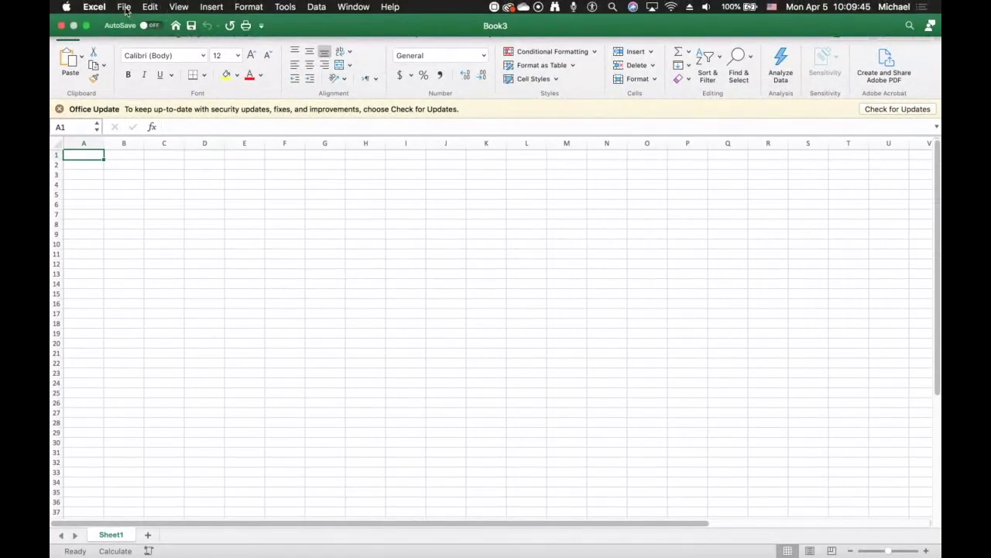
left_click(314, 8)
mouse_move(339, 232)
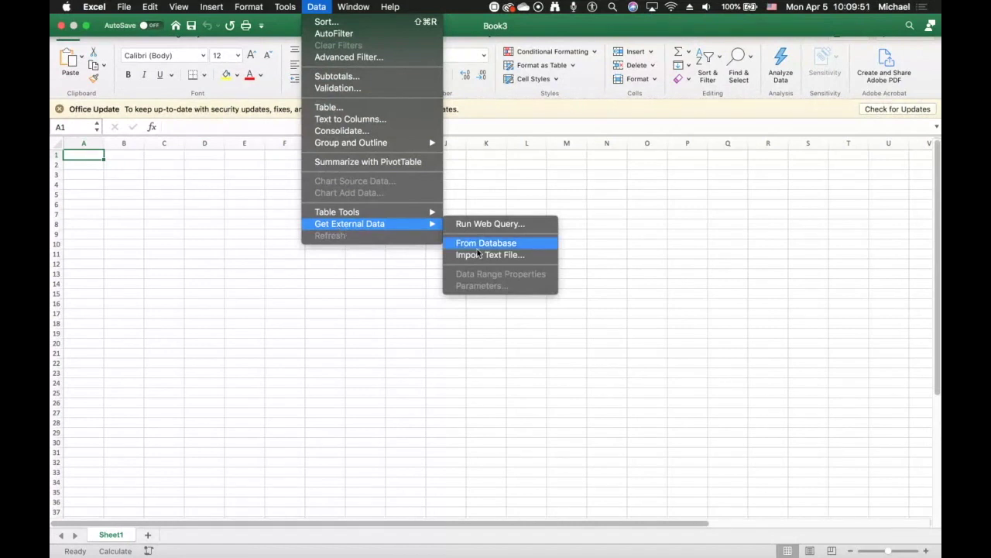
left_click(328, 282)
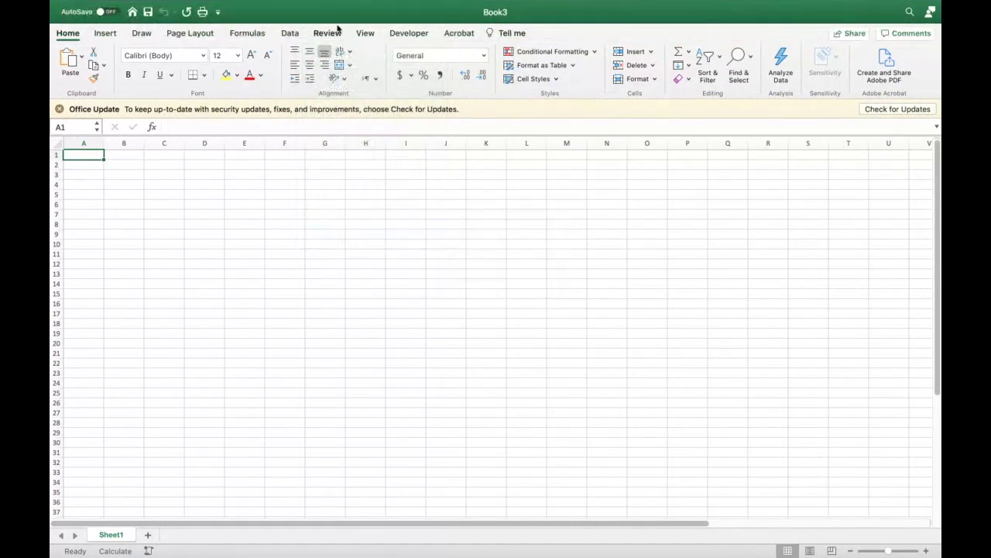
Try importing Backup of Comma.txt from the Comma folder via From Text, then cancel the import
left_click(290, 34)
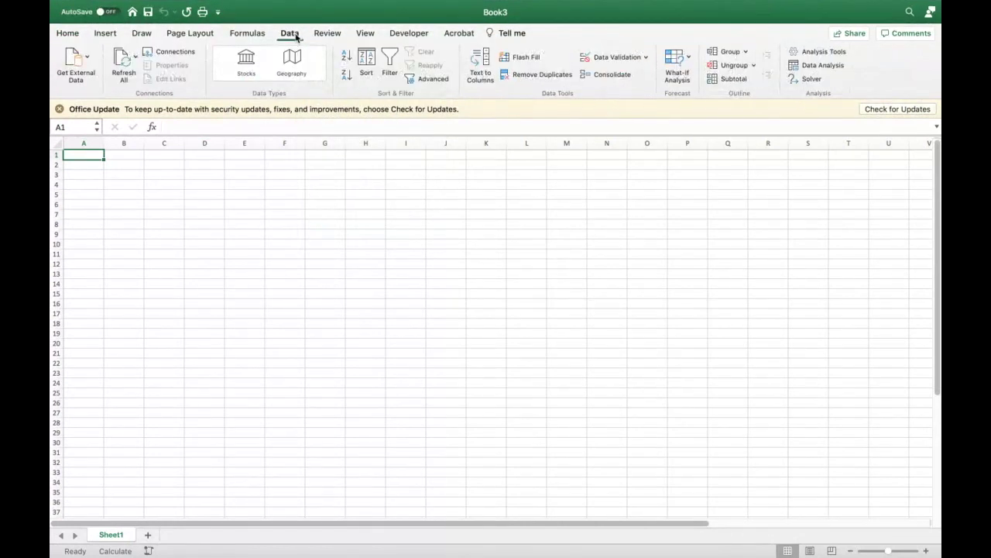
left_click(91, 59)
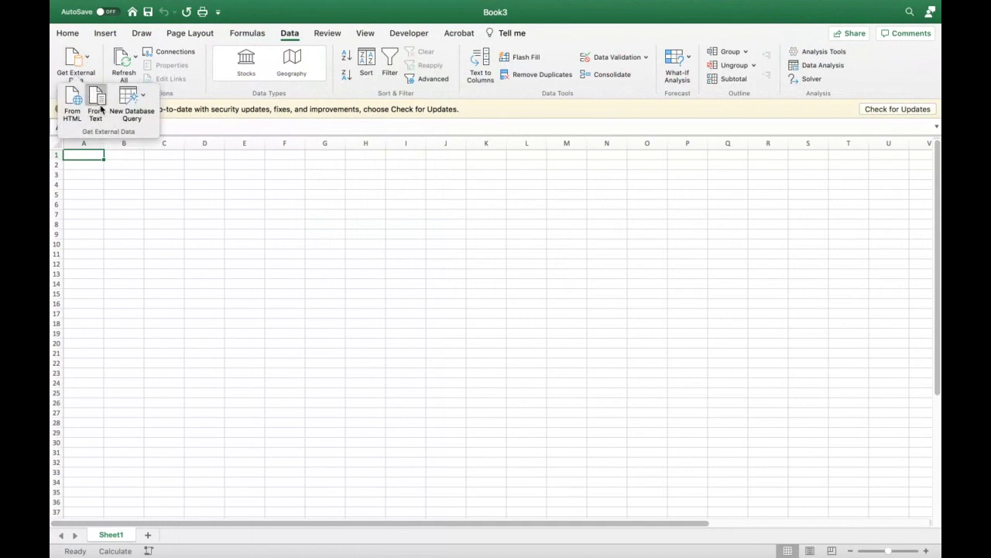
left_click(100, 109)
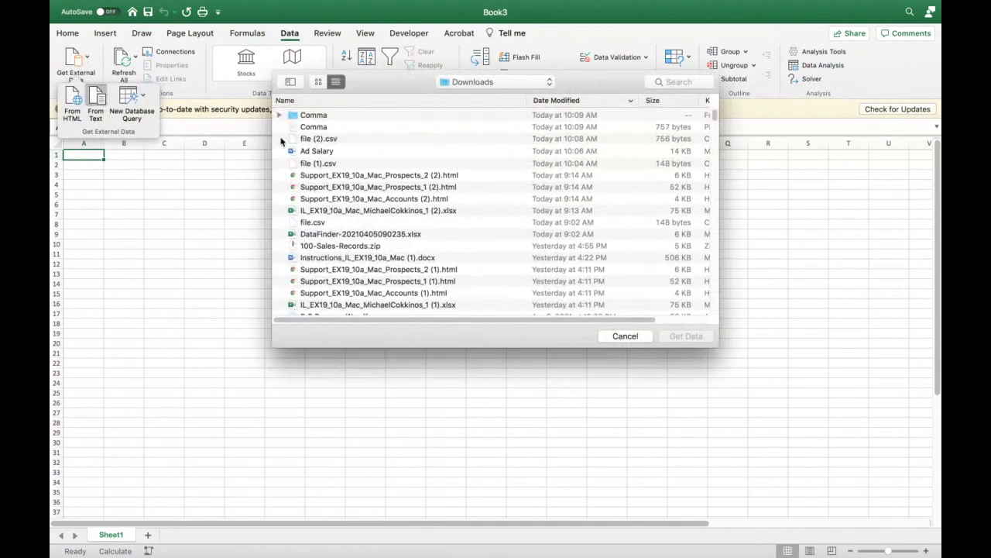
double_click(314, 116)
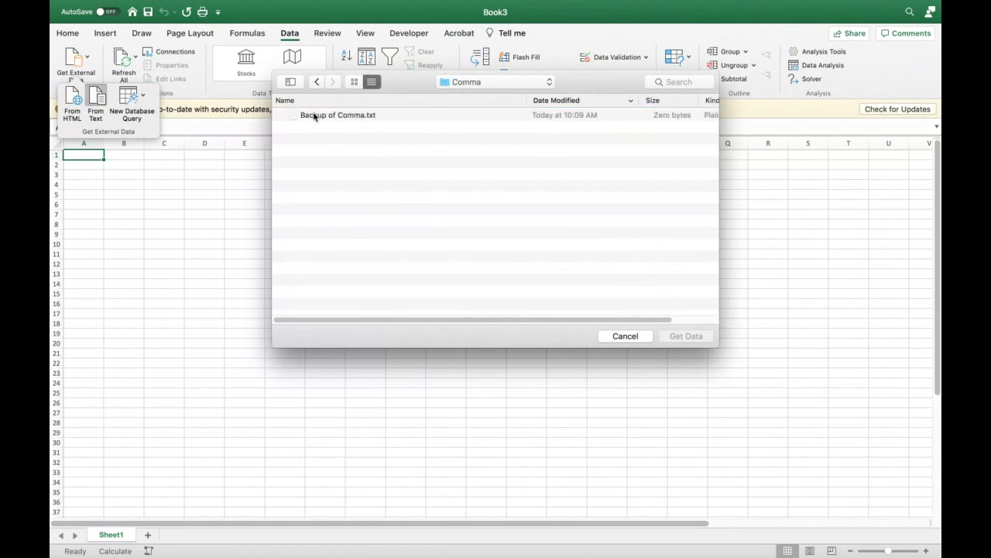
double_click(317, 114)
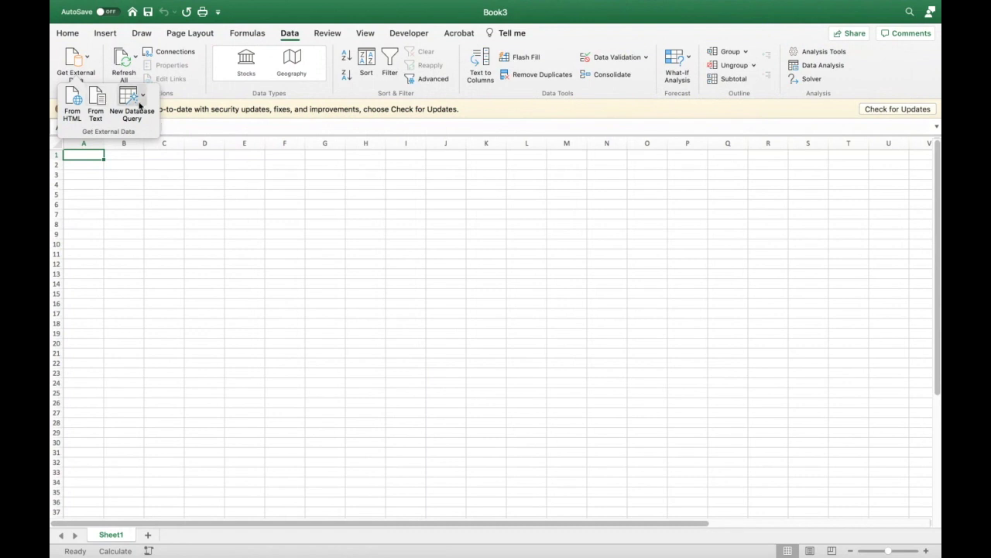
left_click(96, 112)
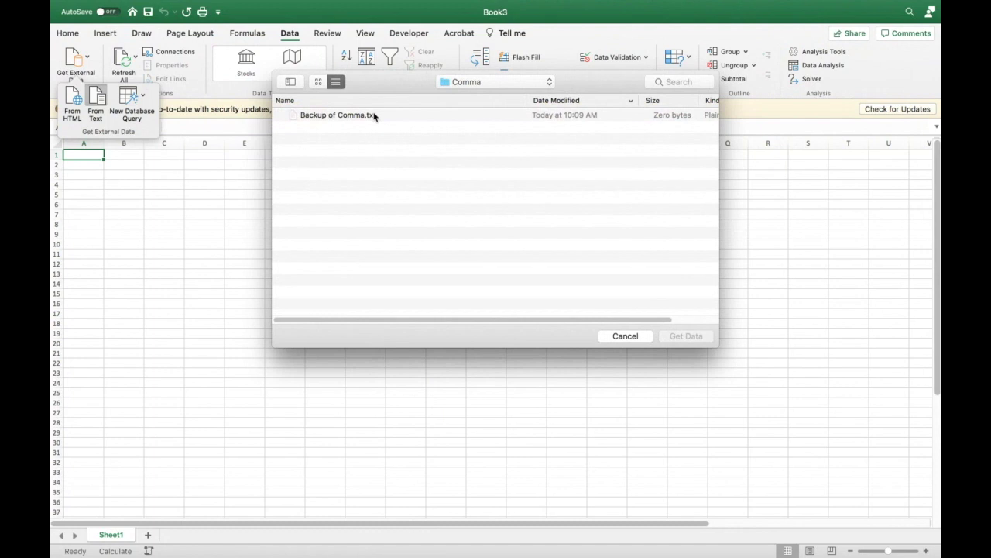
left_click(637, 337)
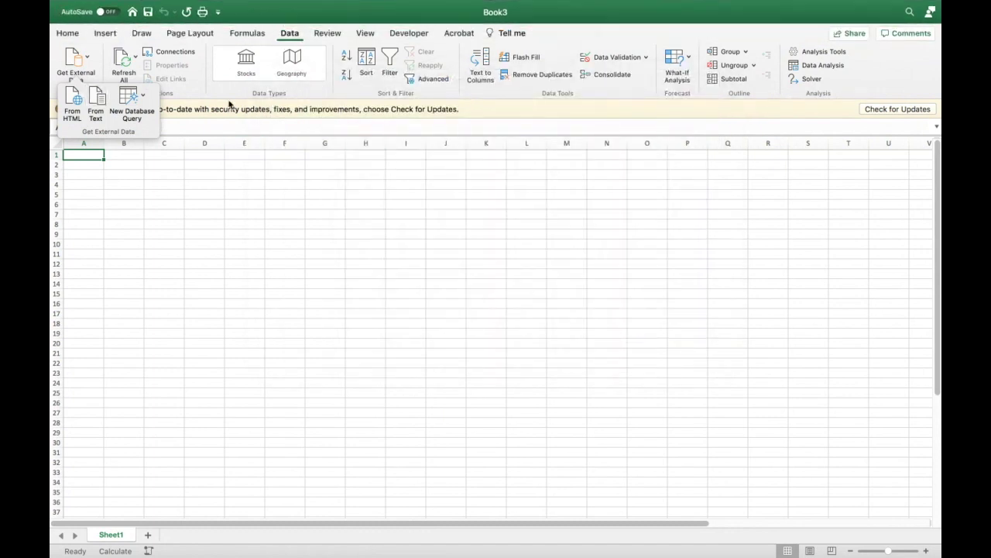
left_click(274, 234)
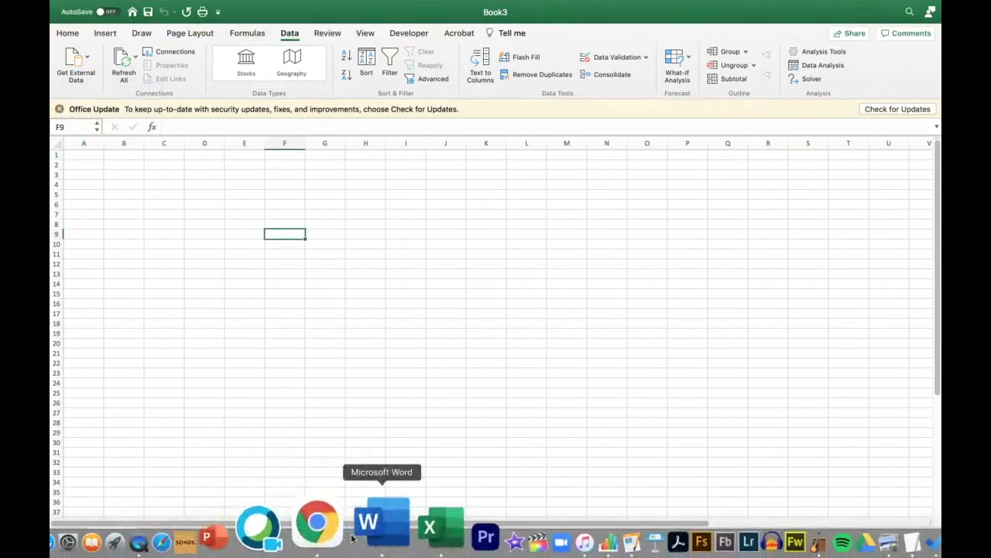
Re-save the Comma document in Word Document (.docx) format, confirming the Properties dialog
left_click(357, 529)
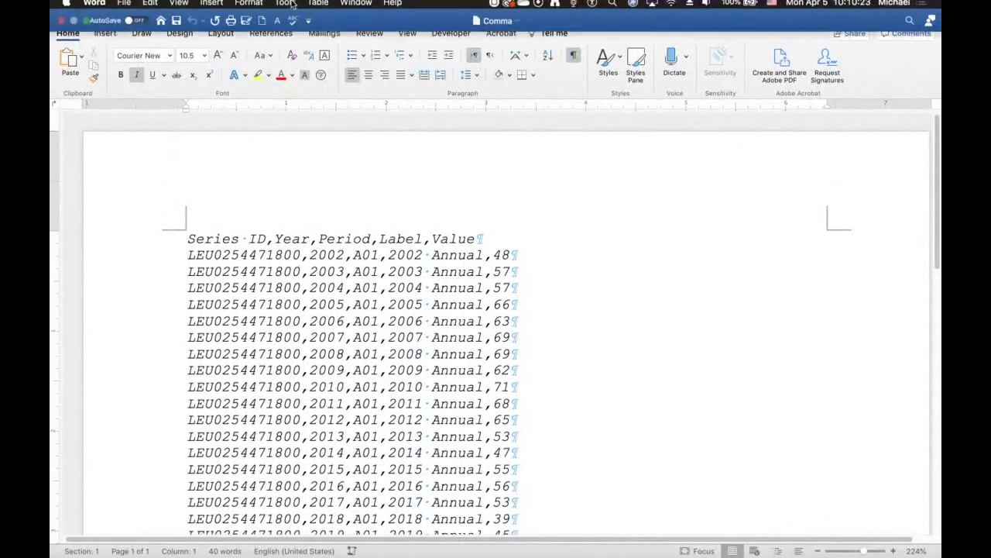
left_click(126, 7)
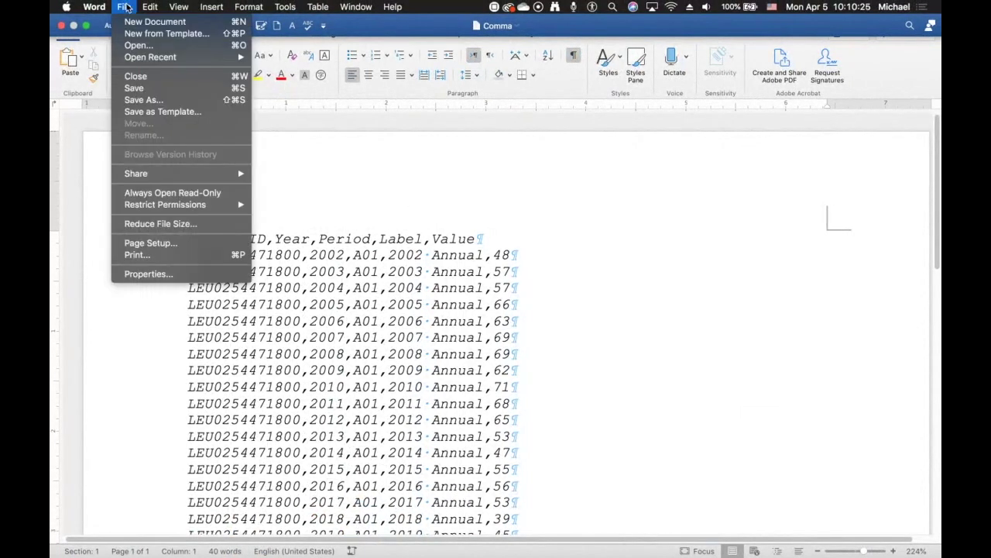
left_click(143, 100)
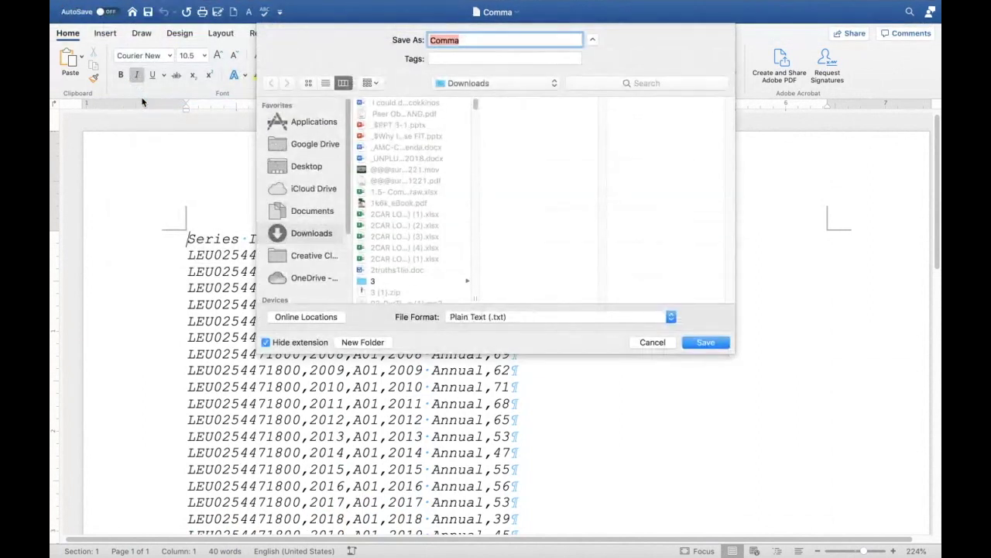
left_click(671, 319)
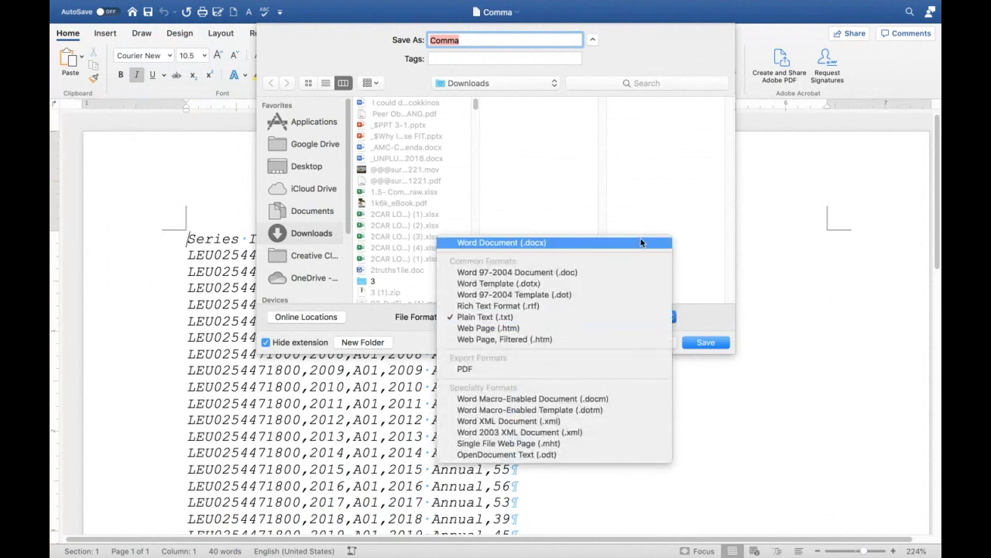
left_click(640, 243)
left_click(705, 344)
left_click(637, 363)
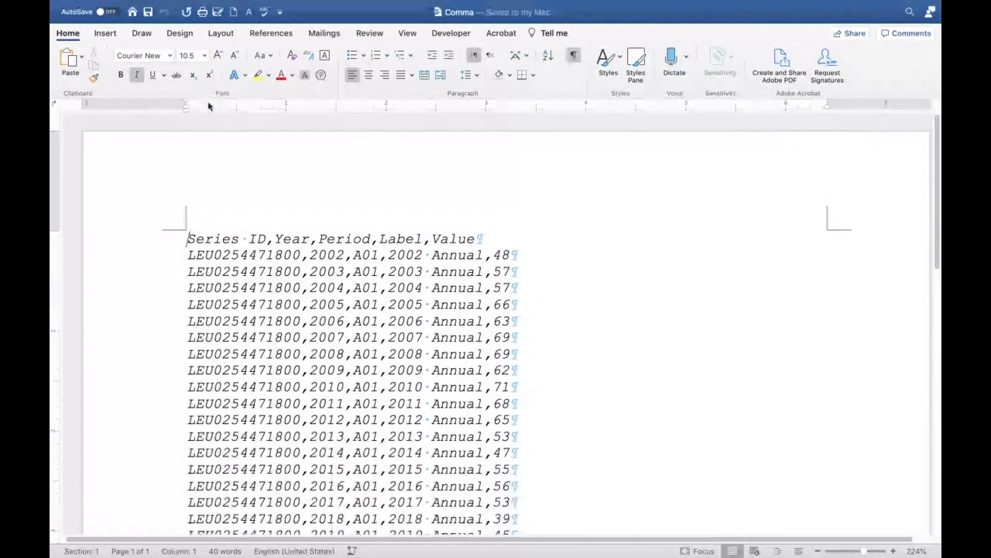
Select the BLS Data Viewer table rows from 2002 through 2020 in Chrome
mouse_move(260, 542)
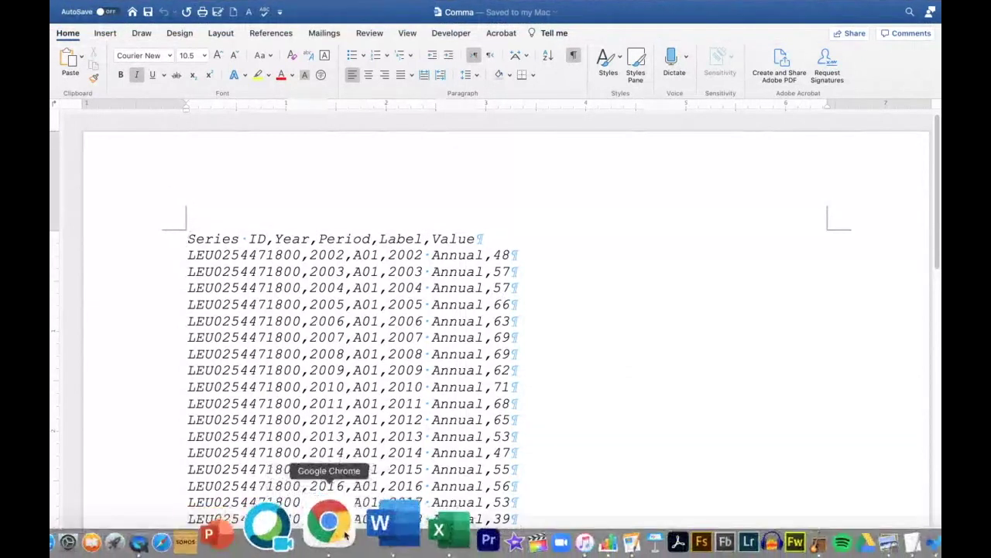
left_click(336, 527)
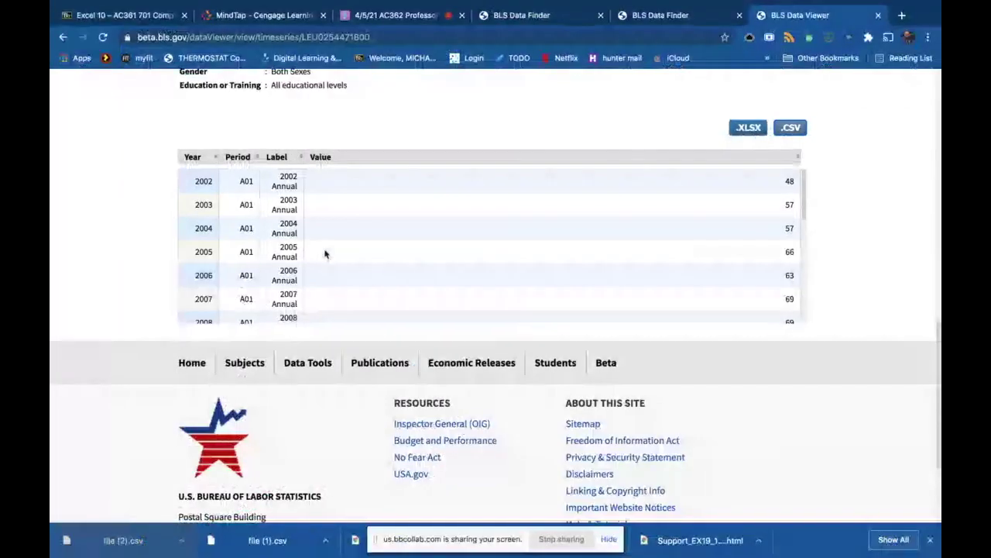
left_click_drag(193, 178, 801, 321)
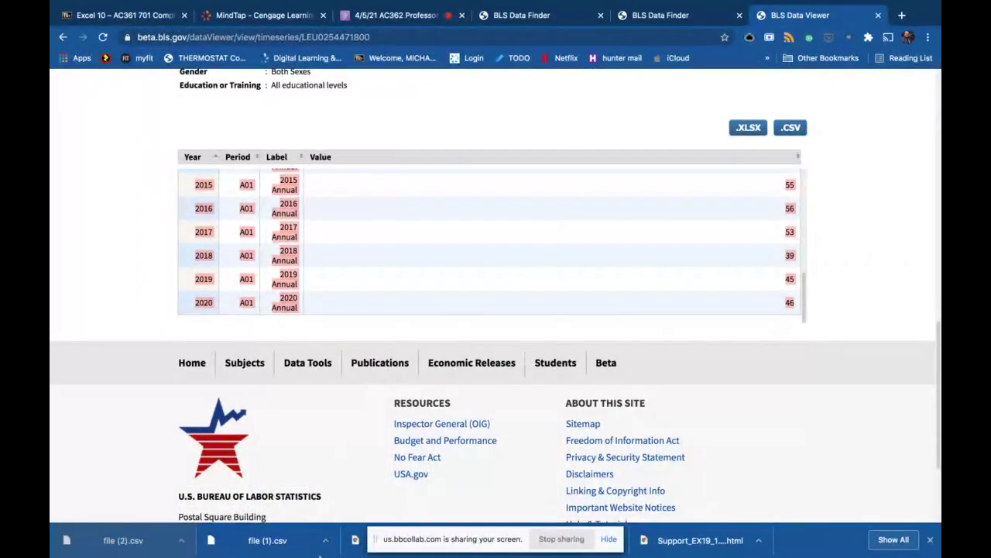
Return to Excel's Prospects sheet and select cell A12 as the paste location
mouse_move(349, 532)
left_click(395, 519)
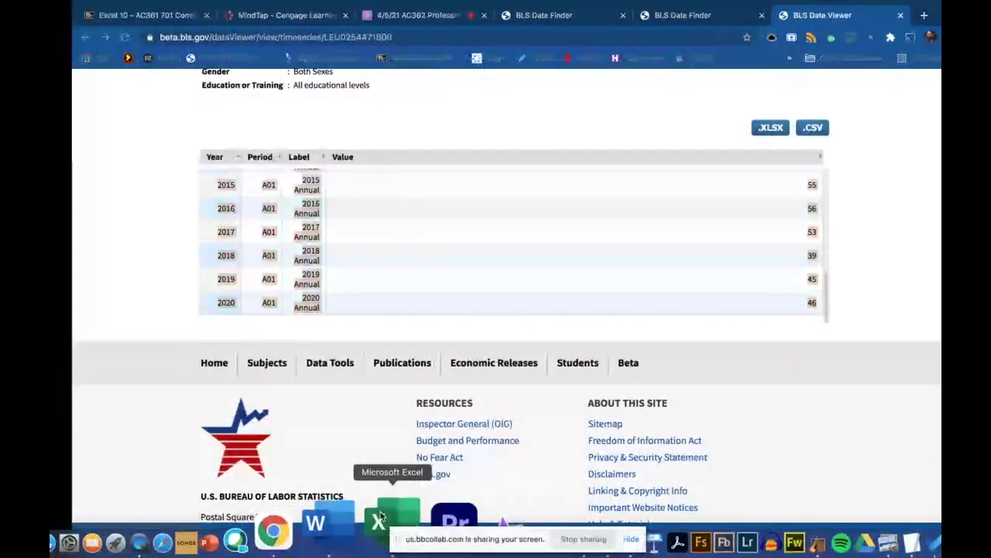
left_click(85, 274)
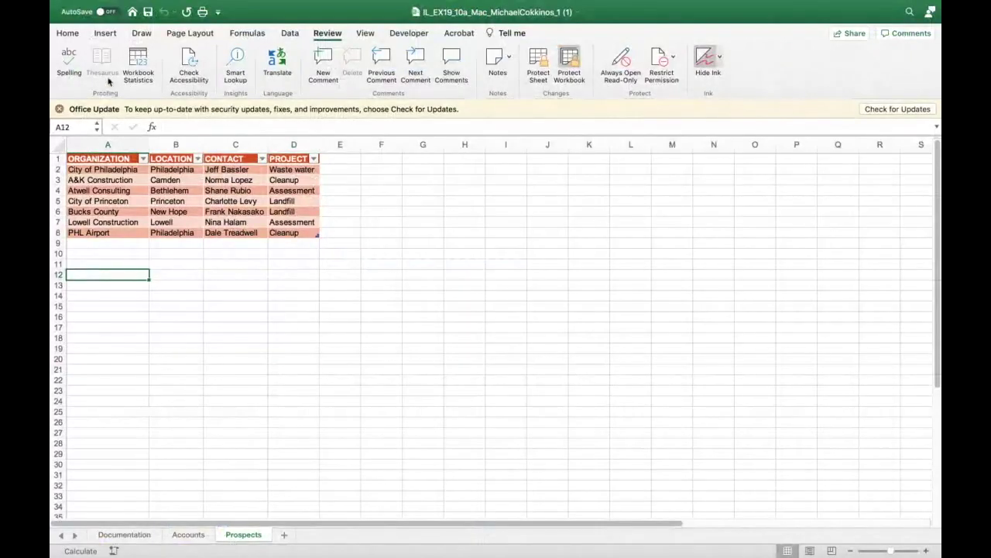
Paste the copied BLS data into cell A12, where it lands as one unsplit string
mouse_move(117, 6)
left_click(150, 7)
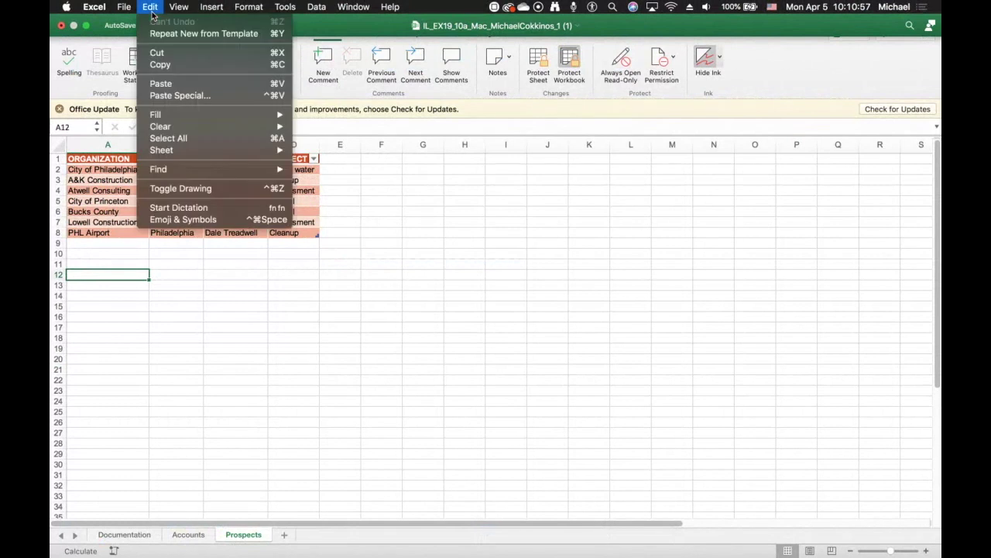
left_click(170, 84)
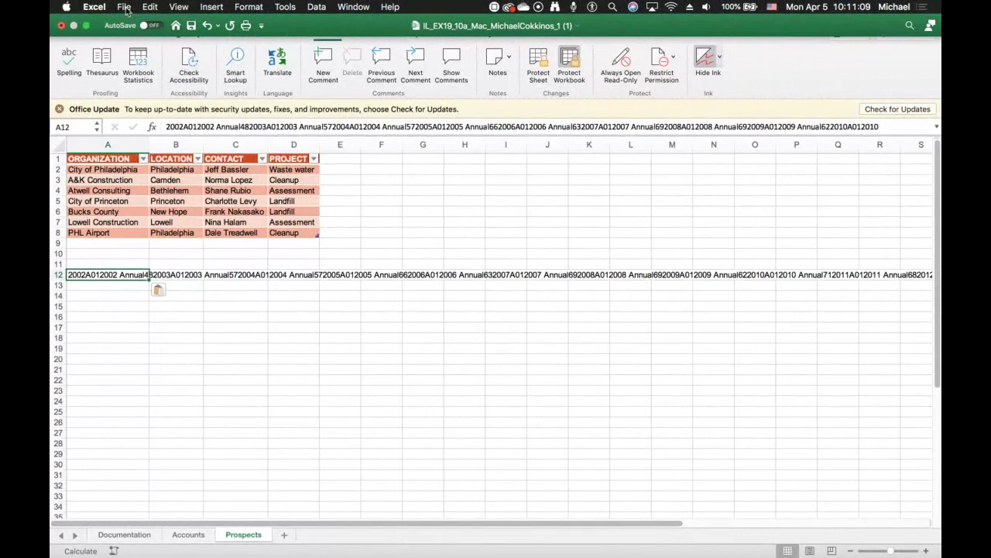
left_click(124, 8)
Paste Special the BLS data as Text at A16, filling four columns across rows 16–34
left_click(285, 414)
left_click(85, 319)
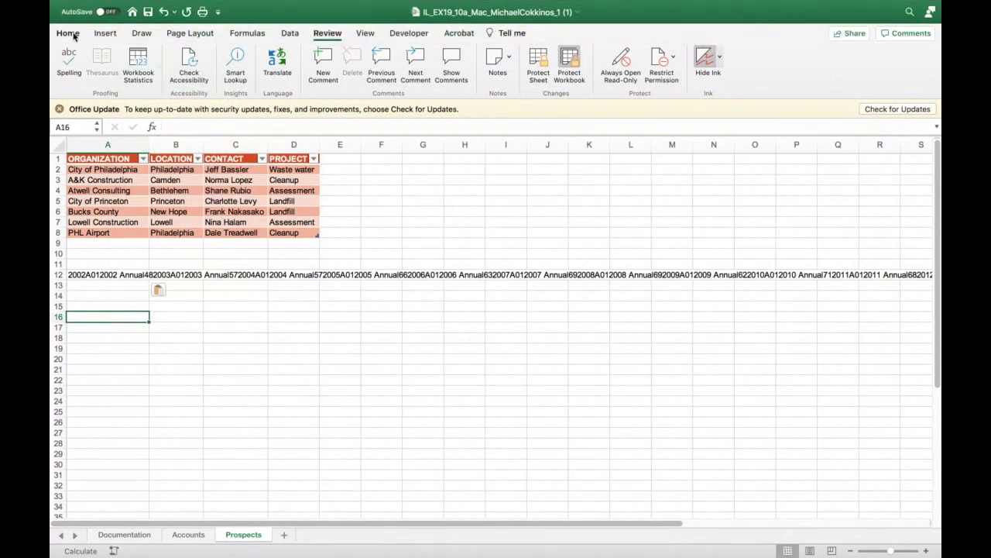
left_click(71, 34)
left_click(79, 58)
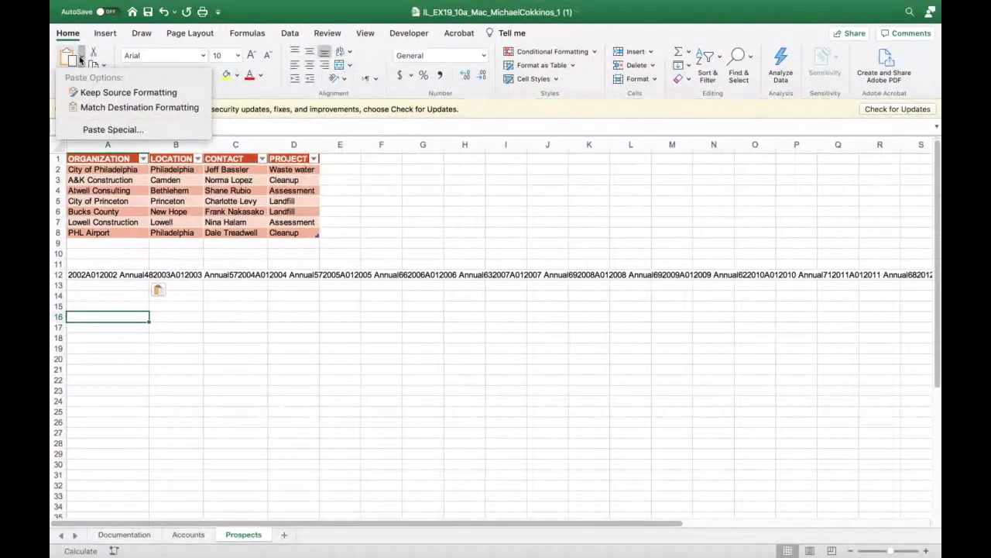
left_click(103, 130)
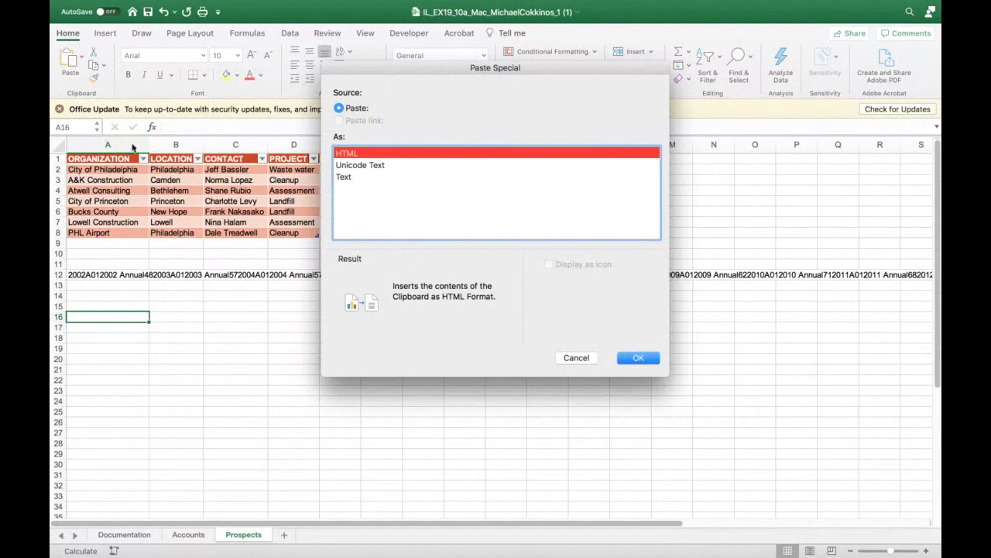
left_click(352, 177)
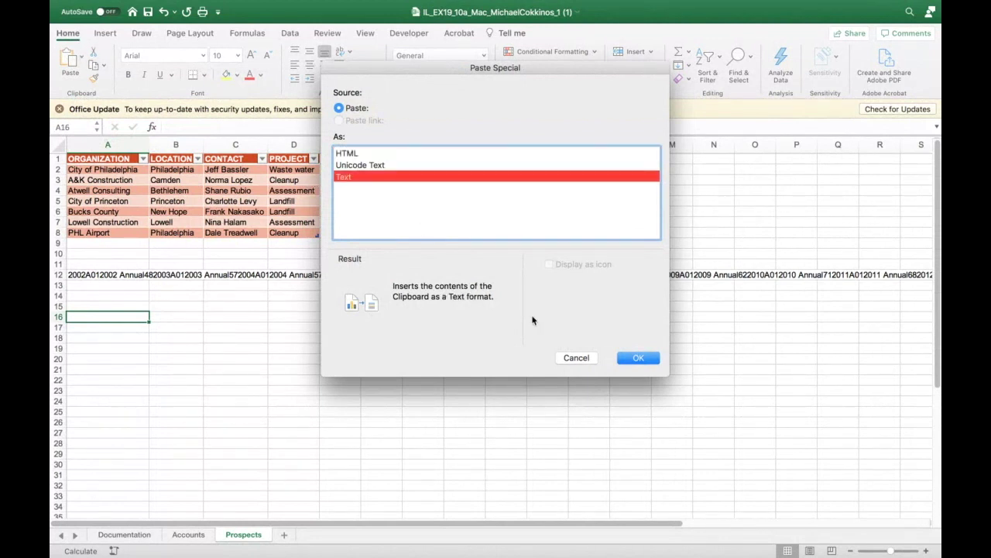
left_click(638, 358)
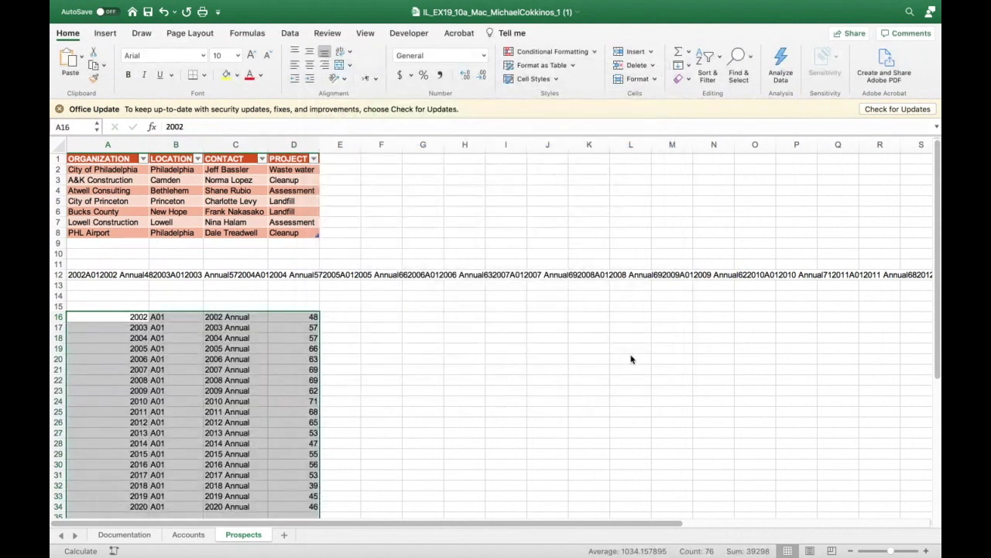
scroll(630, 359, "down", 3)
left_click(631, 362)
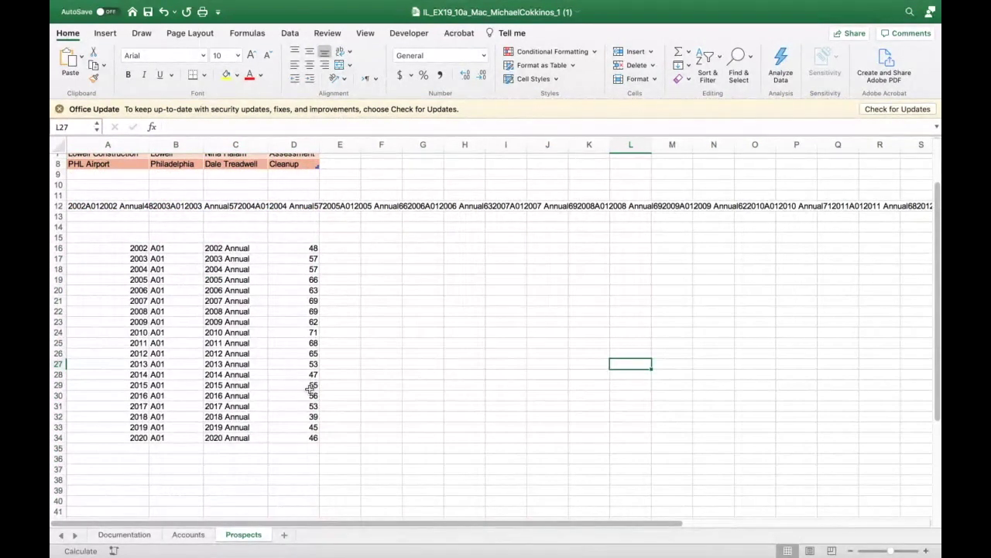
mouse_move(364, 533)
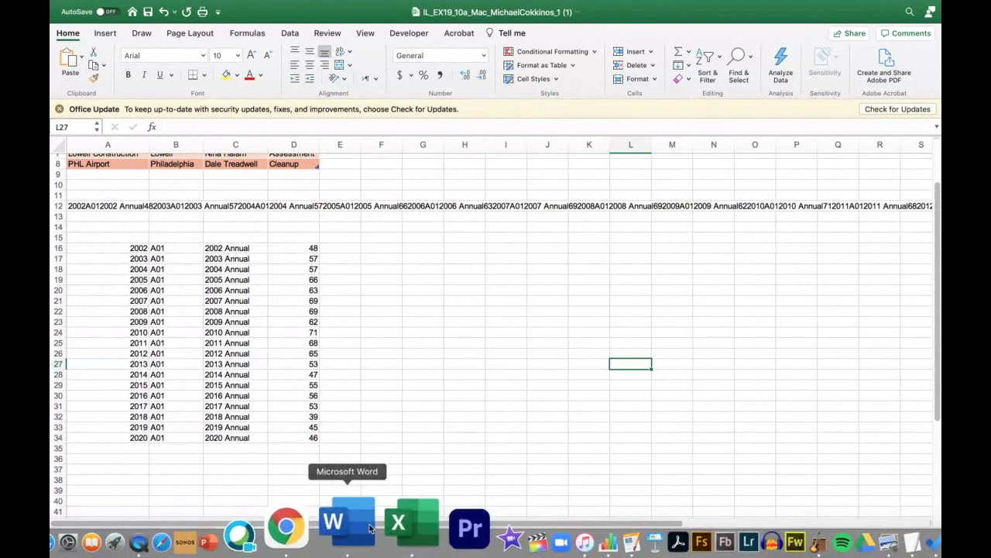
Return to Chrome's BLS Data Viewer page and scroll down to the 2002–2020 annual data table
left_click(337, 527)
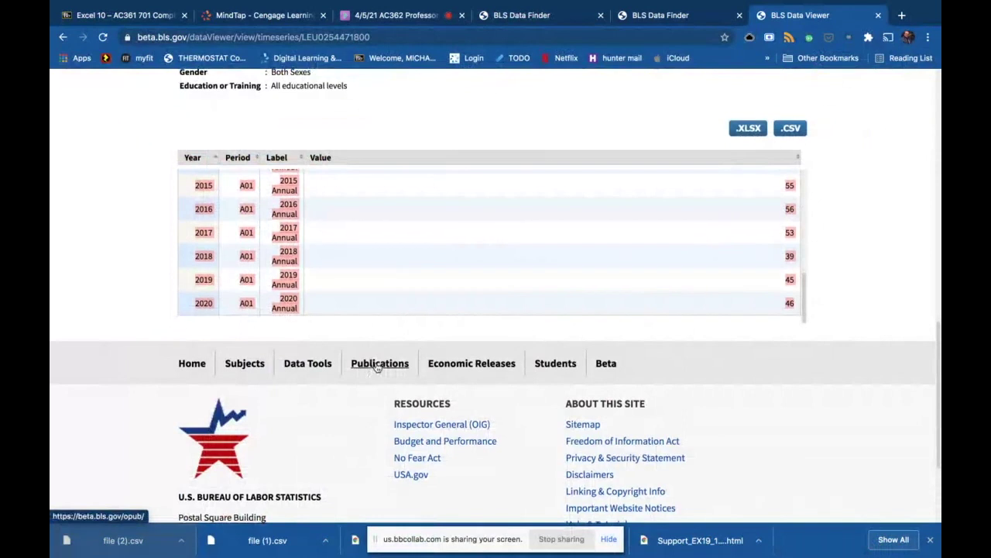
scroll(374, 368, "up", 15)
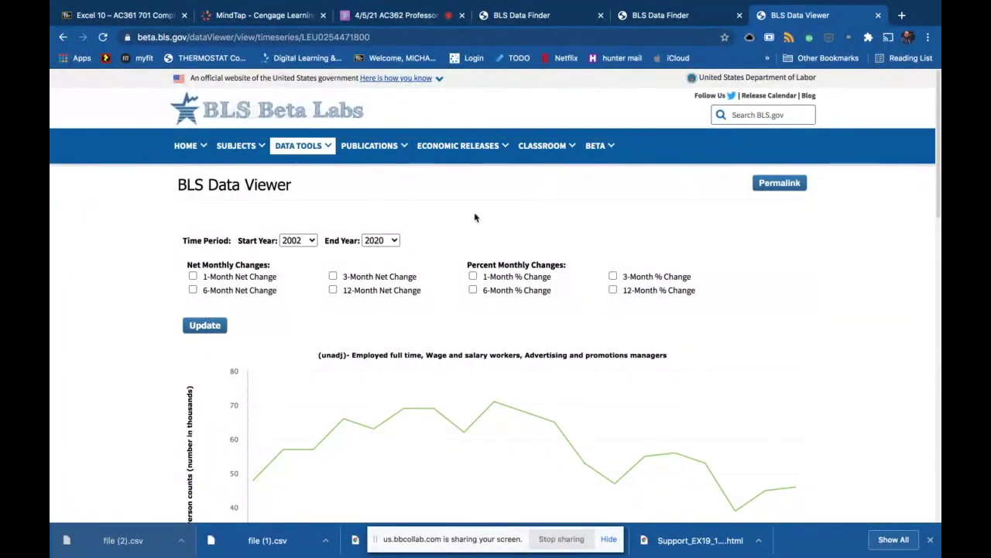
scroll(387, 364, "down", 2)
scroll(387, 364, "down", 9)
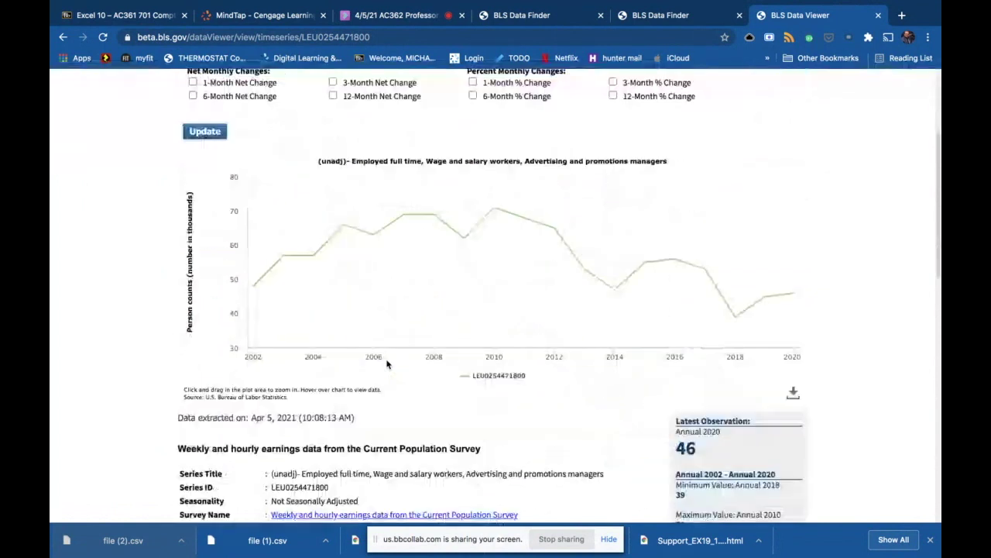
scroll(388, 364, "down", 8)
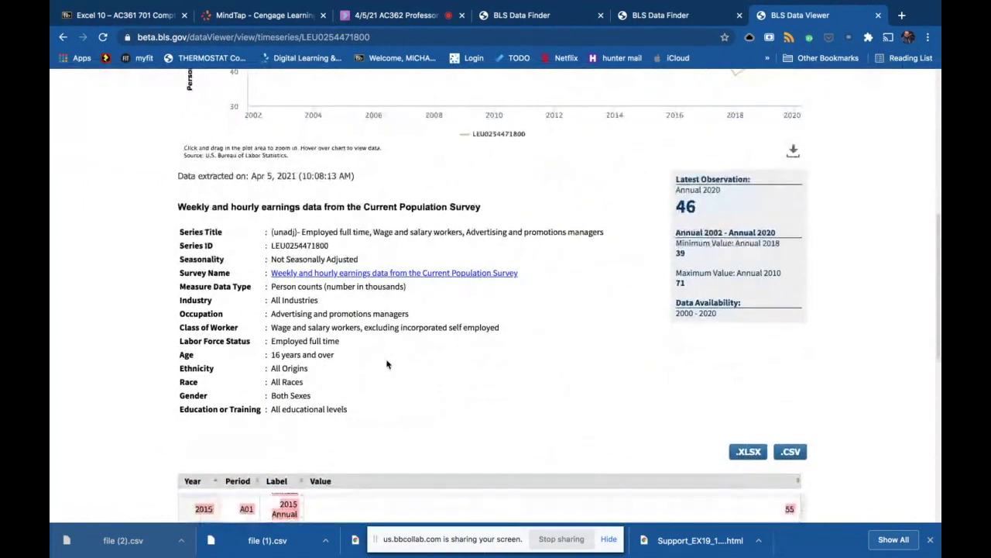